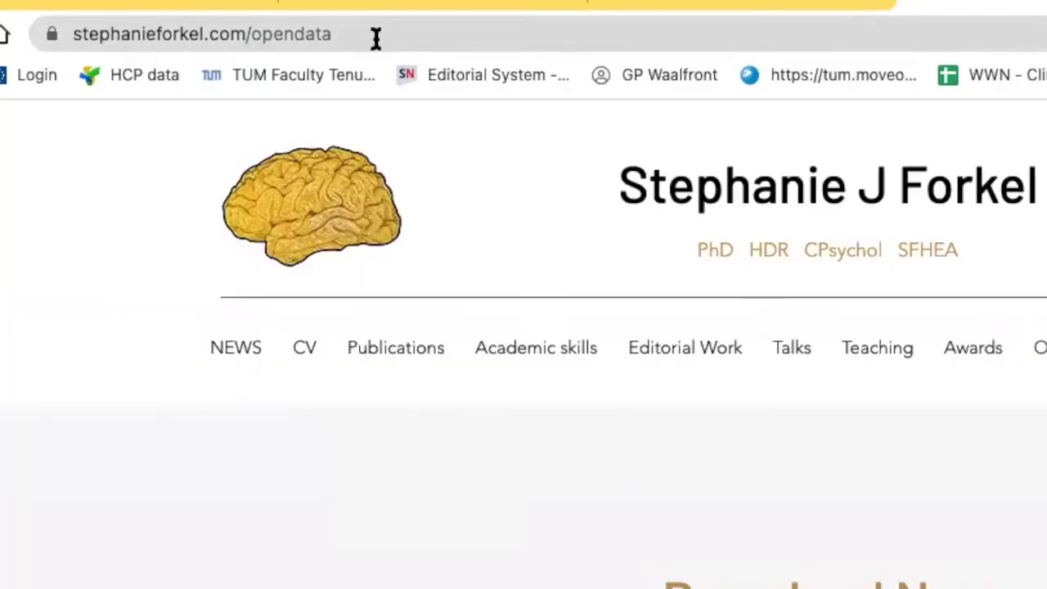
Look through the Tractography folder on the Desktop, covering the Data files and the Linux and macOS installers.
scroll(523, 327, down, 5)
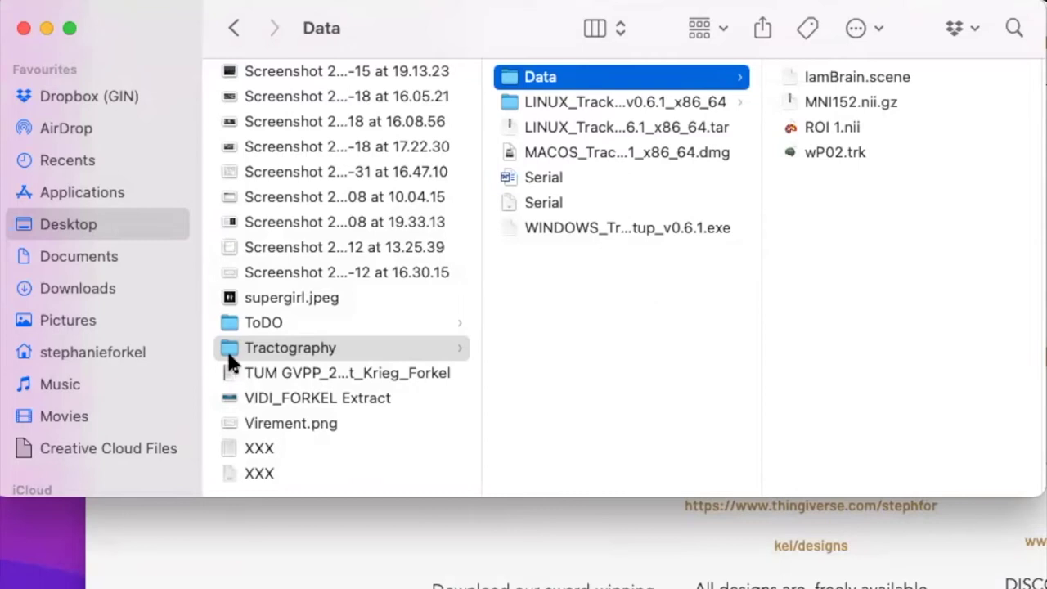
click(227, 351)
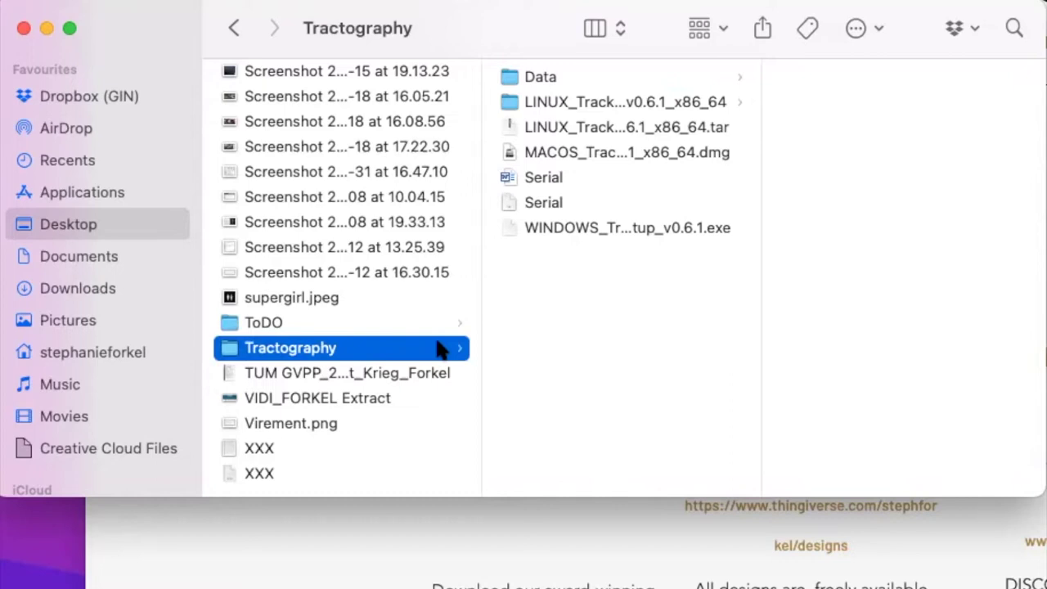
click(517, 76)
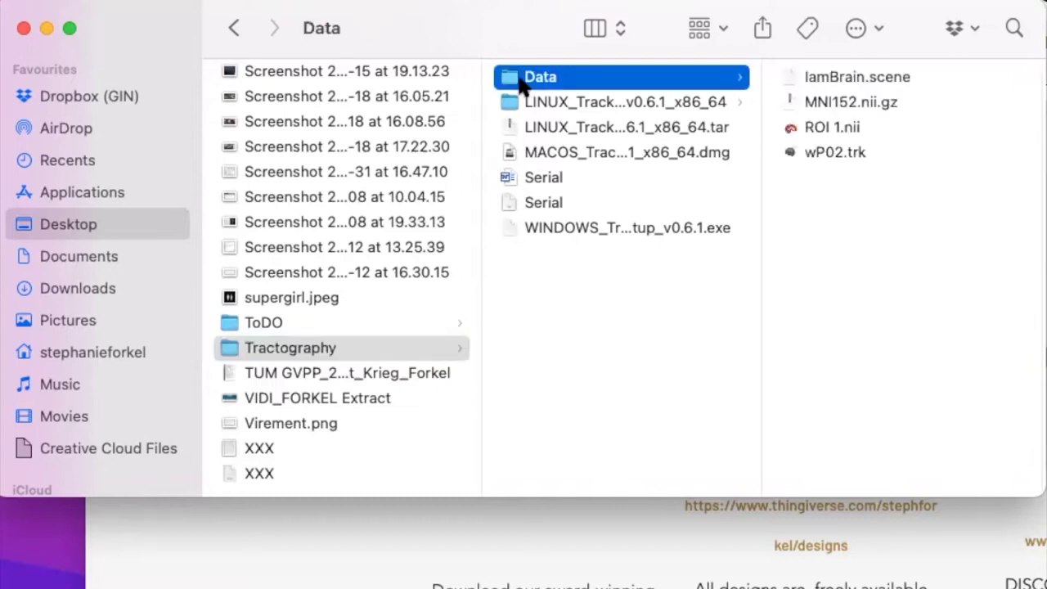
click(914, 75)
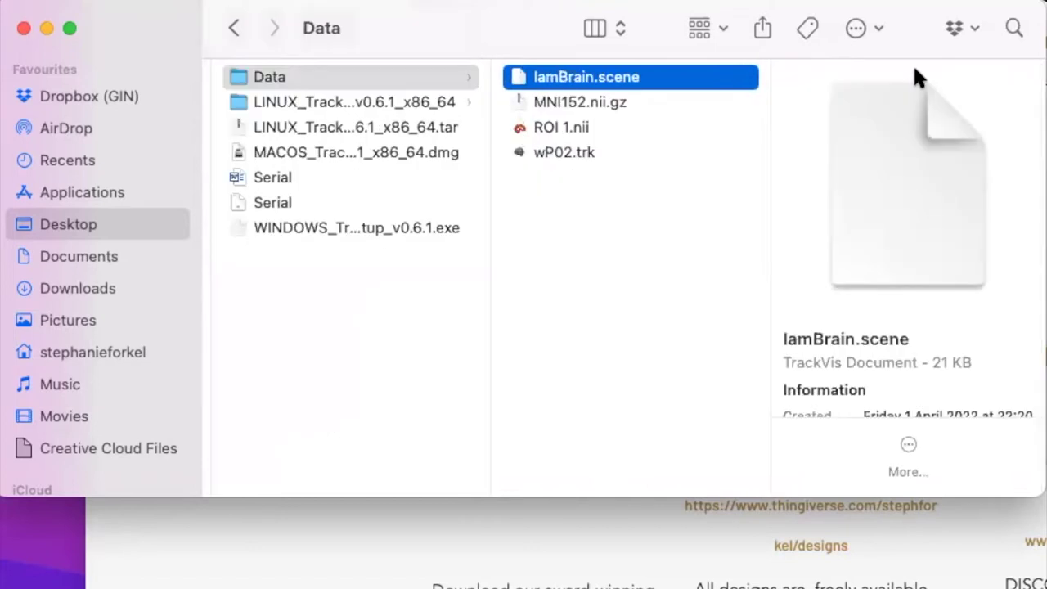
scroll(642, 154, left, 5)
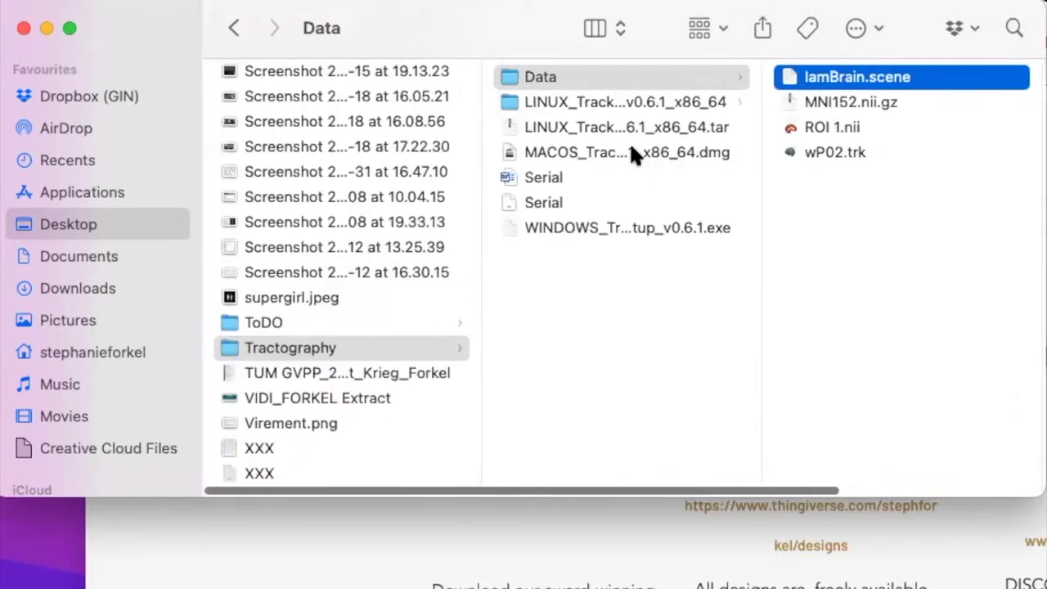
click(601, 104)
key(Down)
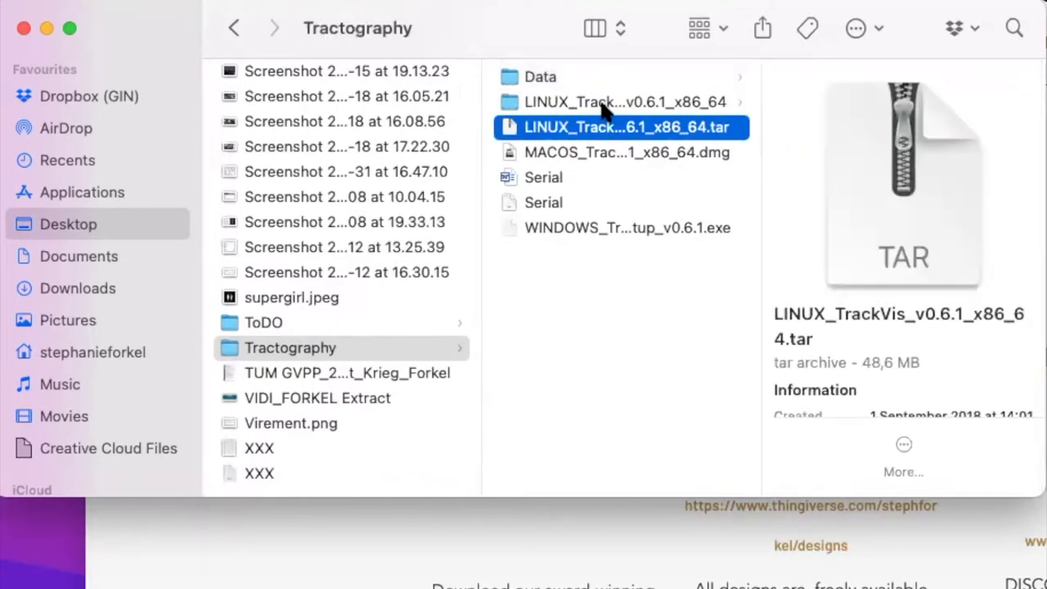
key(Down)
key(Down)
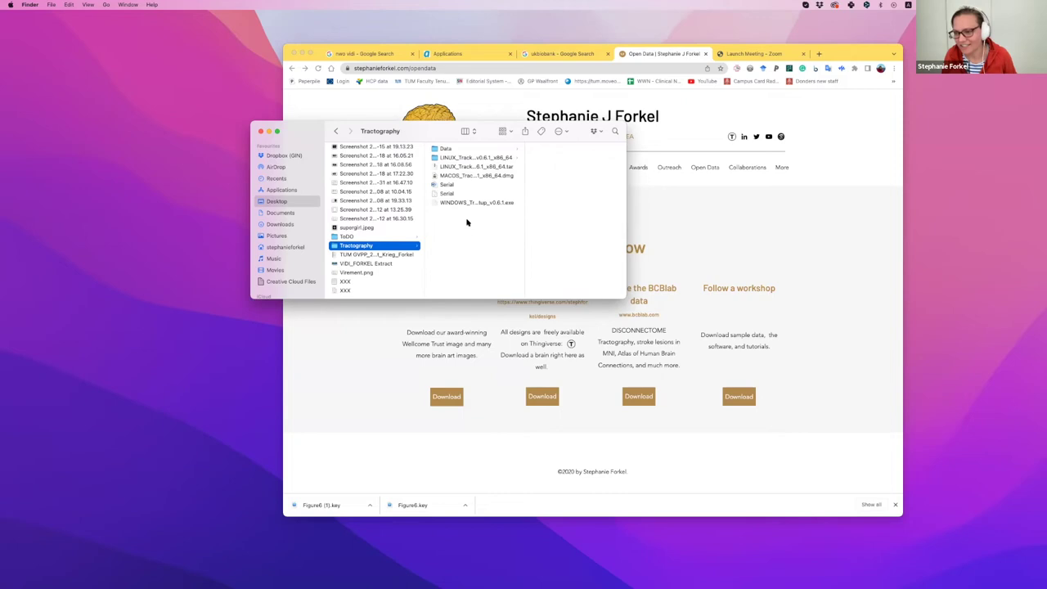
Switch from the browser to TrackVis and expand its window to full screen.
click(294, 54)
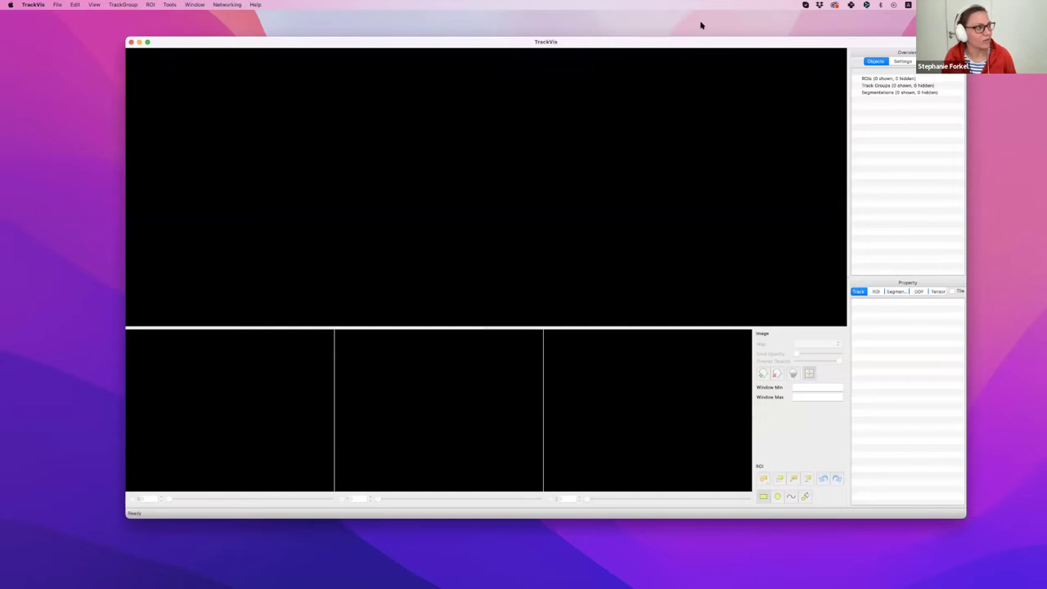
click(148, 42)
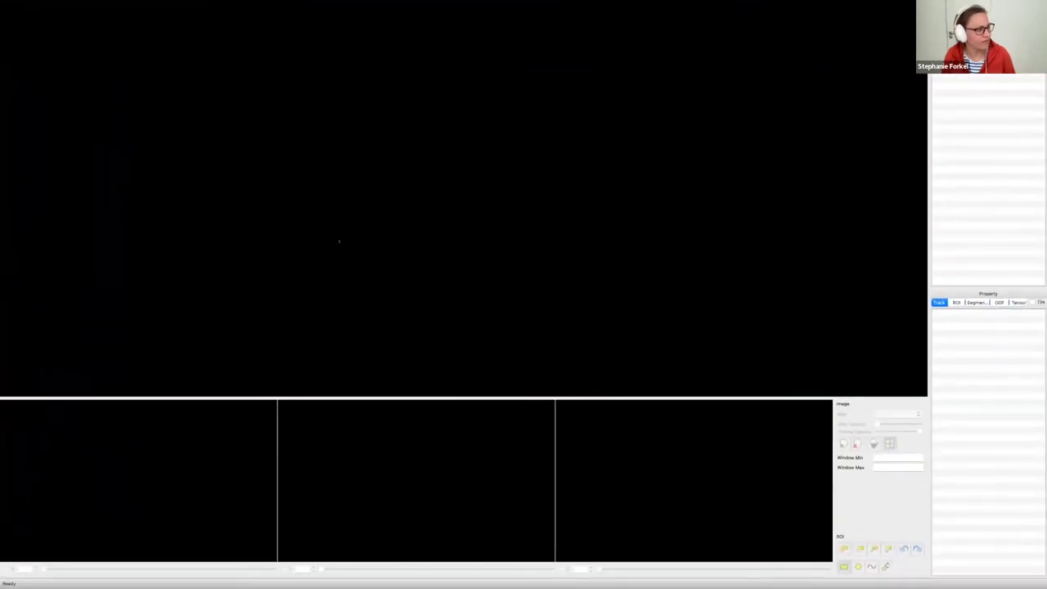
mouse_move(114, 4)
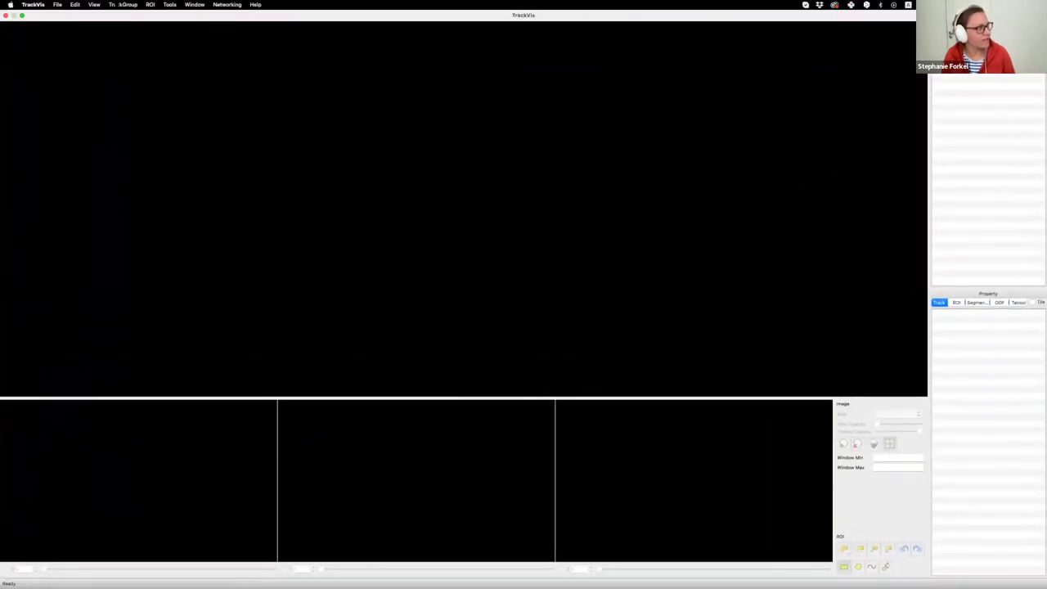
Open the track file wP02.trk from the Data folder inside Tractography.
click(57, 4)
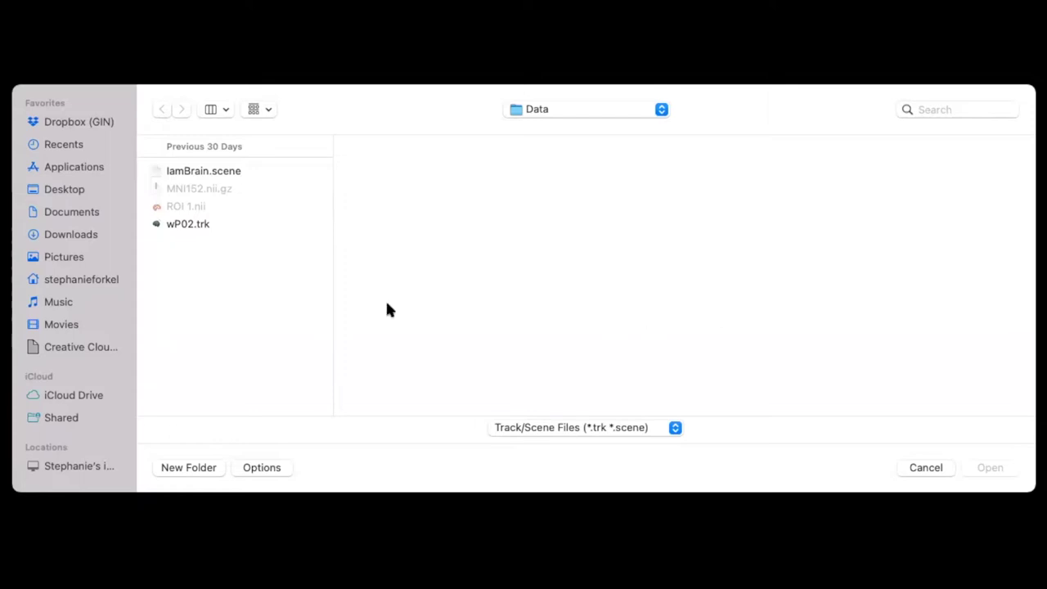
click(597, 109)
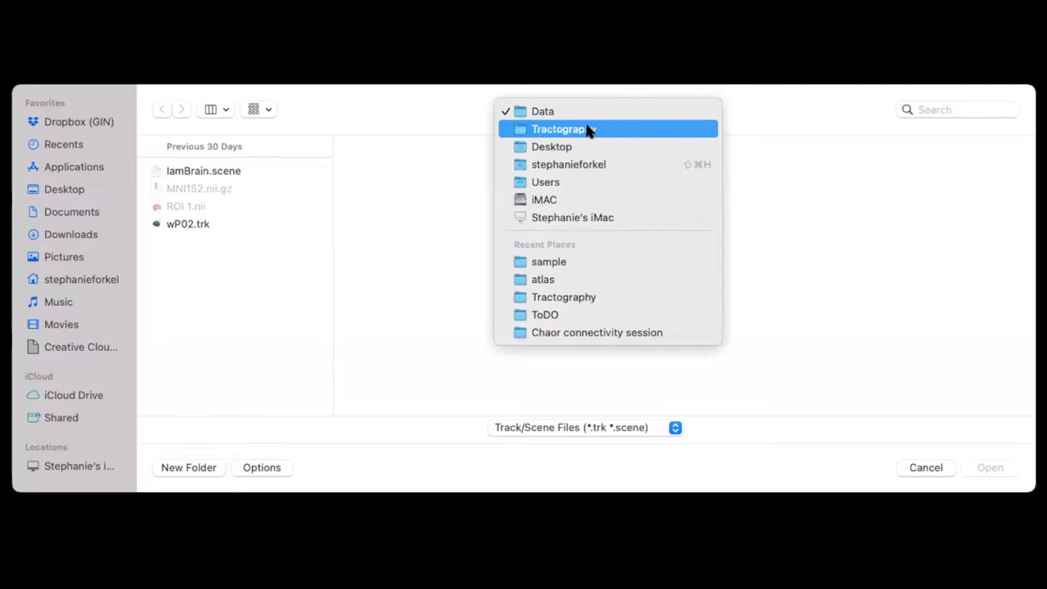
click(588, 130)
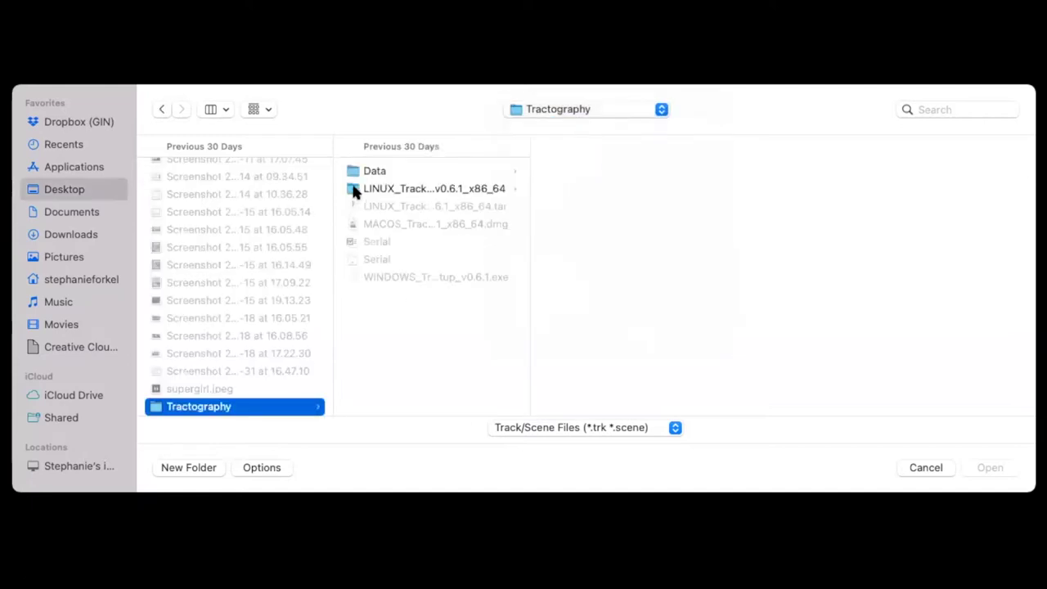
click(355, 173)
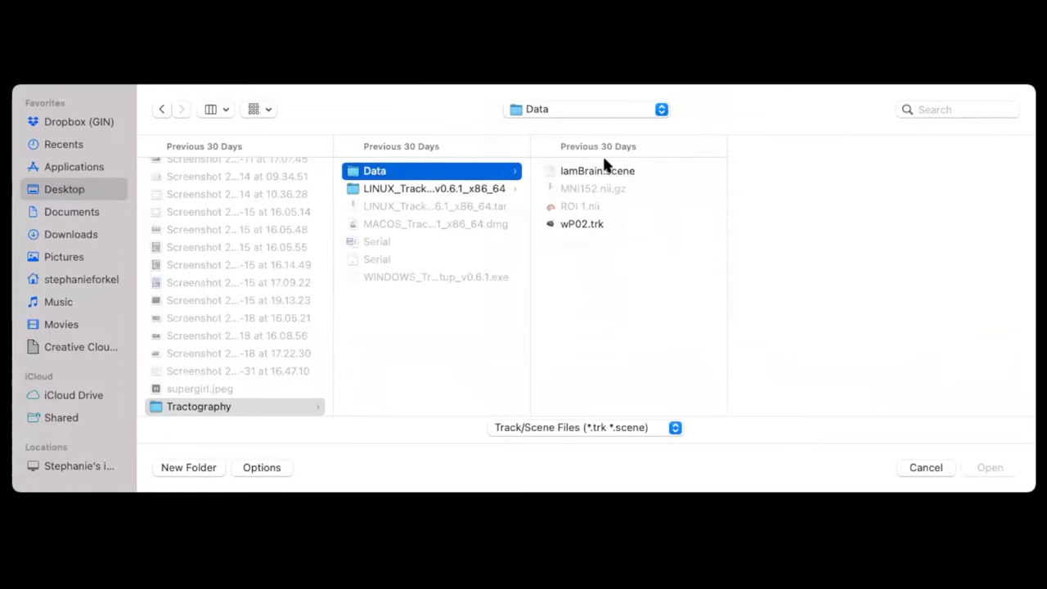
click(618, 226)
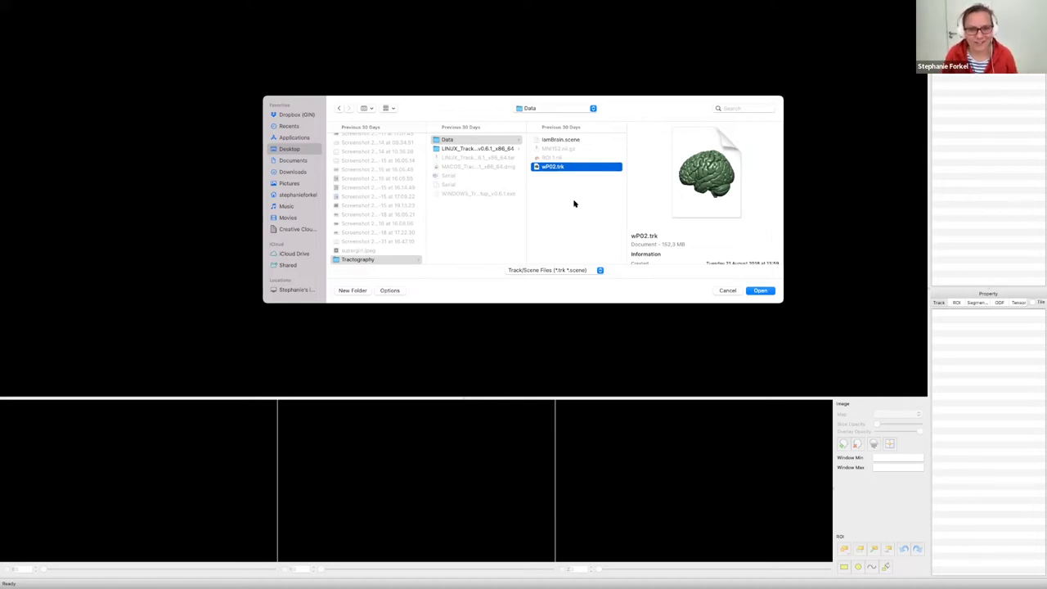
click(760, 291)
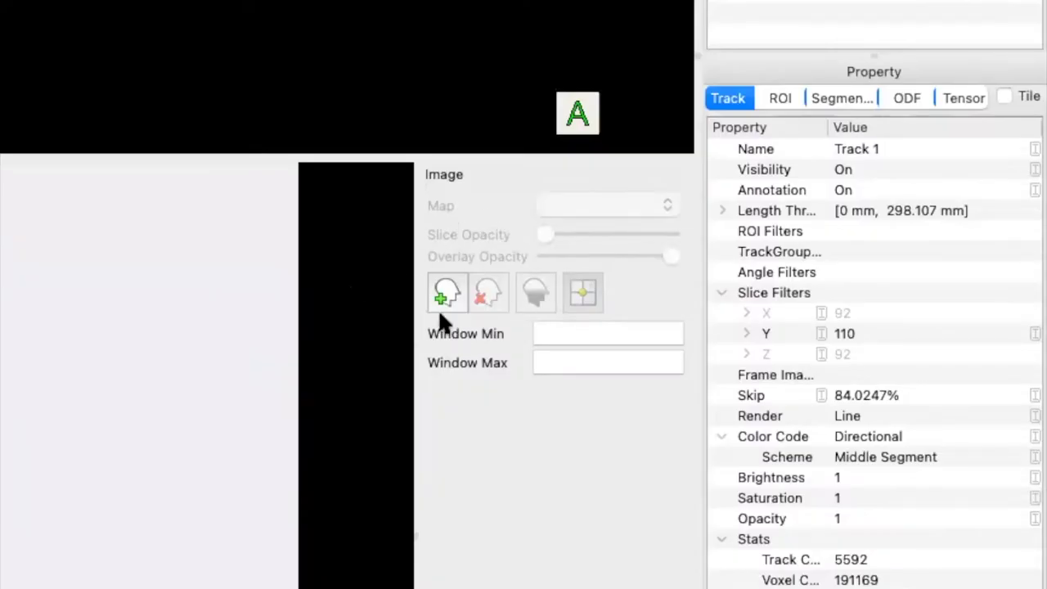
Load MNI152.nii.gz from the Data folder as the anatomical image behind the tracks.
click(446, 292)
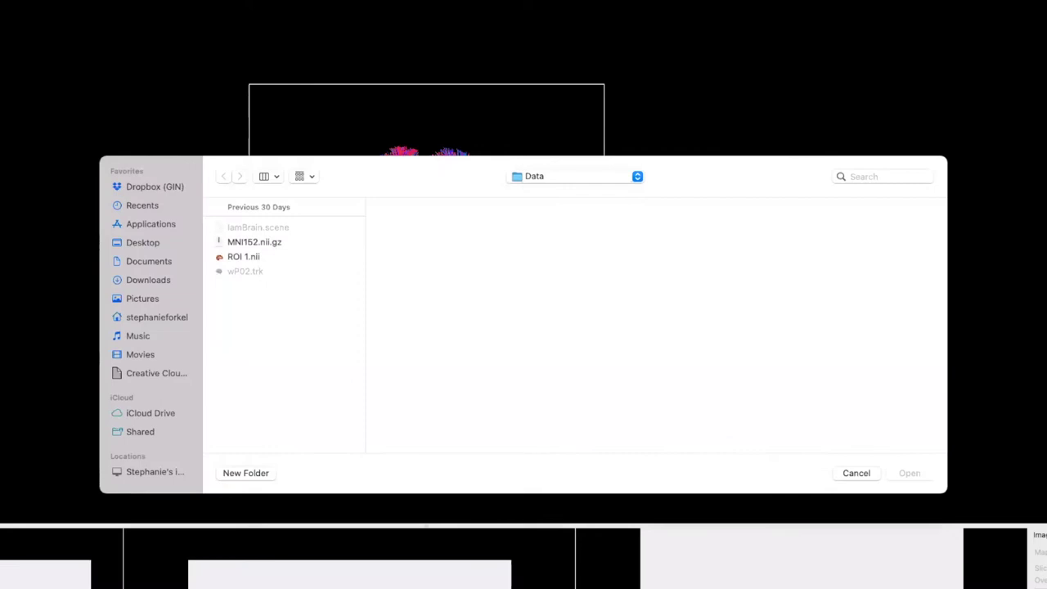
click(291, 243)
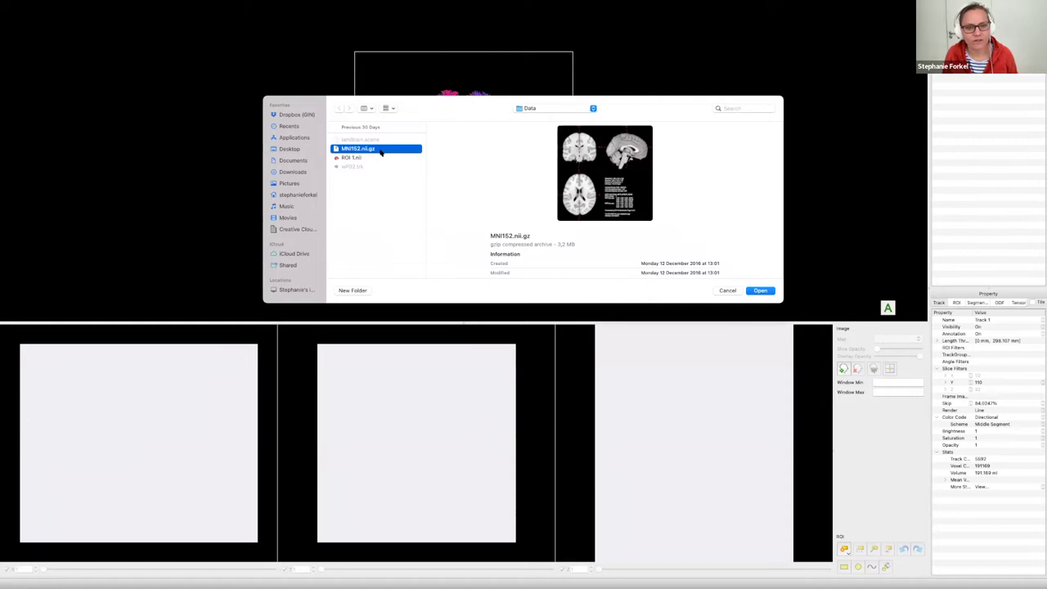
double_click(380, 153)
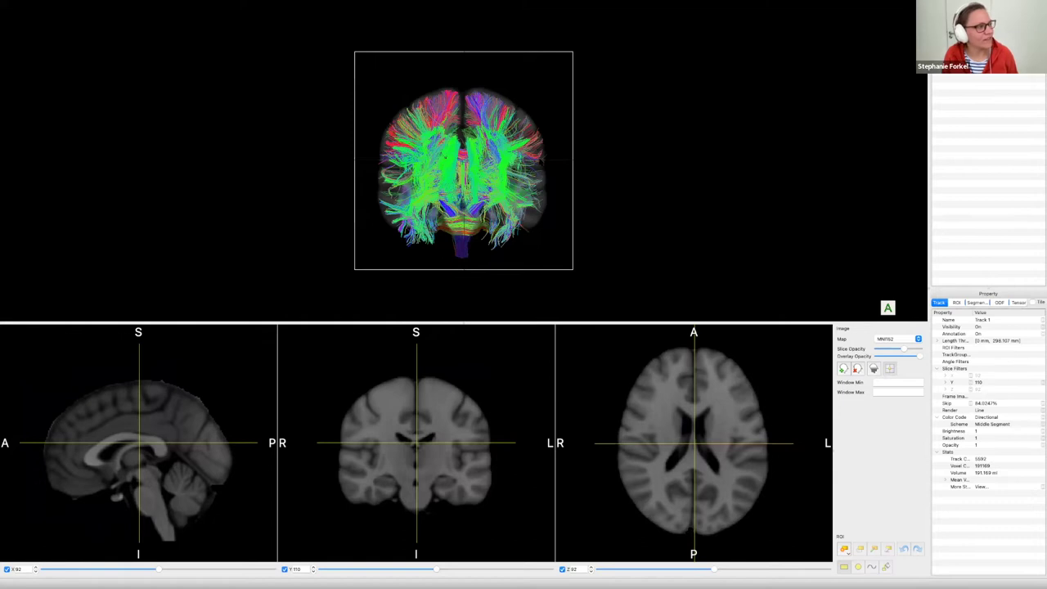
Delete the whole-brain Track 1 group, leaving only the anatomical slices in the scene.
drag(442, 155, 412, 157)
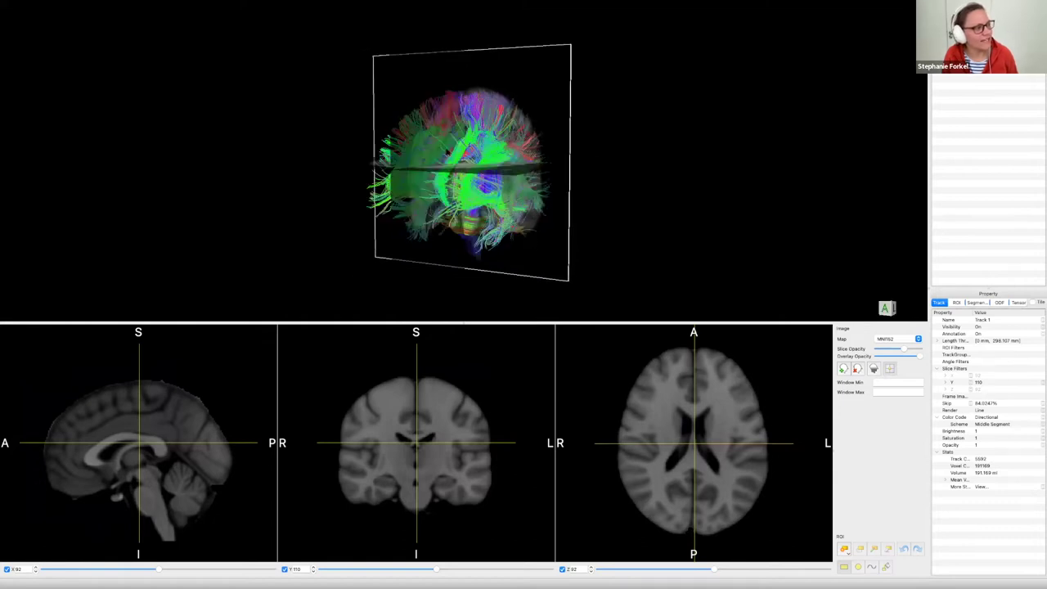
mouse_move(486, 153)
mouse_down()
mouse_move(458, 162)
mouse_move(506, 166)
mouse_move(546, 131)
mouse_move(519, 141)
mouse_up()
key(ctrl+1)
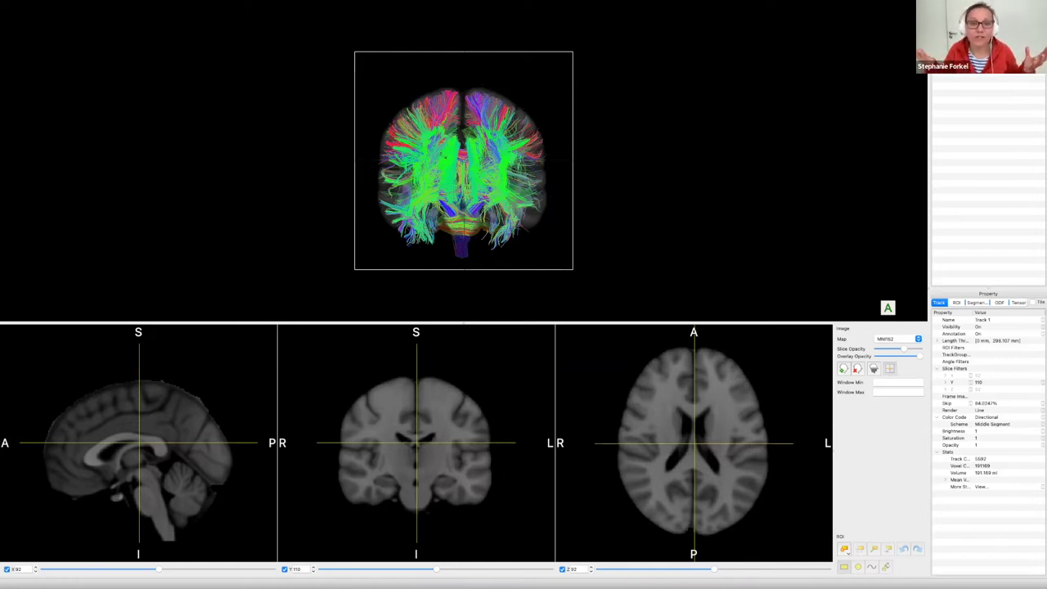
mouse_move(489, 178)
mouse_down()
mouse_move(422, 175)
mouse_move(421, 162)
mouse_up()
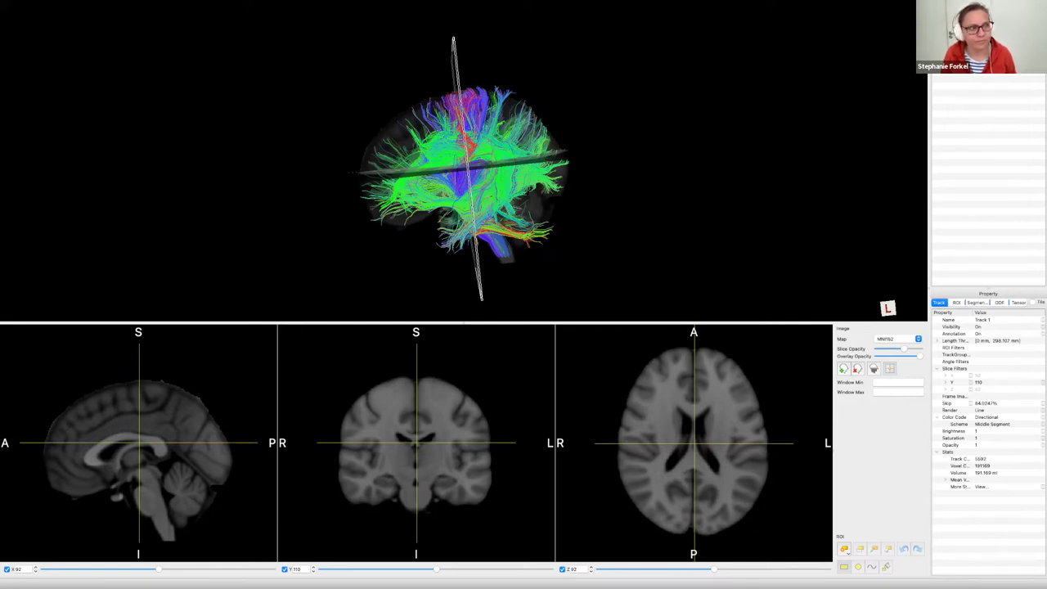
right_click(957, 79)
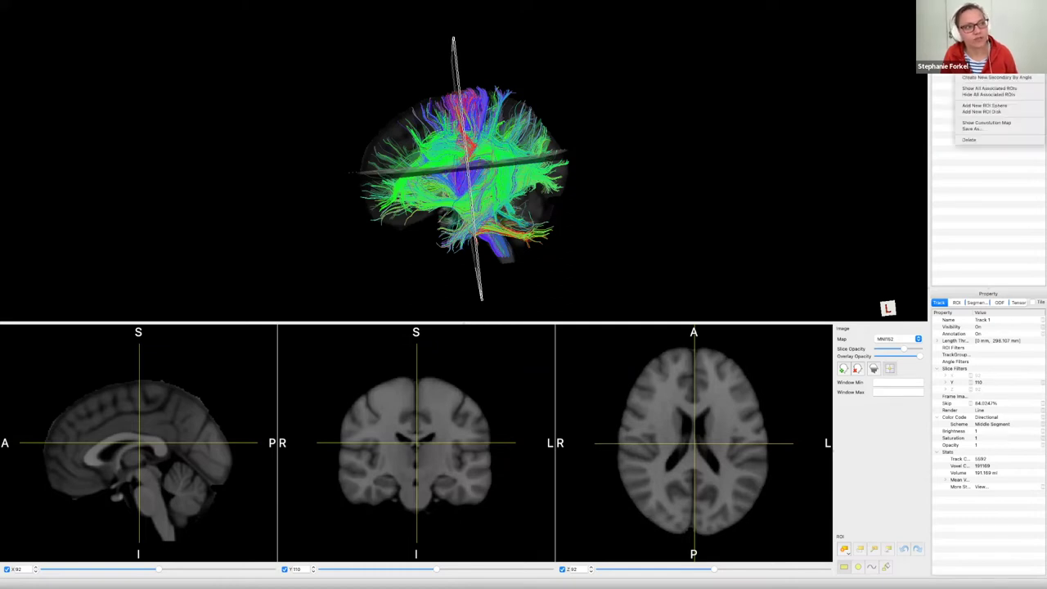
click(1004, 142)
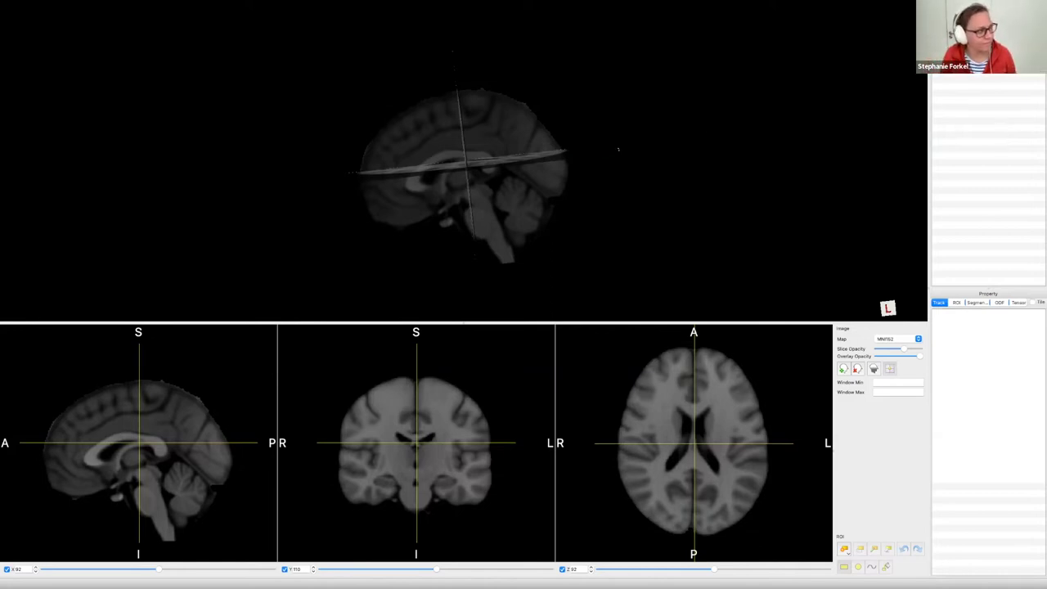
Move the slice crosshair to the upper left hemisphere near the midline and set the coronal slice to Y 81.
drag(441, 181, 541, 178)
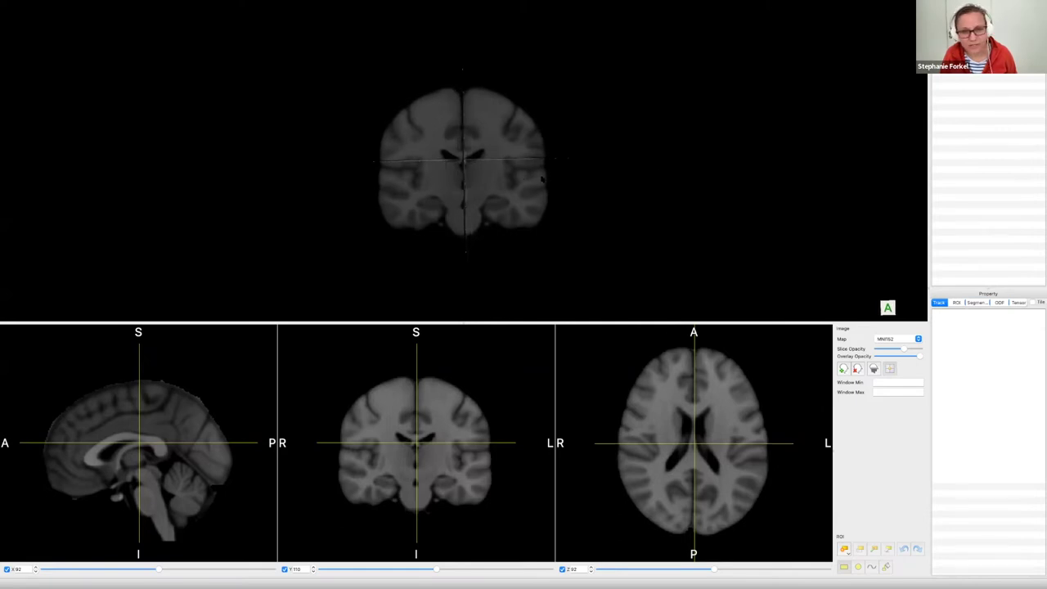
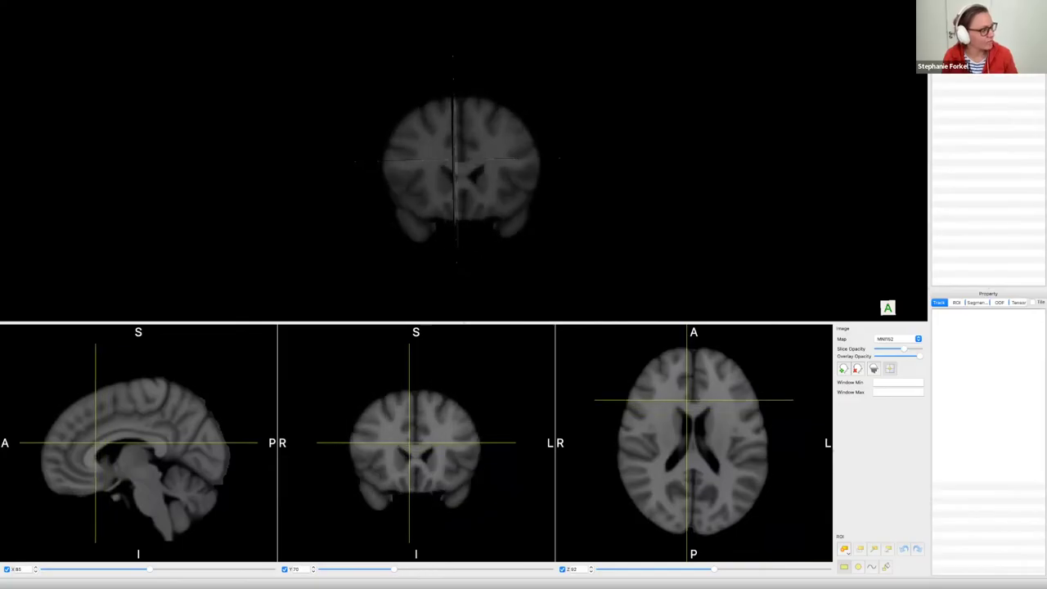
scroll(461, 172, up, 2)
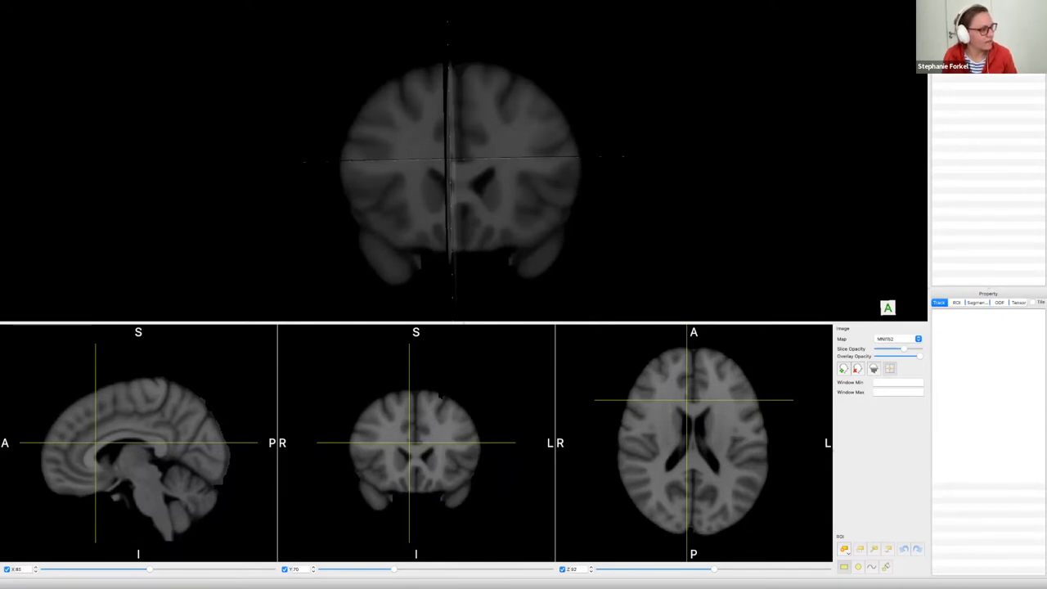
click(432, 404)
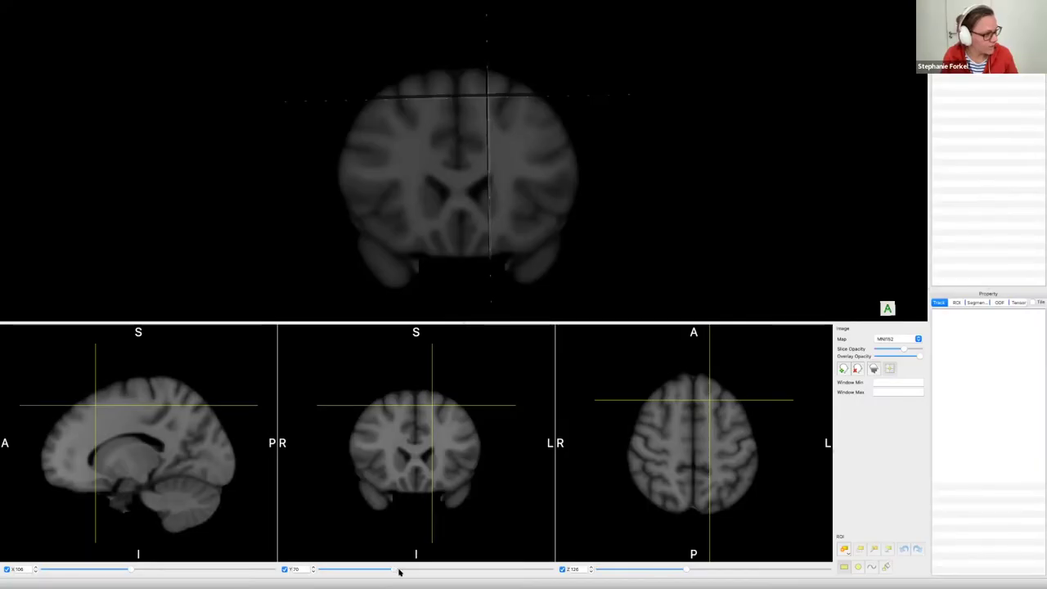
drag(397, 570, 406, 574)
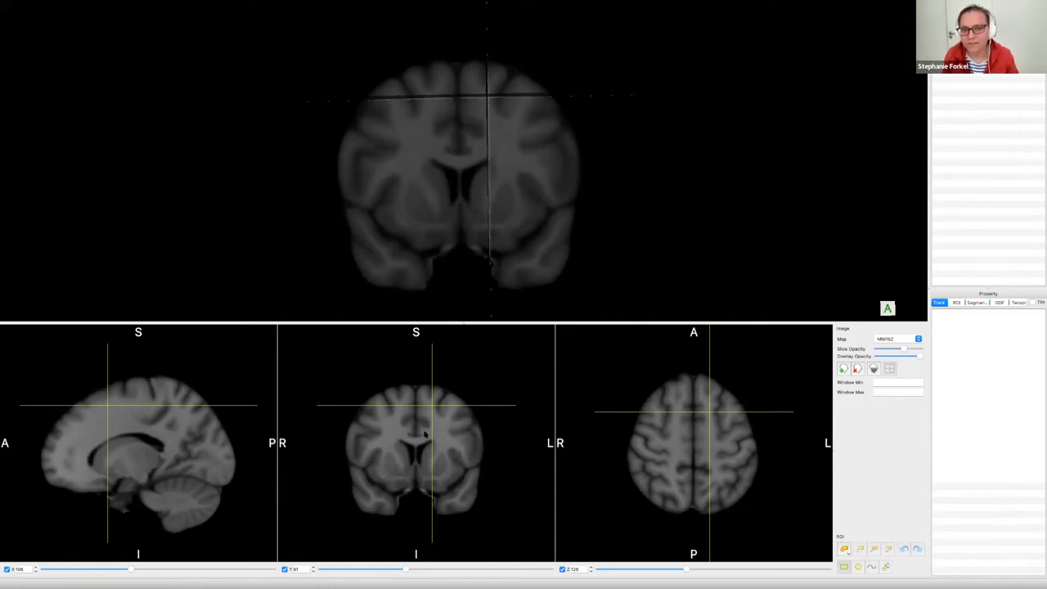
Reposition the crosshair more laterally in the left hemisphere's frontal white matter on the coronal slice.
scroll(444, 445, up, 5)
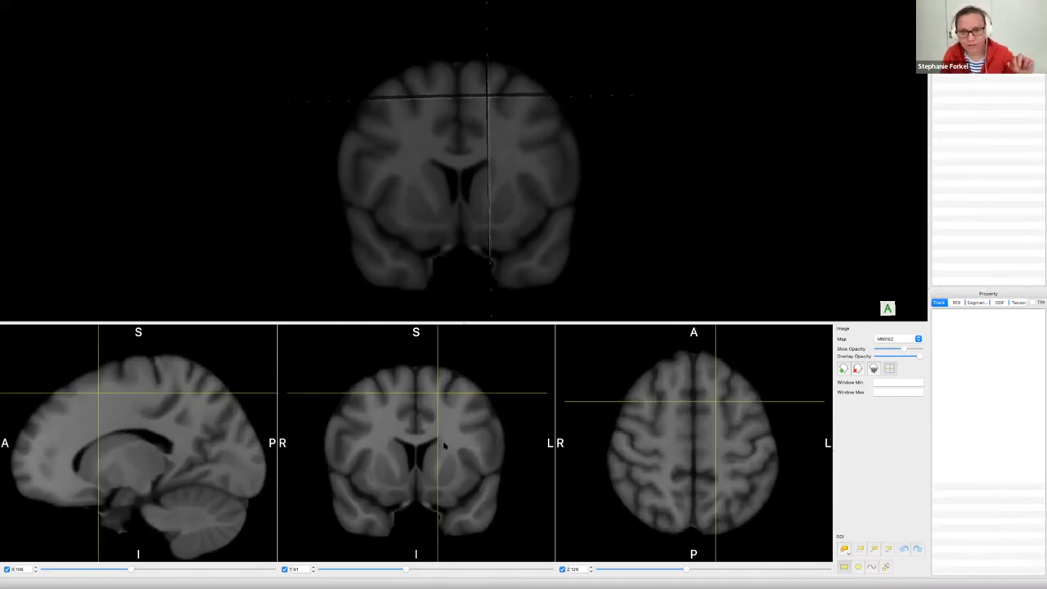
scroll(445, 445, up, 2)
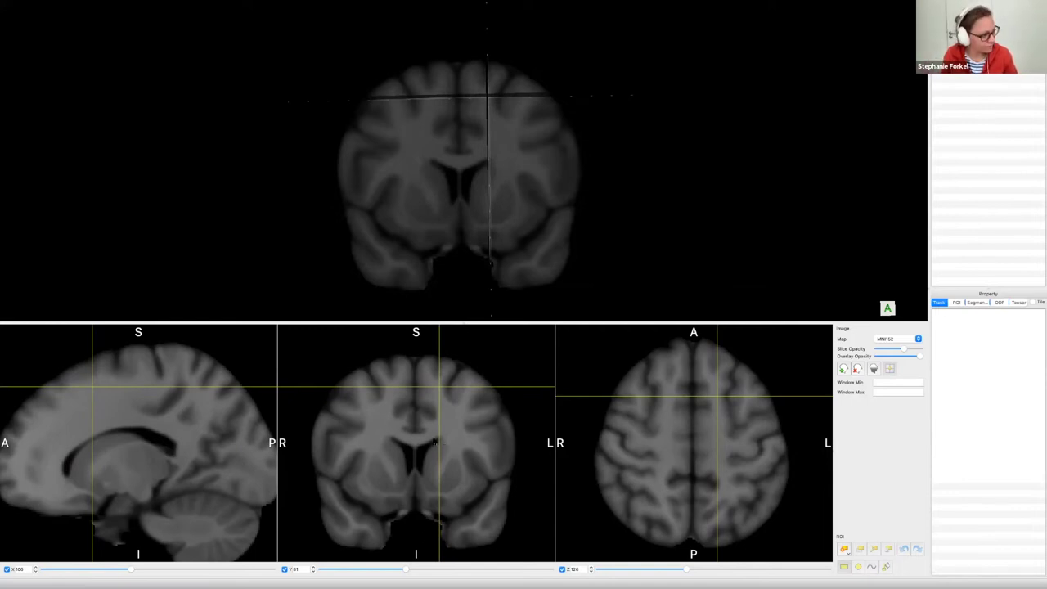
scroll(434, 441, up, 2)
scroll(434, 442, up, 1)
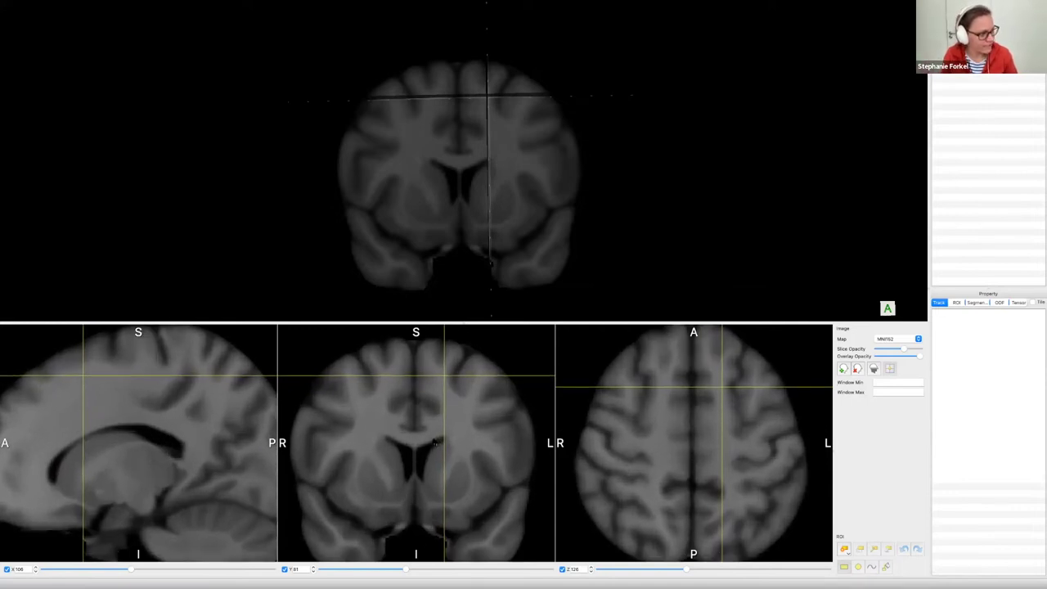
click(480, 395)
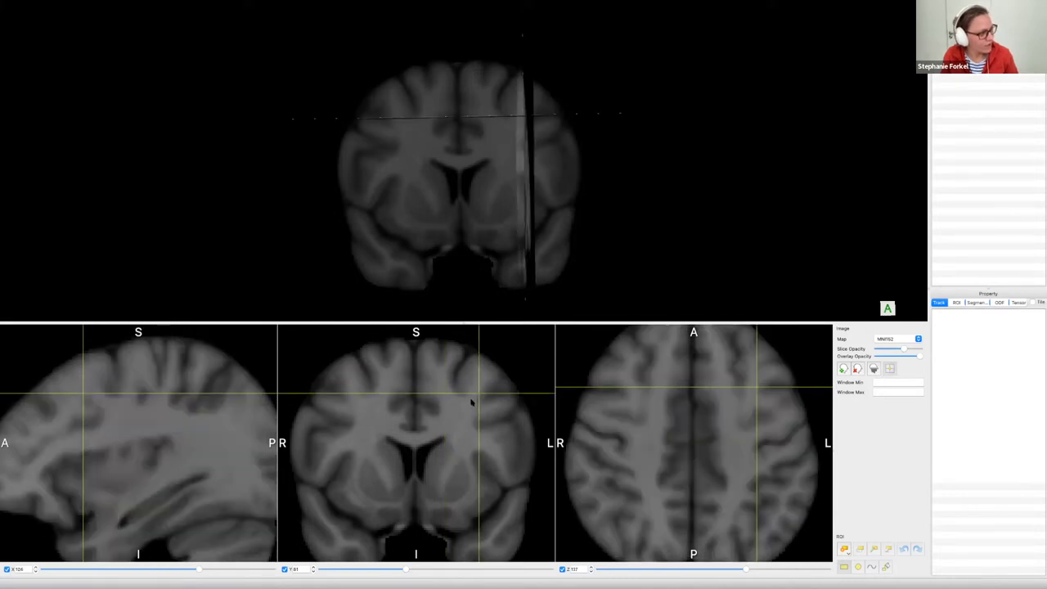
click(471, 402)
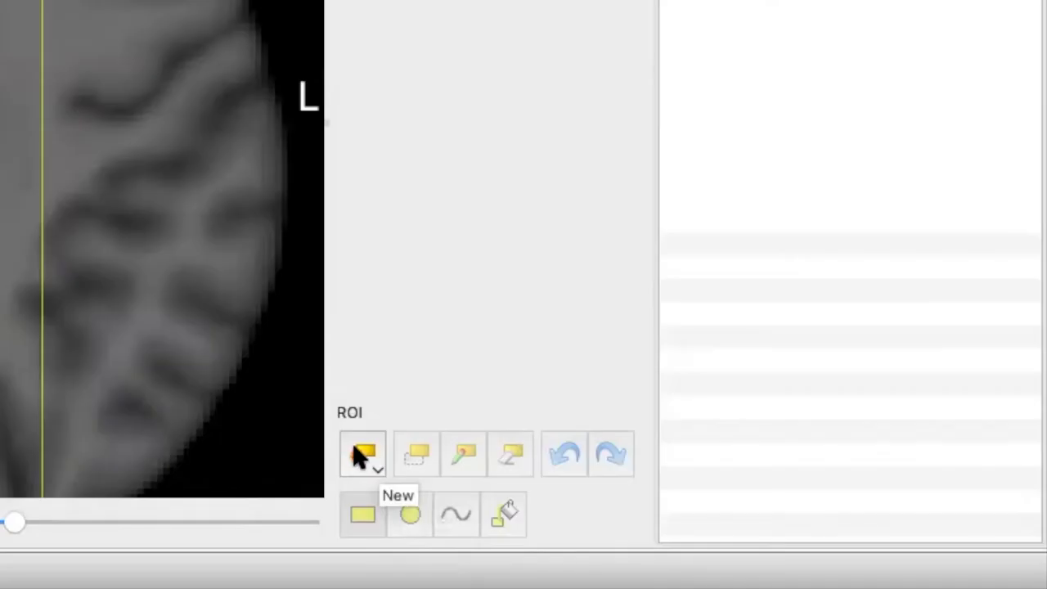
Create a new hand-drawn ROI and rename it Frontal.
click(358, 456)
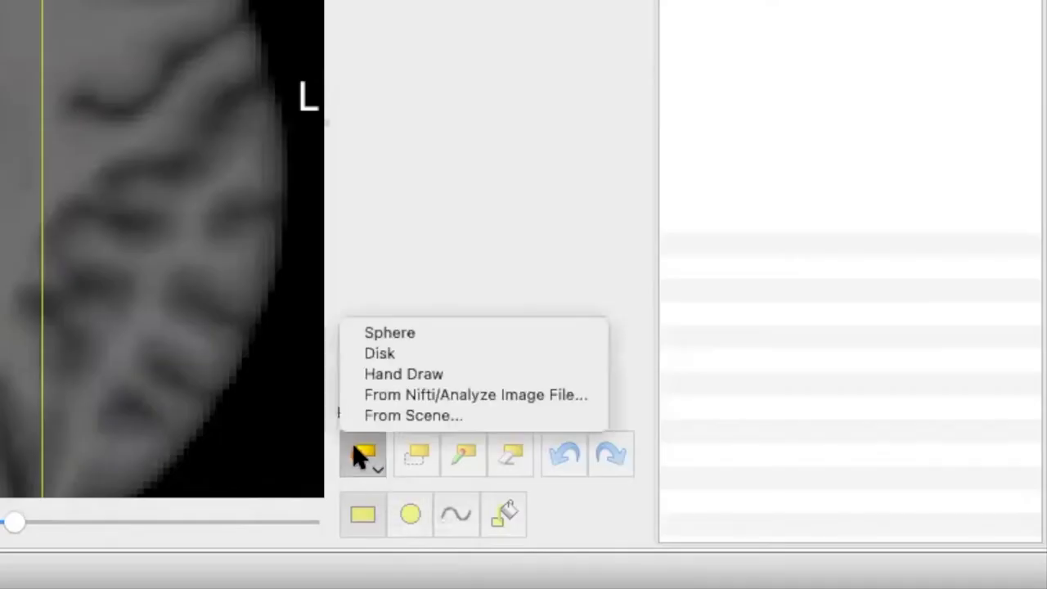
click(474, 374)
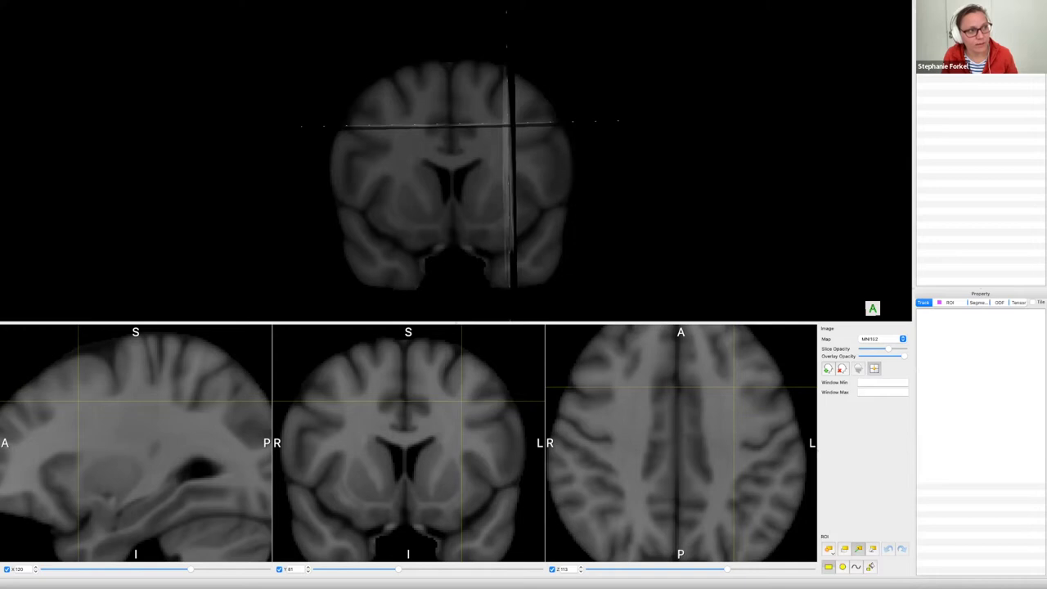
click(953, 303)
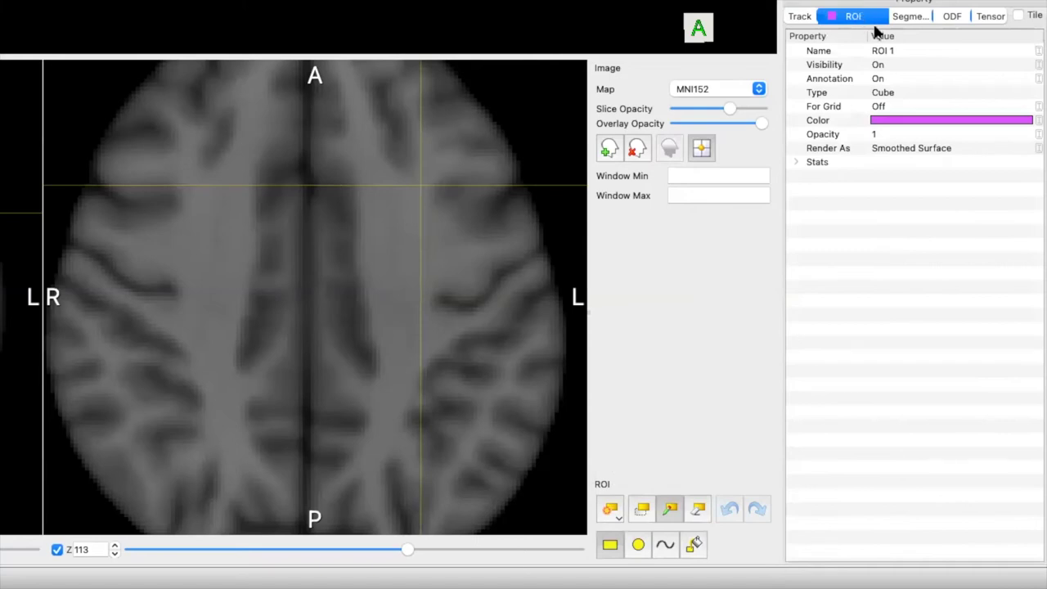
double_click(897, 51)
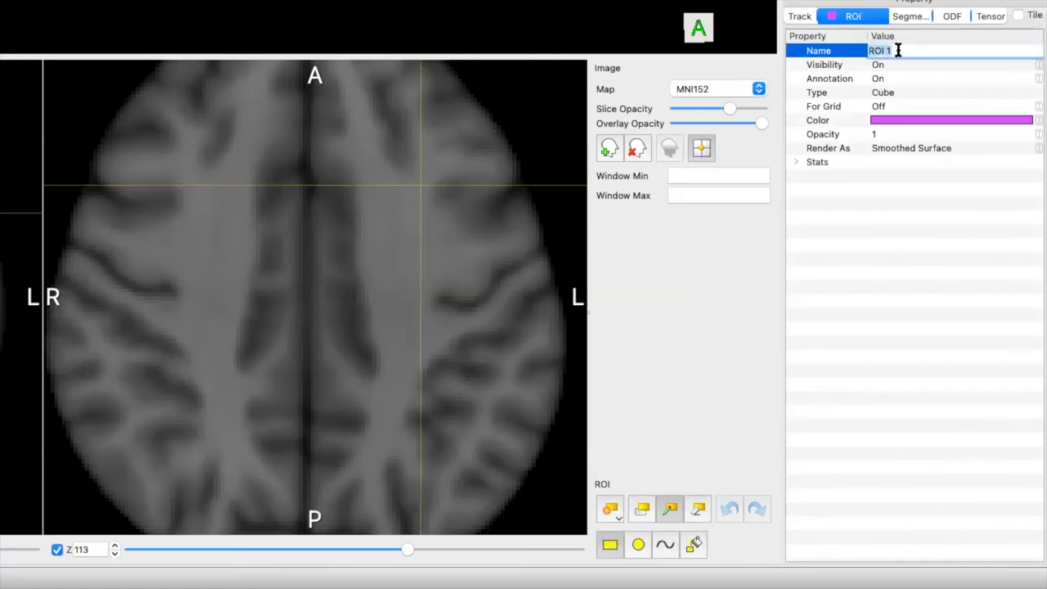
text(Frontal)
key(Return)
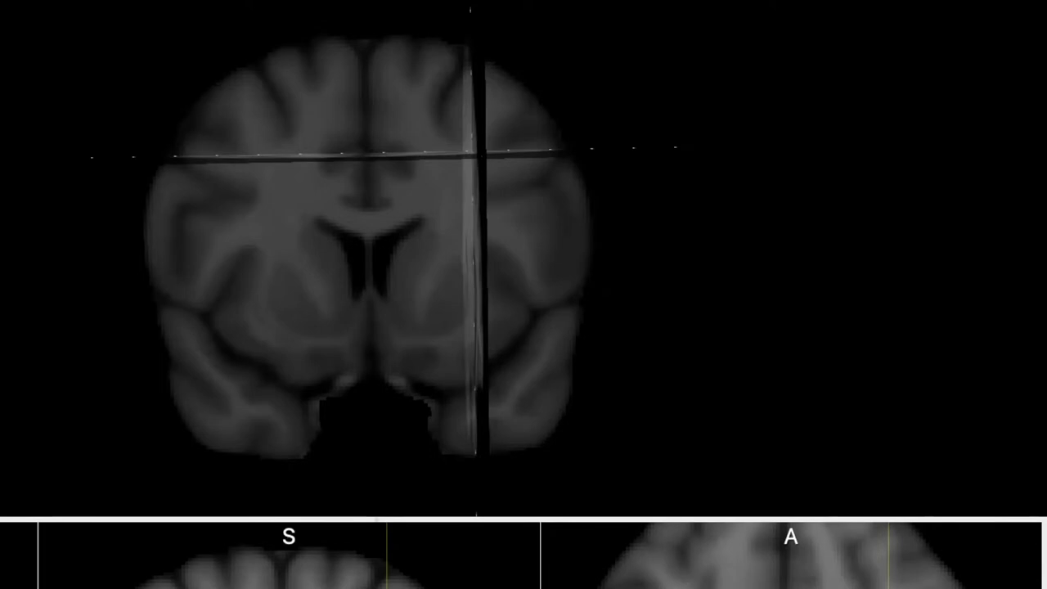
Save the scene as Tutorial in the Data folder, saving all hand-drawn ROIs along with it.
key(super+s)
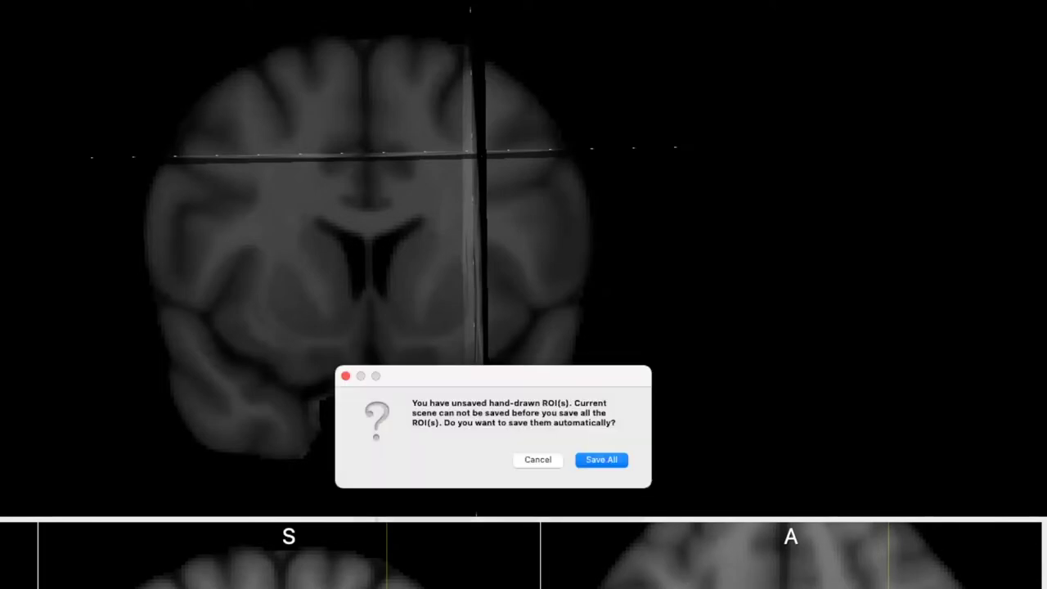
click(601, 460)
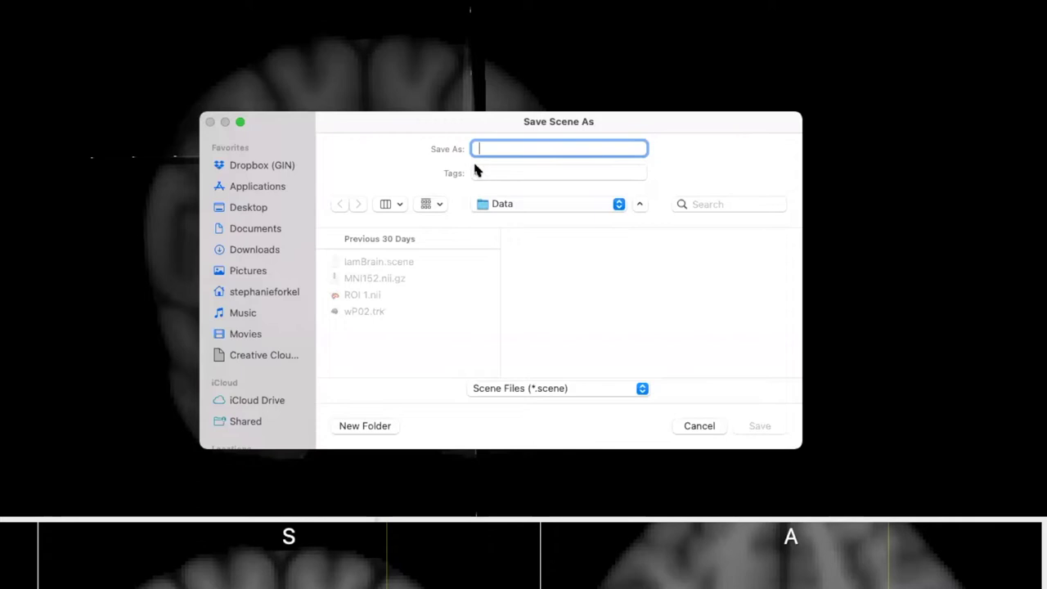
text(Tutorial)
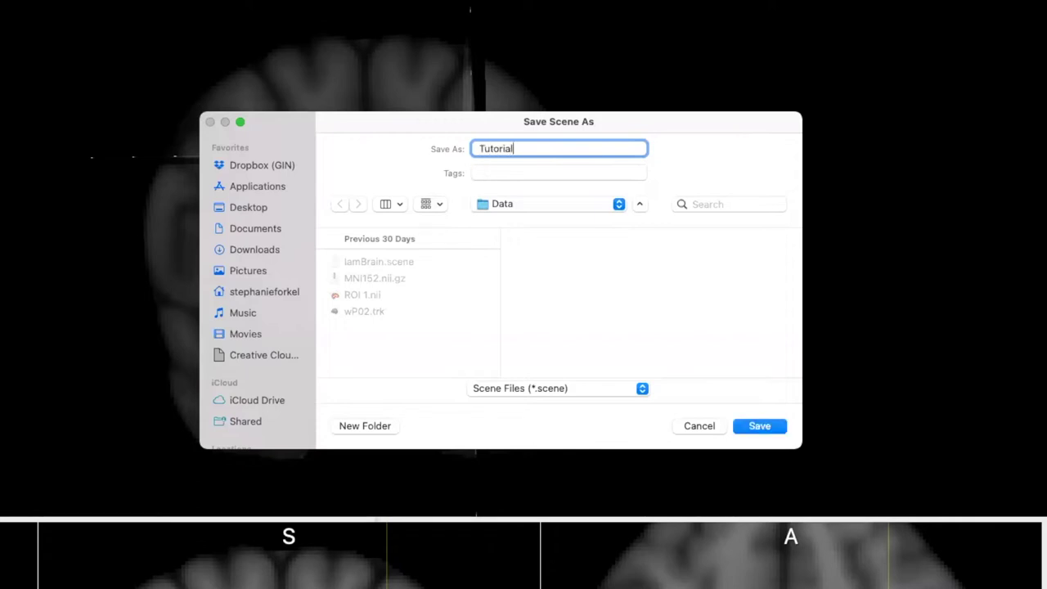
key(Return)
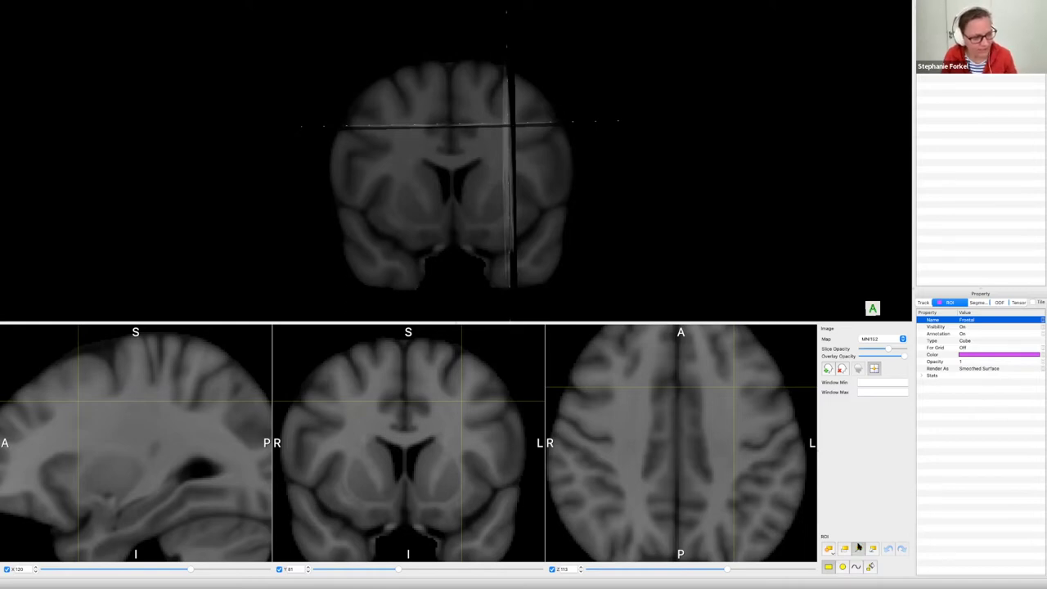
Draw a closed freehand outline around the left frontal white matter on the coronal slice for the Frontal ROI.
click(829, 550)
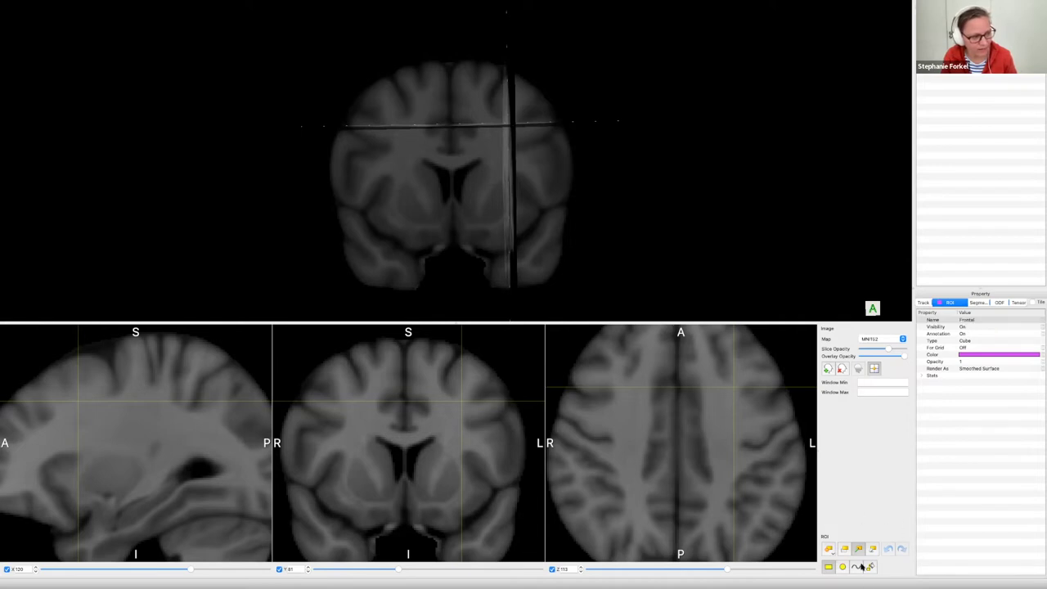
click(858, 550)
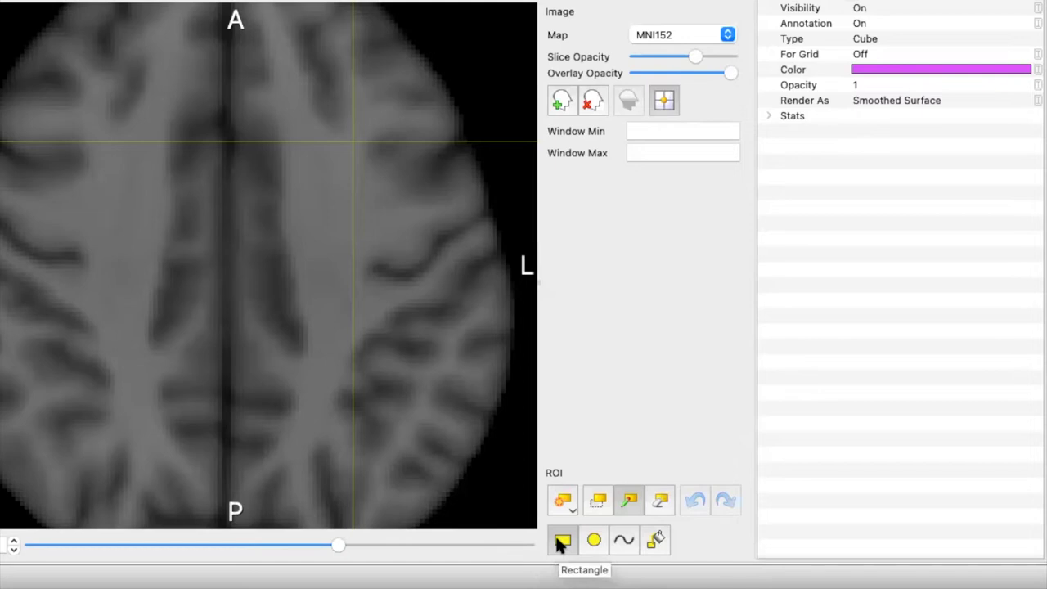
click(628, 541)
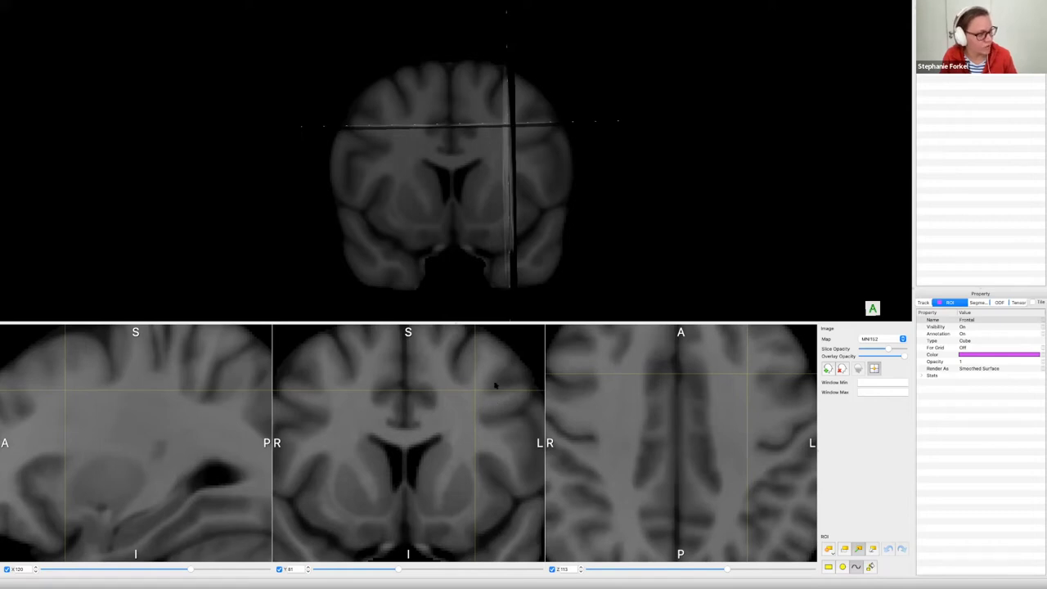
mouse_move(501, 362)
mouse_down()
mouse_move(484, 347)
mouse_move(450, 413)
mouse_up()
mouse_move(459, 417)
mouse_down()
mouse_move(526, 394)
mouse_move(489, 395)
mouse_move(500, 362)
mouse_up()
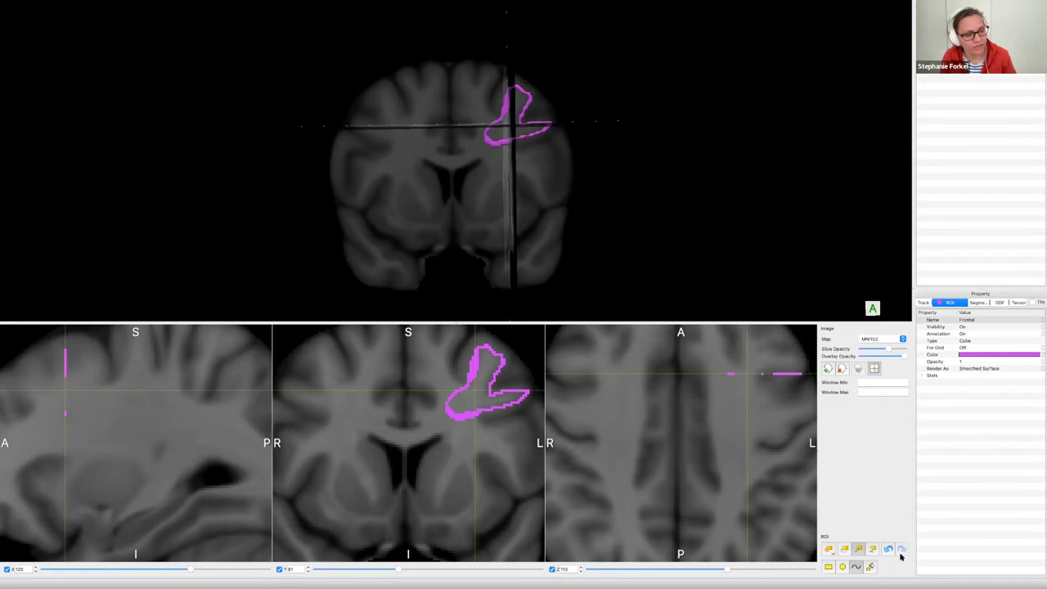
Fill the inside of the Frontal outline on the coronal slice, undoing any fill outside it.
click(871, 567)
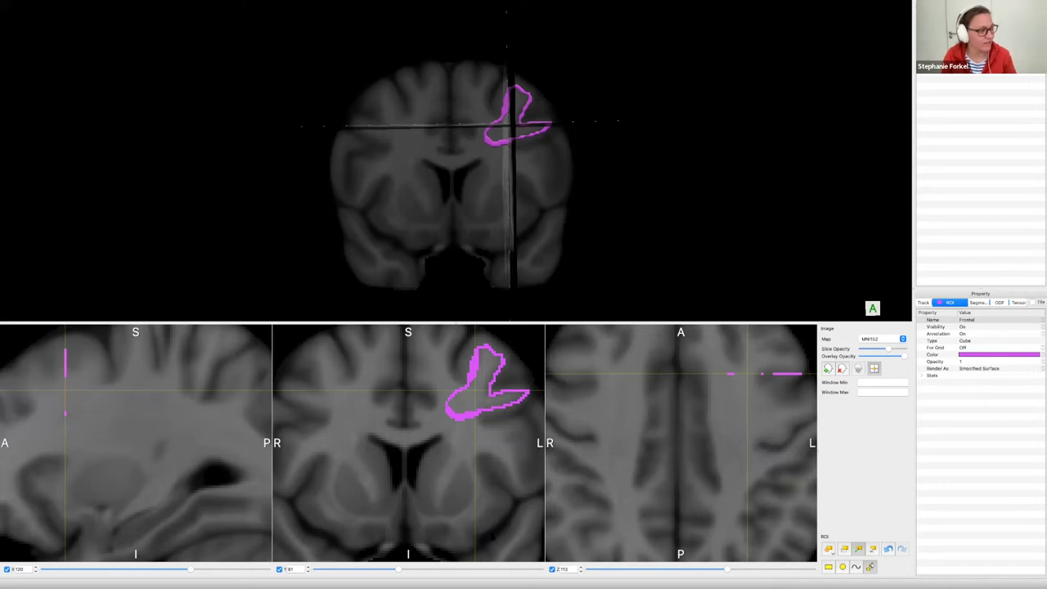
click(471, 433)
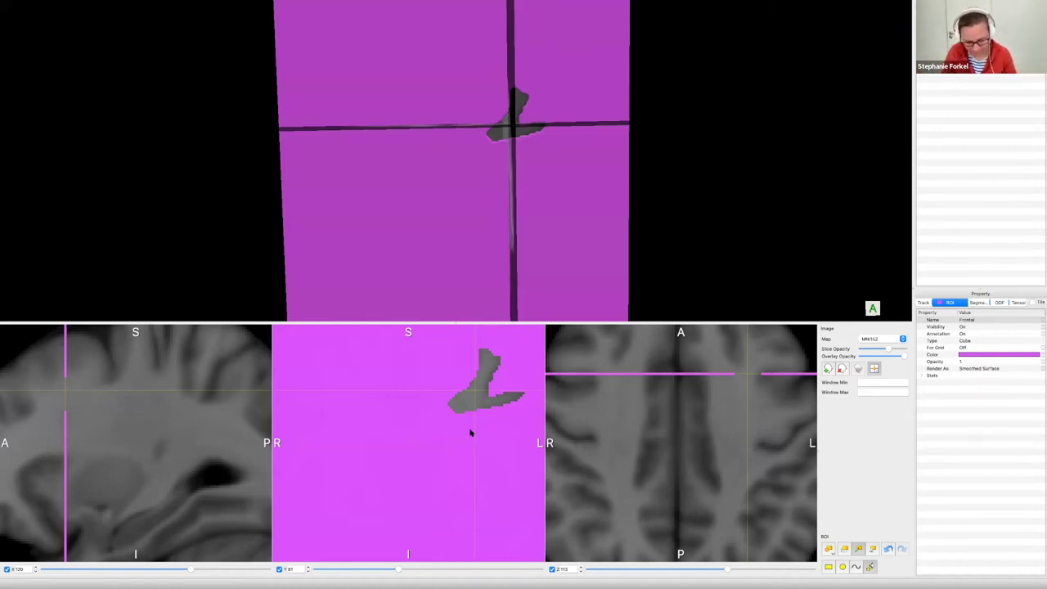
click(888, 551)
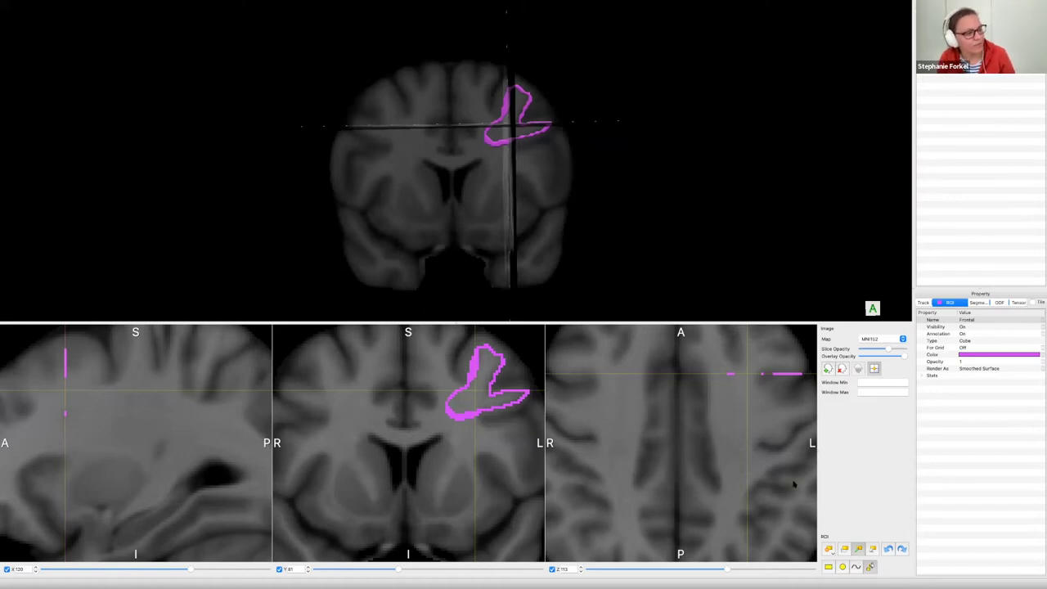
click(486, 367)
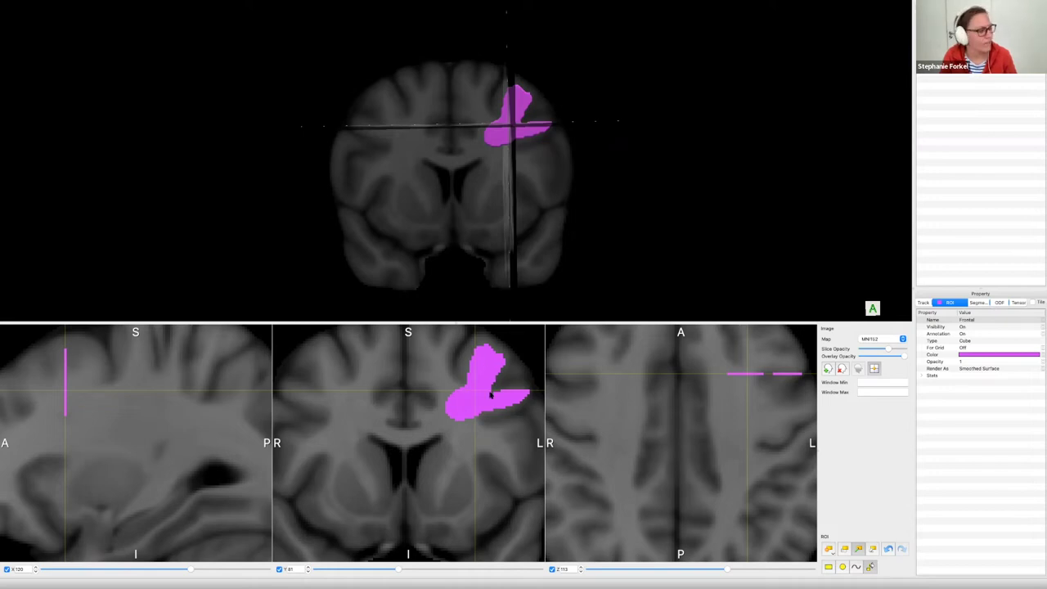
Move the coronal slice posteriorly to Y 95 and the sagittal slice more laterally into the left hemisphere.
scroll(493, 438, down, 3)
scroll(493, 442, down, 4)
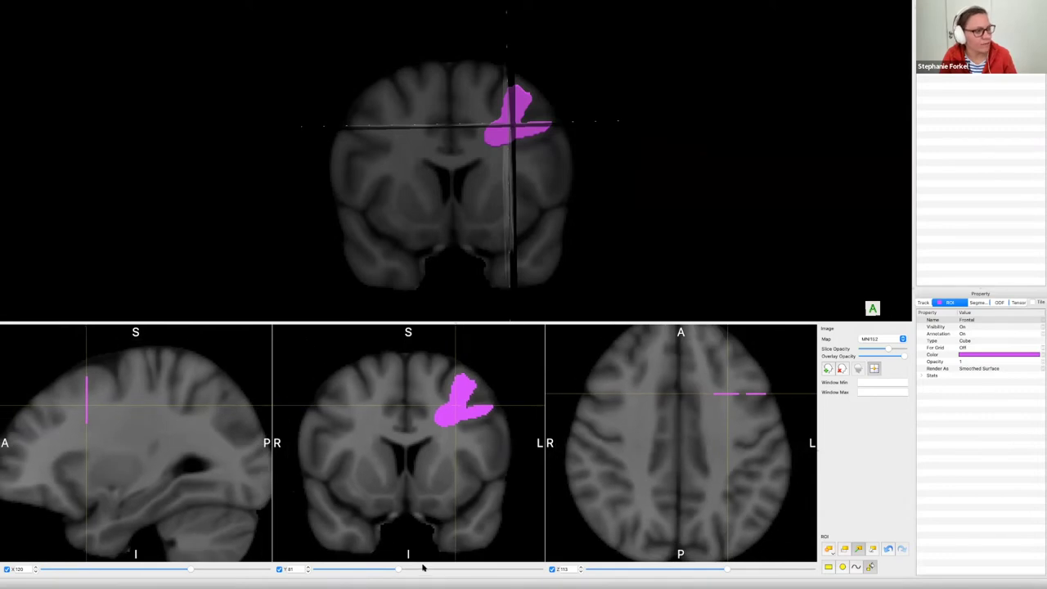
click(397, 570)
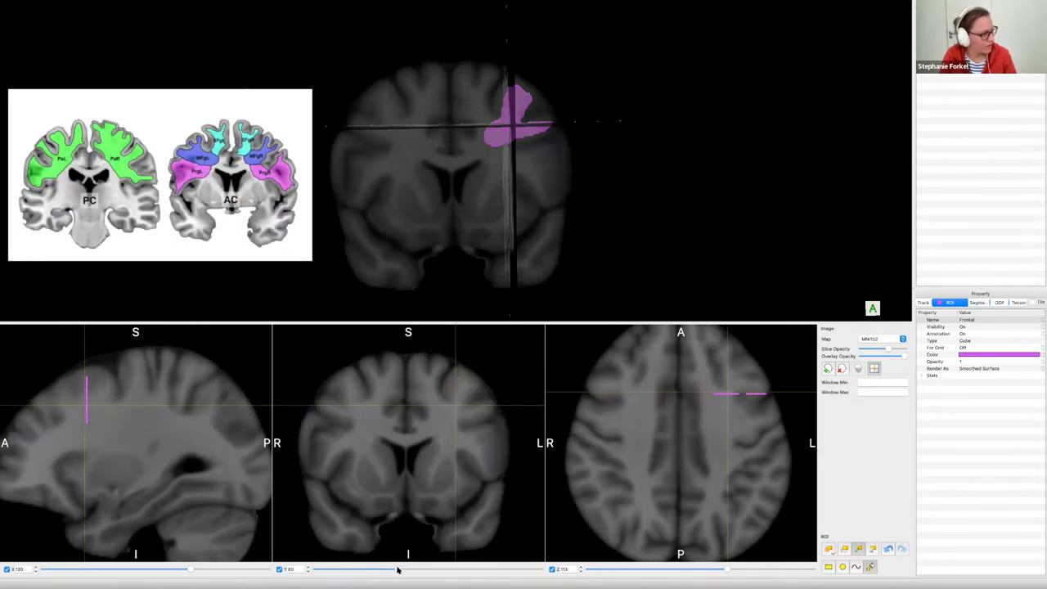
drag(397, 570, 413, 570)
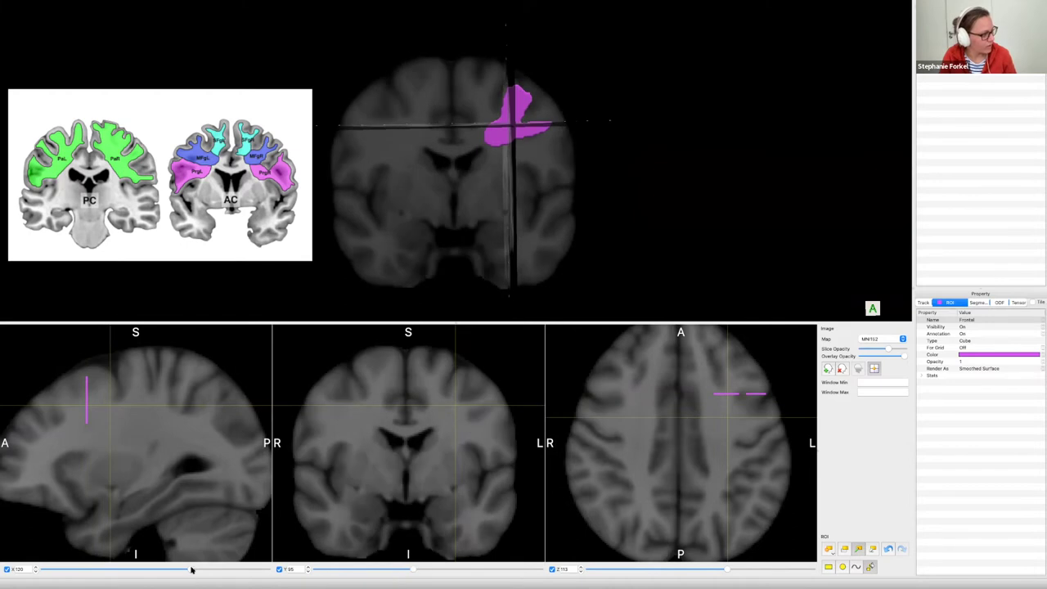
mouse_move(191, 570)
mouse_down()
mouse_move(221, 568)
mouse_move(211, 568)
mouse_up()
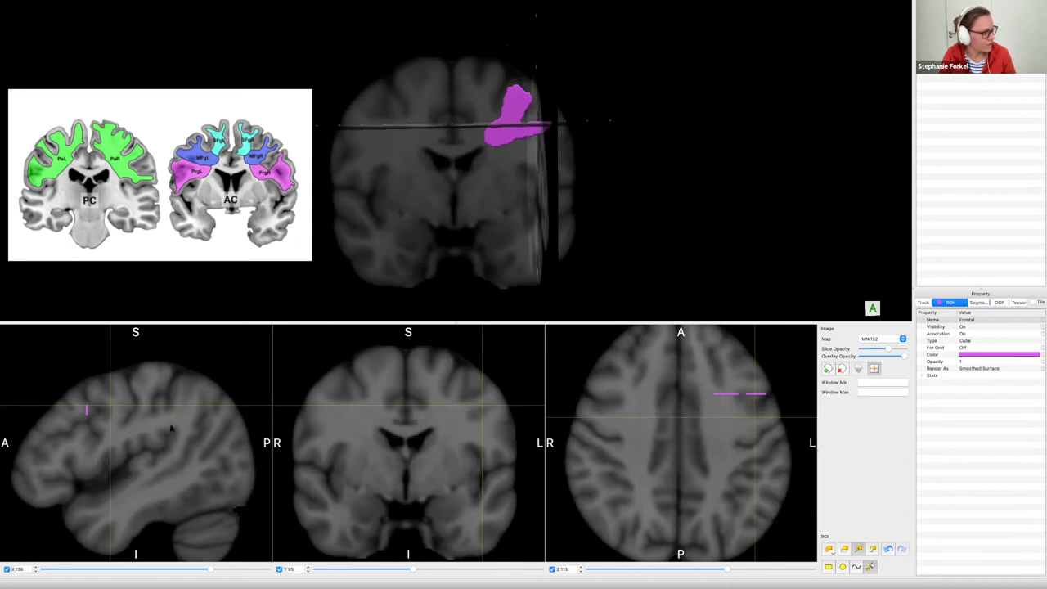
Undo the stray sagittal fill, leave ROI drawing mode and place the crosshair in the parietal region at coronal slice Y 132.
click(171, 399)
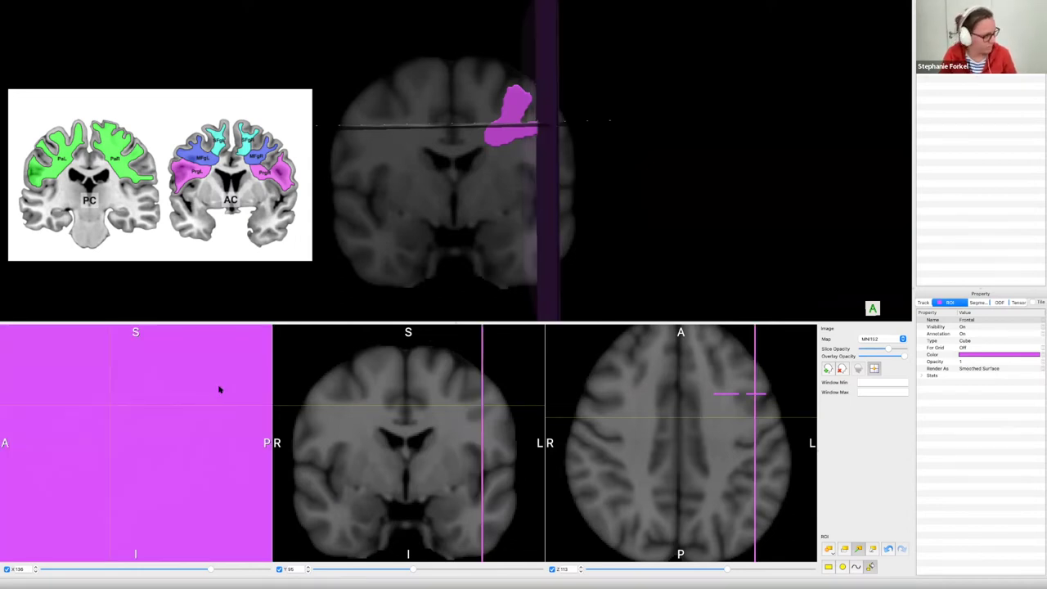
click(887, 549)
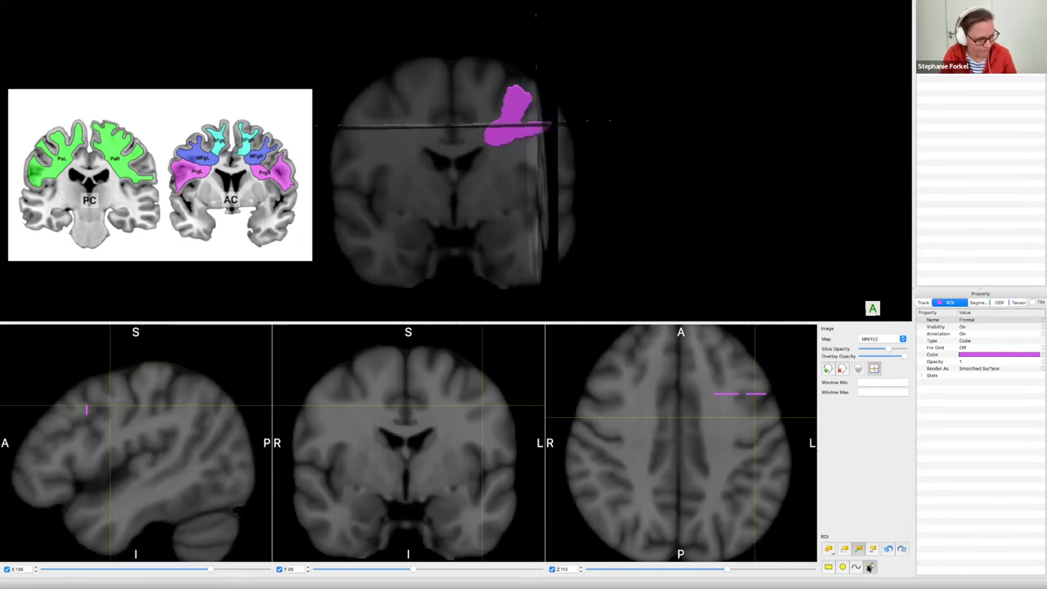
click(858, 551)
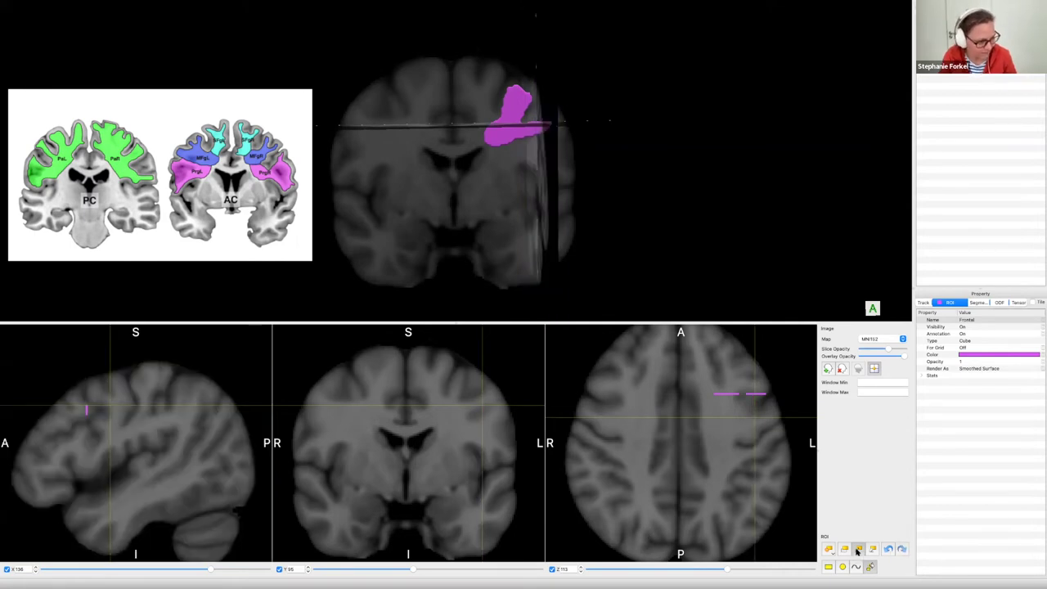
click(183, 407)
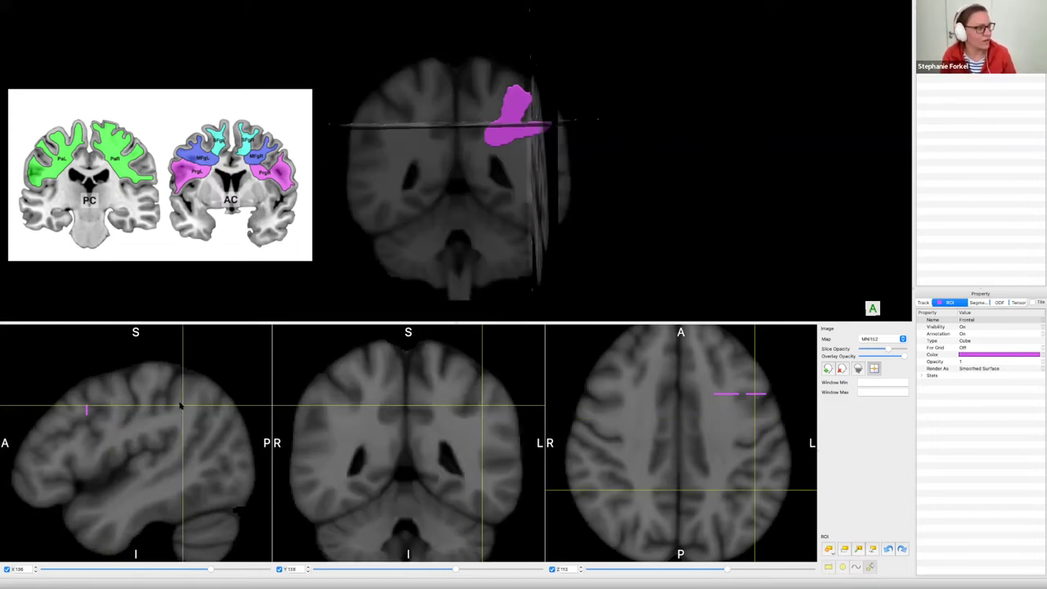
drag(181, 406, 171, 408)
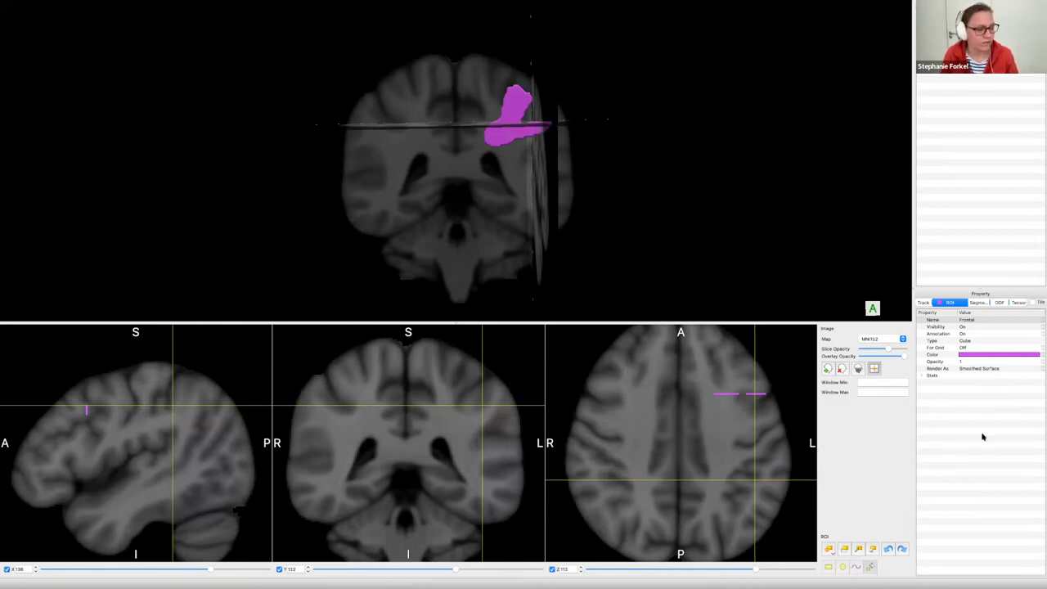
Create a second hand-drawn ROI and outline the left parietal white matter and gyri freehand on the coronal slice.
click(829, 550)
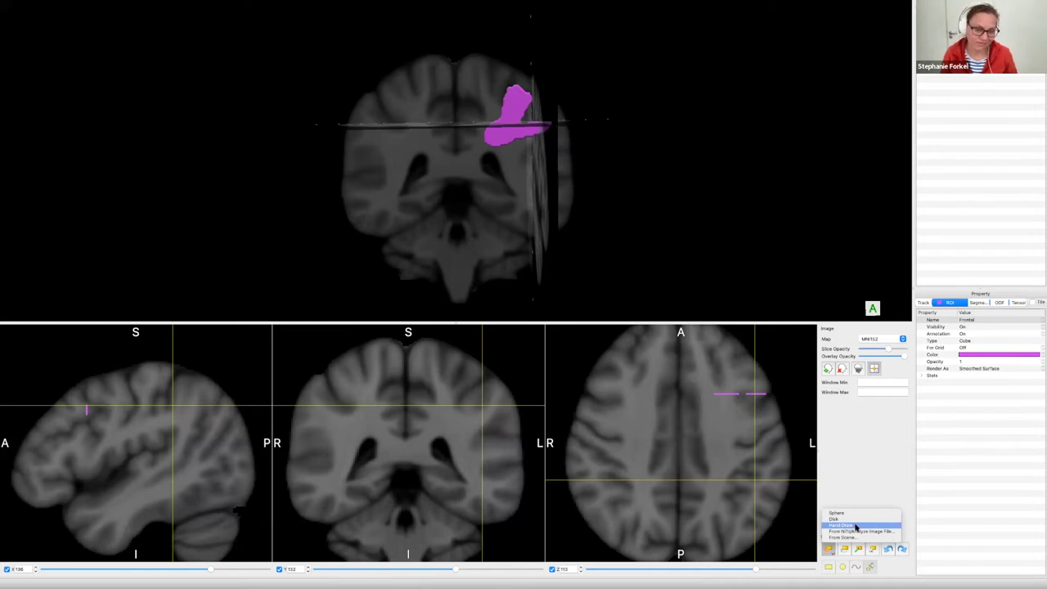
click(856, 525)
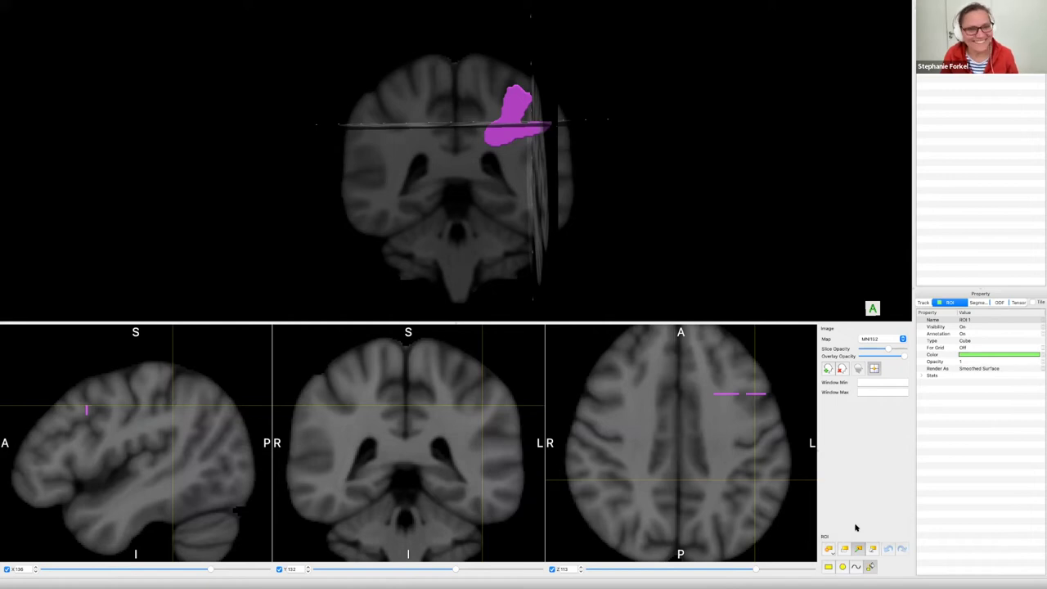
click(856, 567)
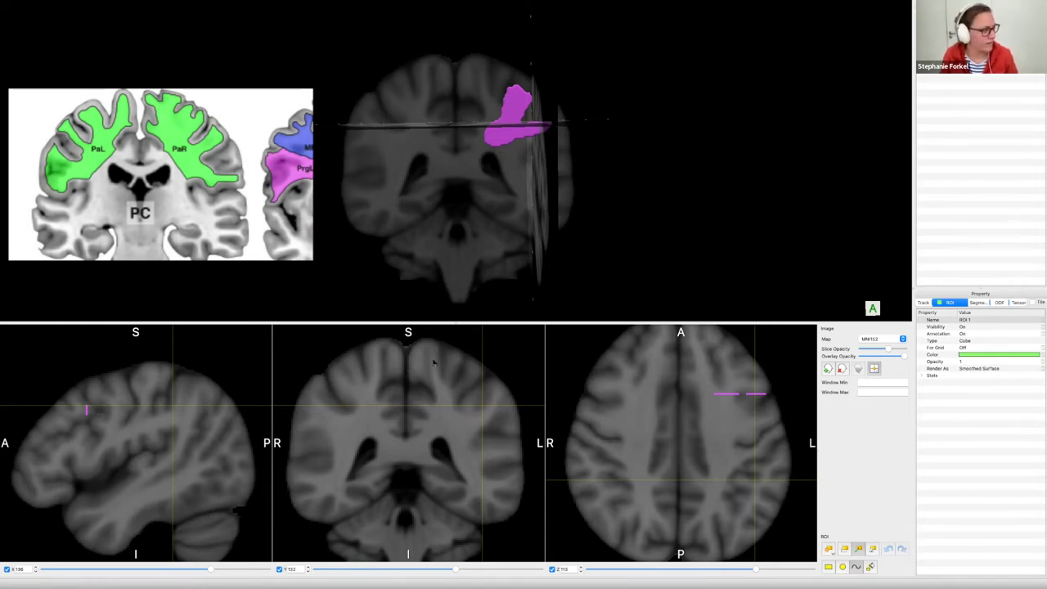
mouse_move(438, 357)
mouse_down()
mouse_move(421, 352)
mouse_move(414, 370)
mouse_move(436, 403)
mouse_move(409, 402)
mouse_move(429, 409)
mouse_move(413, 425)
mouse_move(514, 429)
mouse_move(518, 417)
mouse_move(497, 383)
mouse_move(456, 409)
mouse_move(475, 361)
mouse_move(459, 389)
mouse_move(459, 359)
mouse_move(444, 381)
mouse_move(439, 360)
mouse_up()
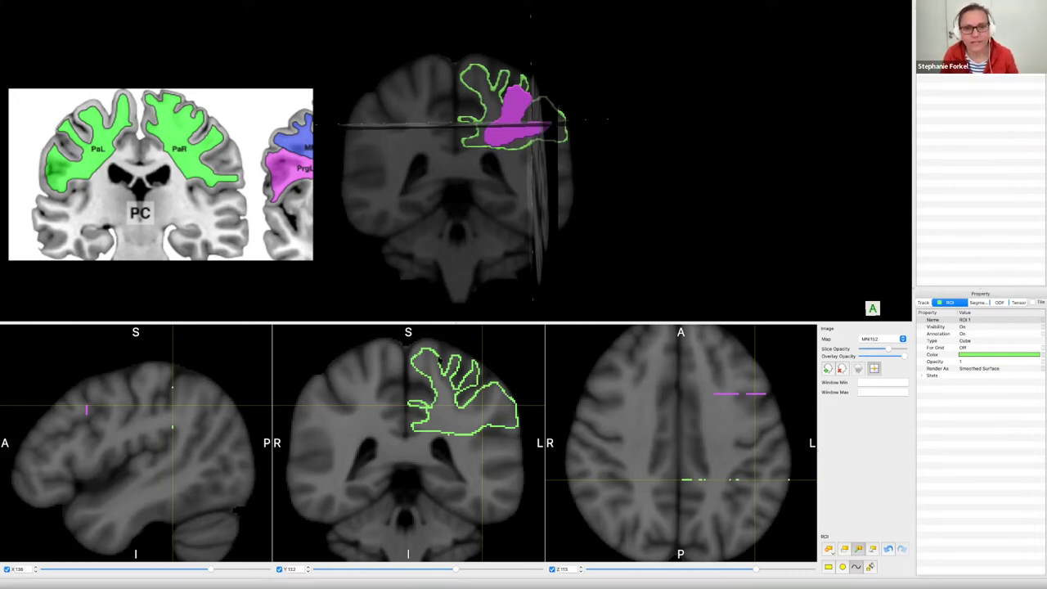
Fill the inside of the green parietal outline, including the separate gyrus pocket near its upper edge.
click(871, 566)
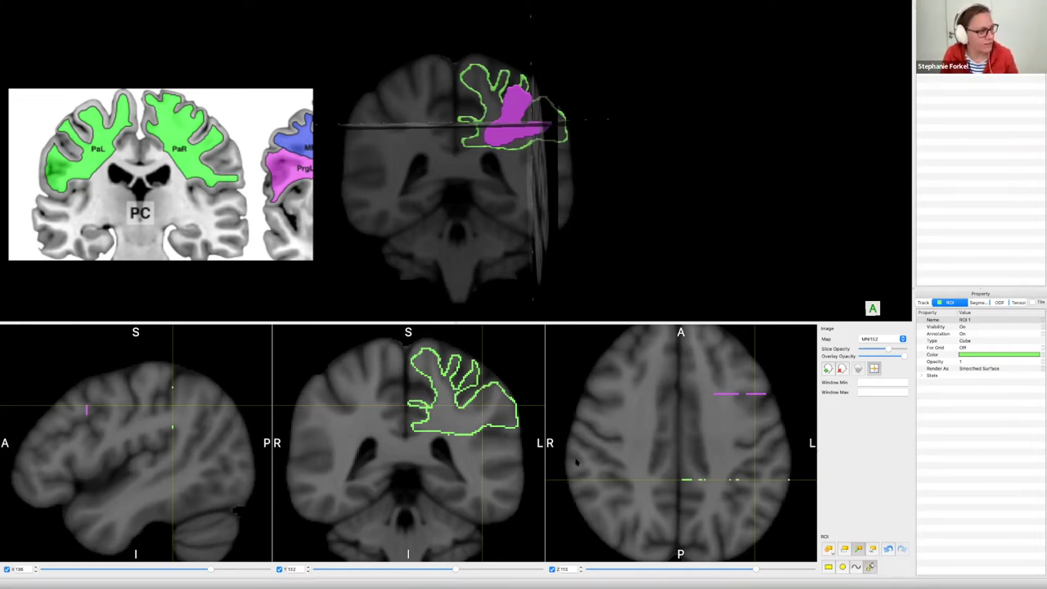
click(434, 419)
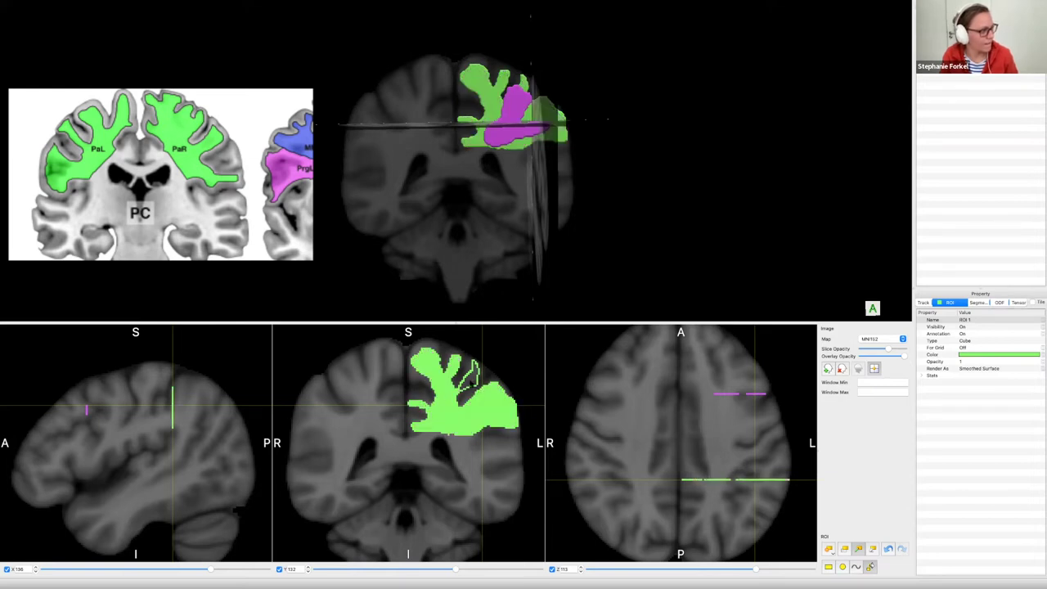
click(472, 381)
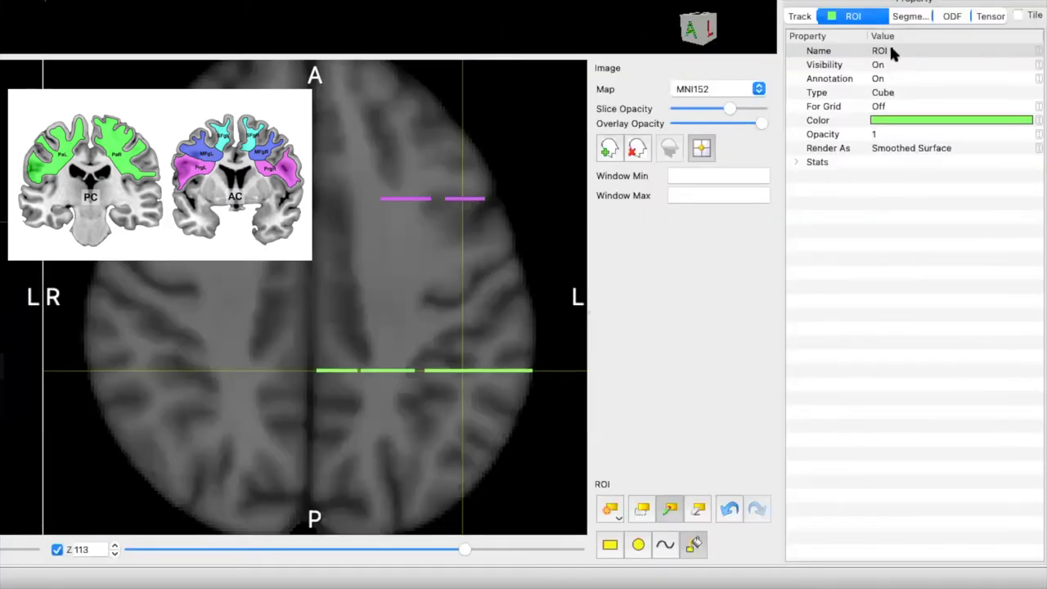
Rename the green ROI as Parietal.
click(968, 320)
click(891, 50)
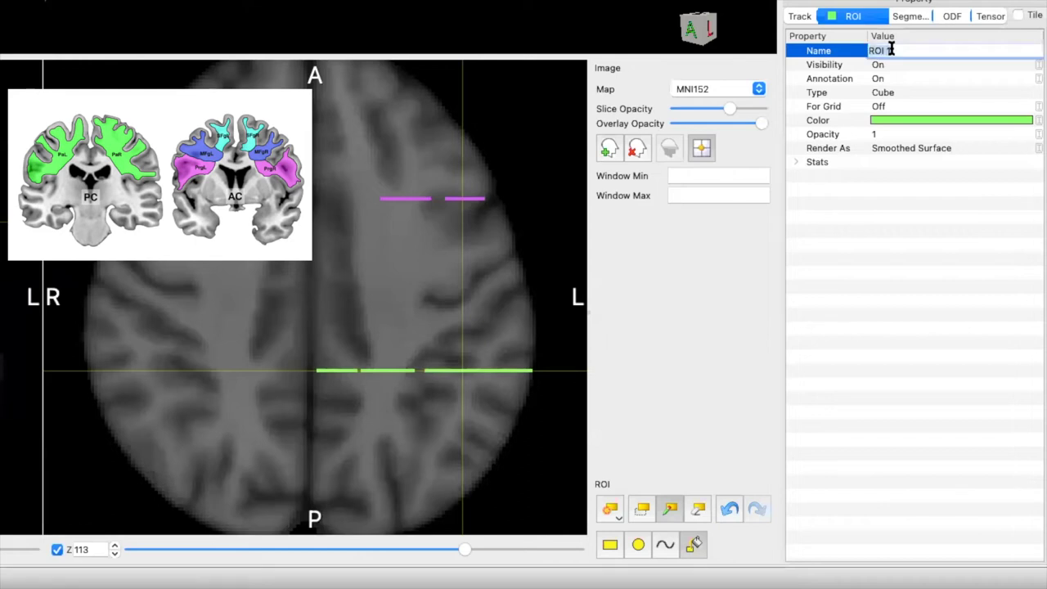
text(Parietal)
key(Return)
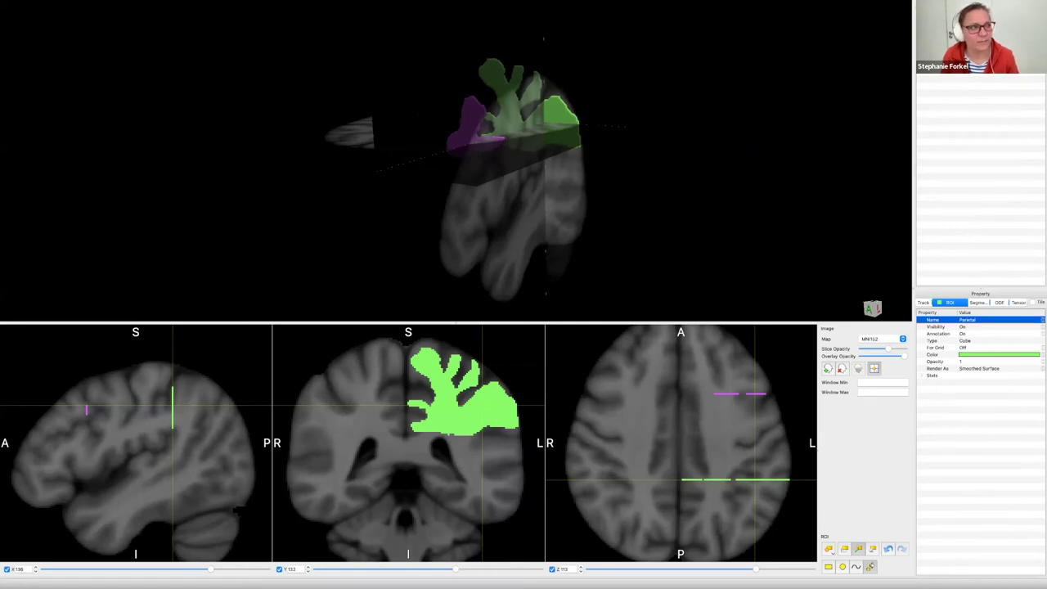
click(970, 236)
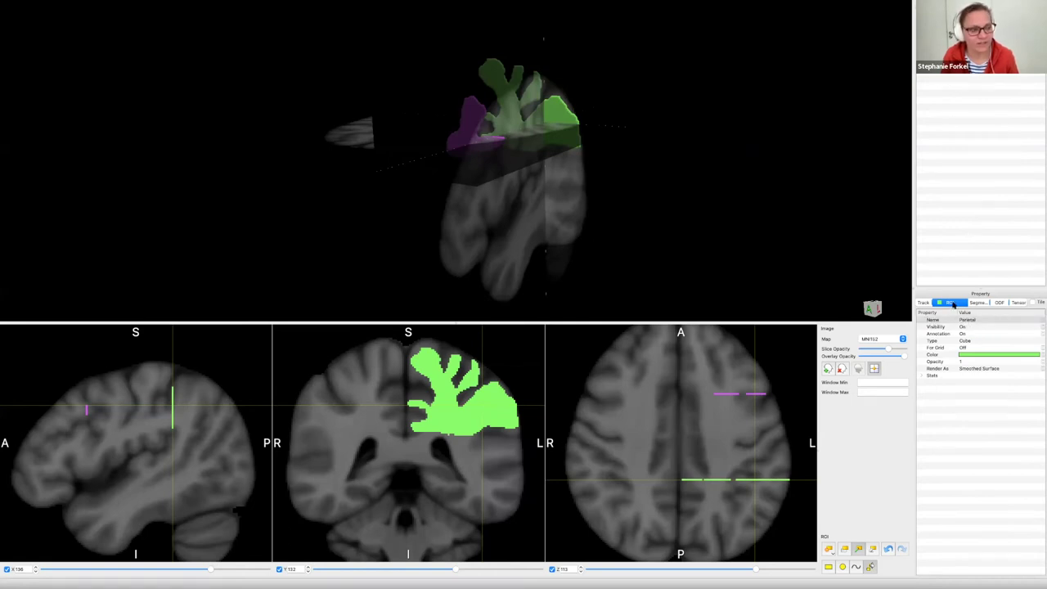
double_click(975, 320)
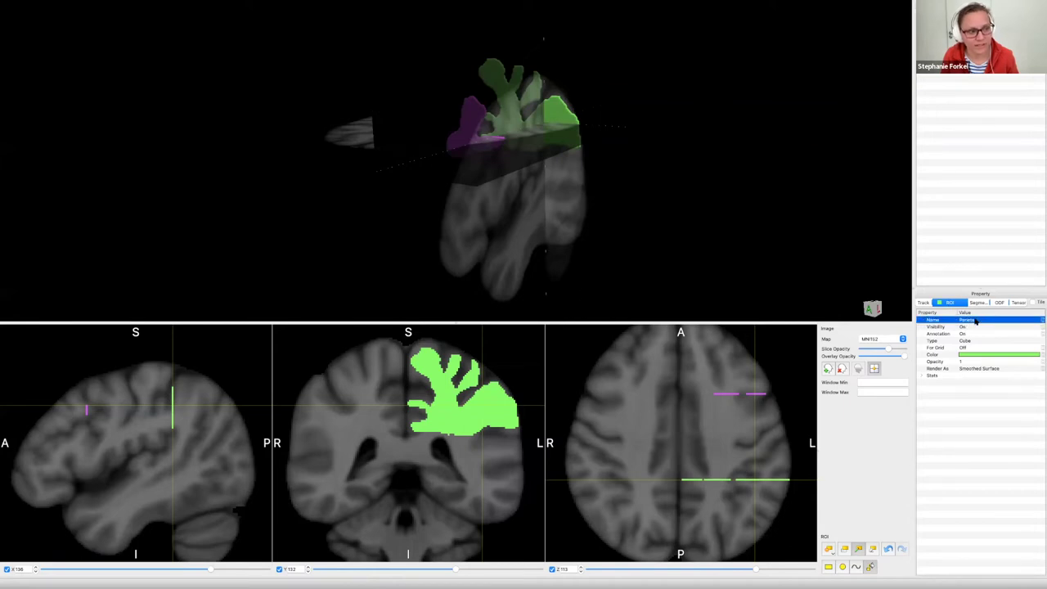
key(Return)
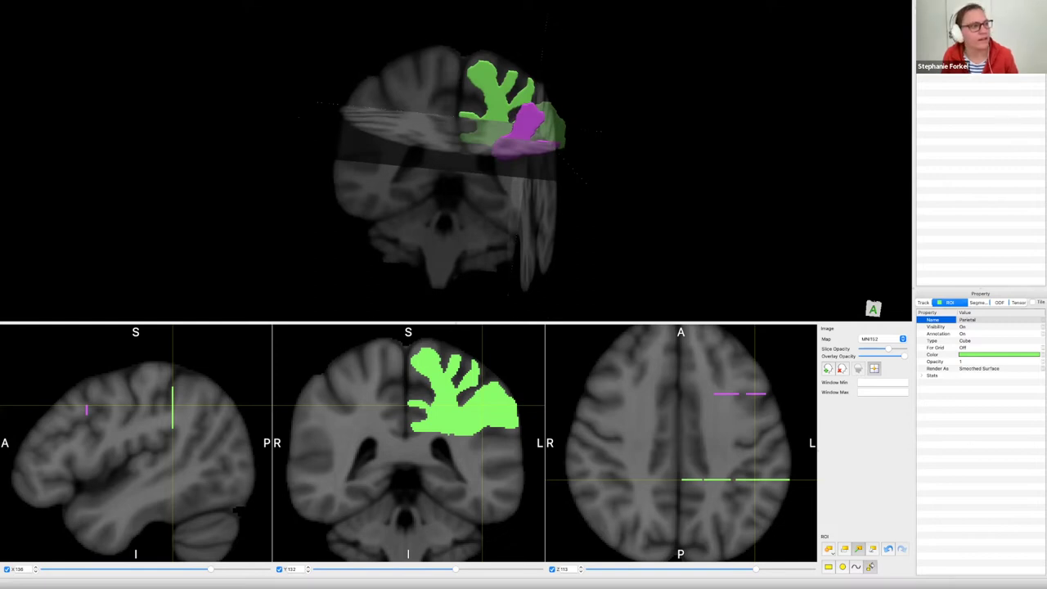
Select the magenta Frontal ROI and create a new track group from it.
key(Down)
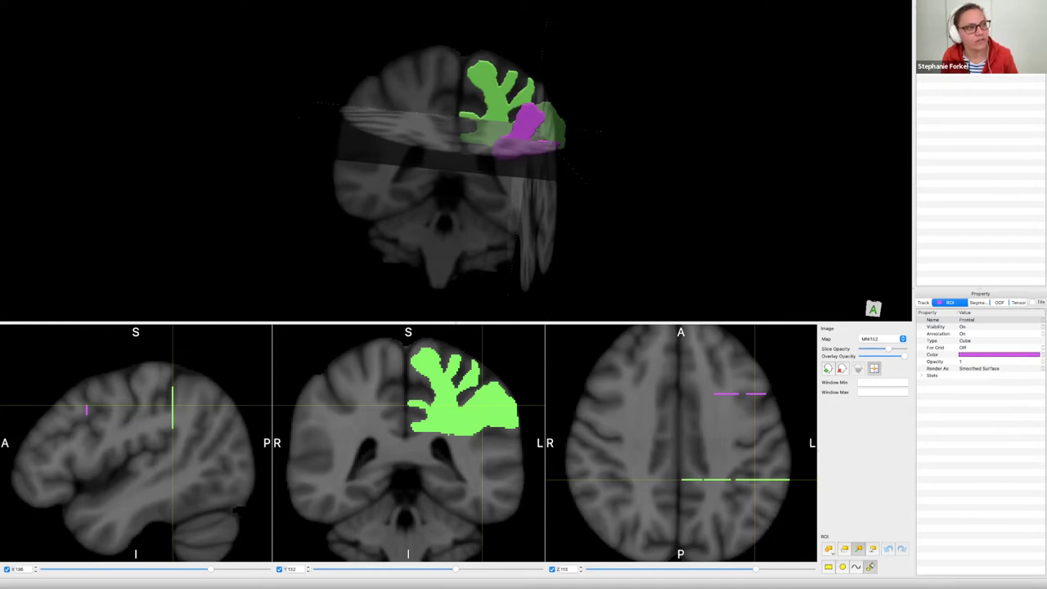
right_click(964, 73)
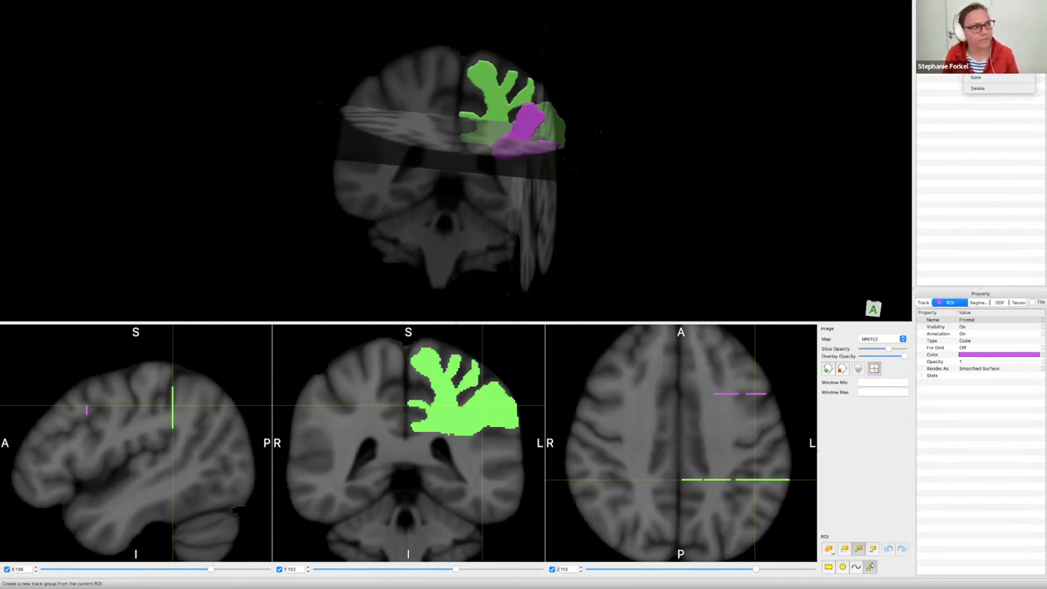
click(870, 565)
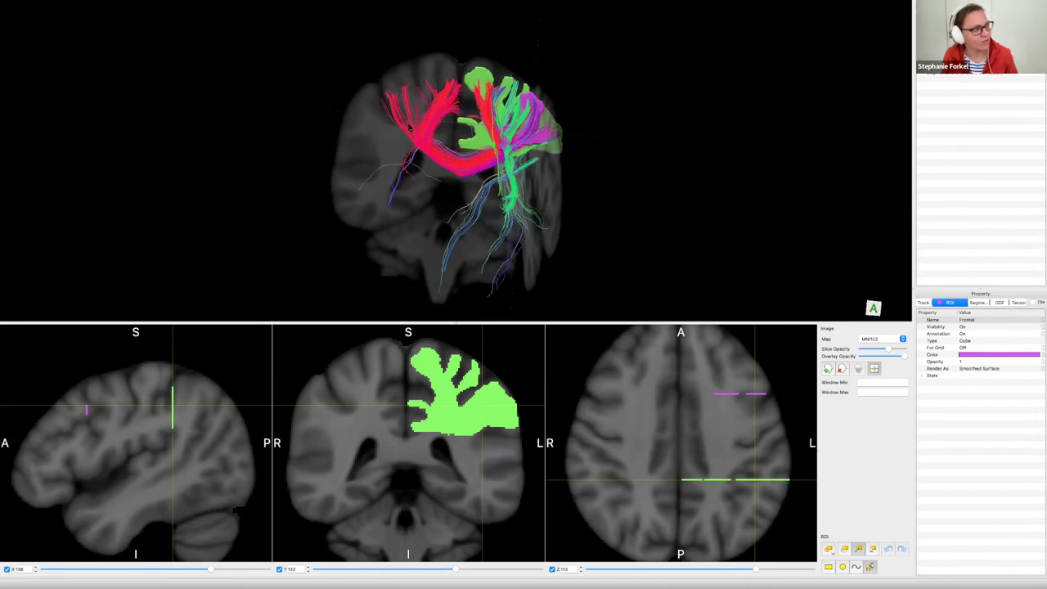
Add the existing Parietal ROI to the frontal track group as a second ROI filter.
drag(528, 153, 442, 120)
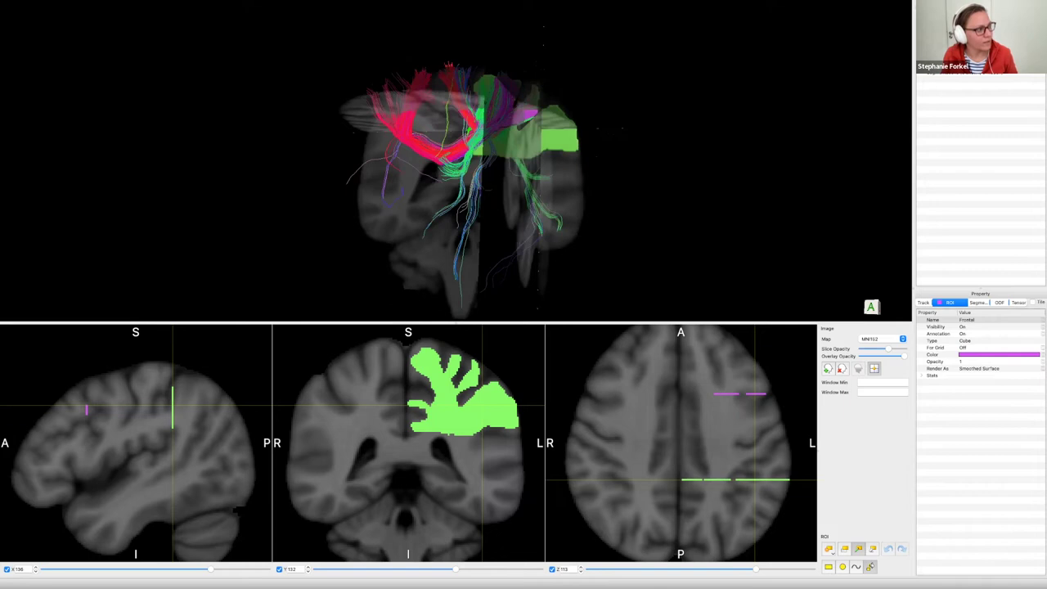
drag(566, 140, 403, 137)
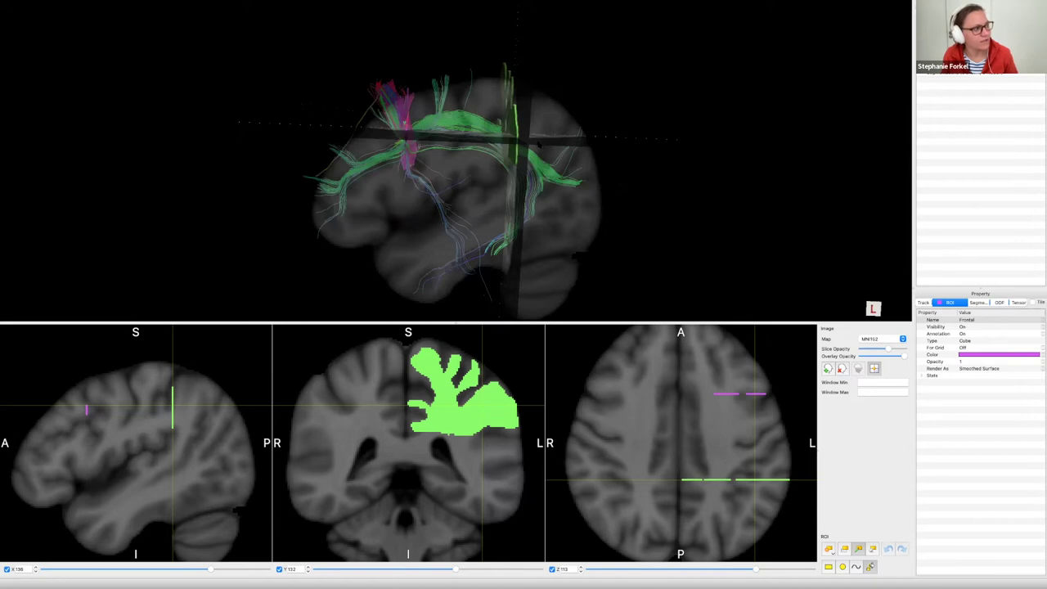
drag(540, 146, 496, 141)
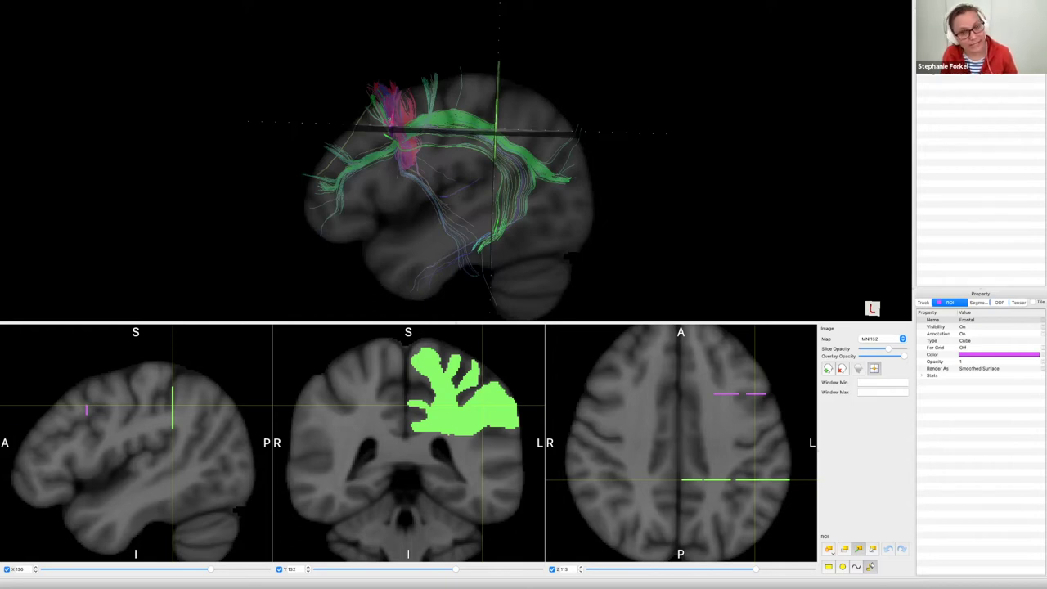
click(922, 302)
right_click(955, 65)
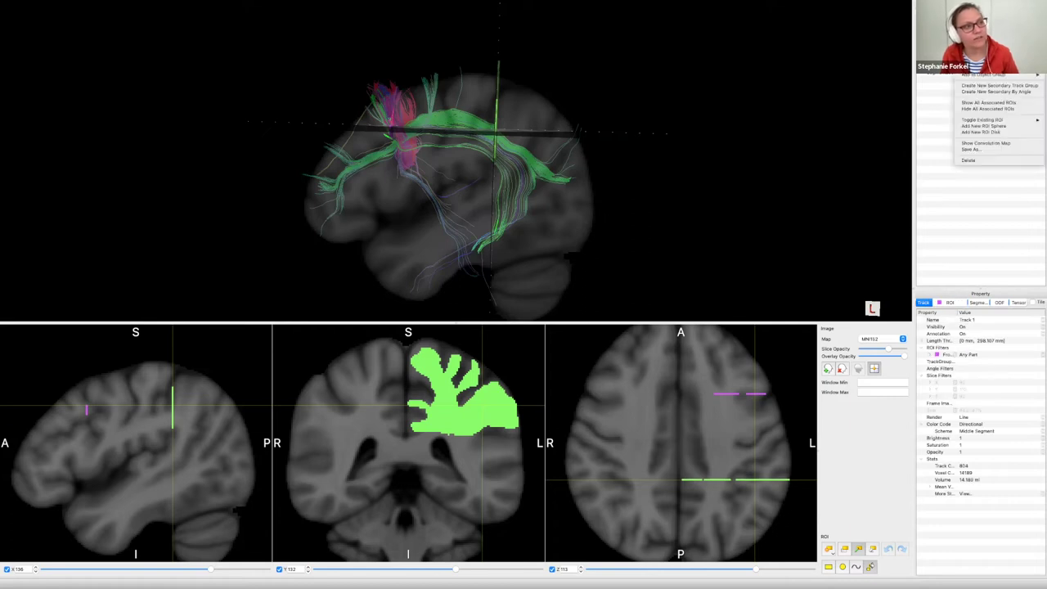
mouse_move(1015, 120)
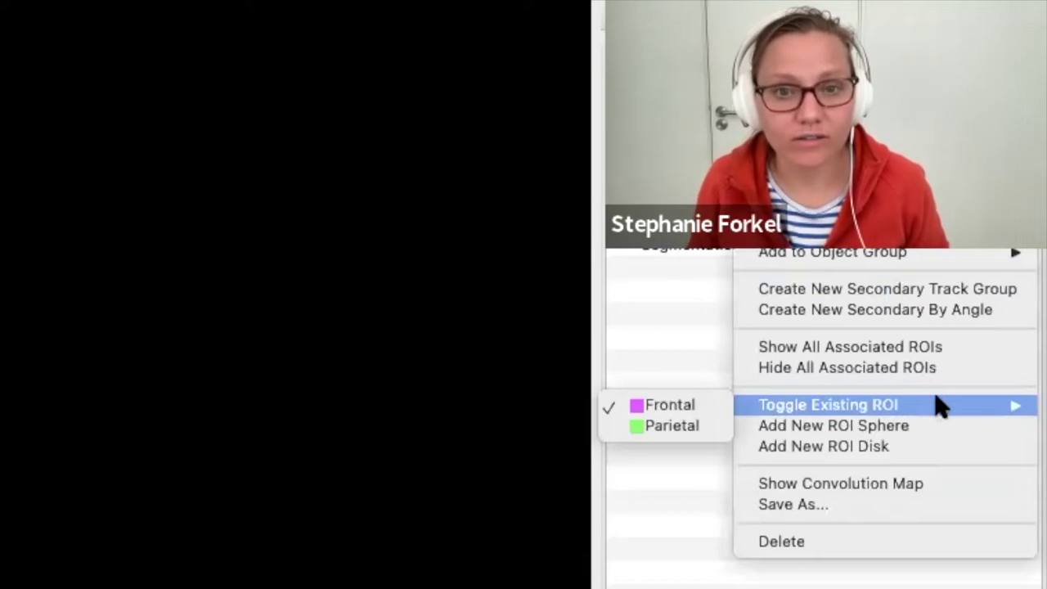
click(708, 428)
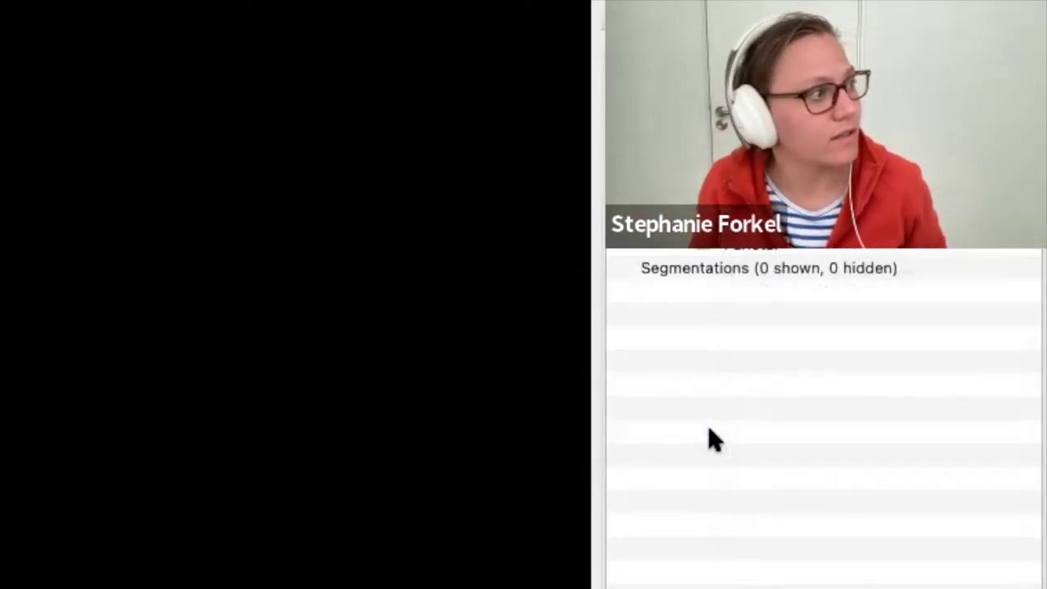
Lower the axial slice to Z 79, beneath the arching part of the dissected tracts.
mouse_move(506, 171)
mouse_down()
mouse_move(716, 175)
mouse_move(513, 171)
mouse_up()
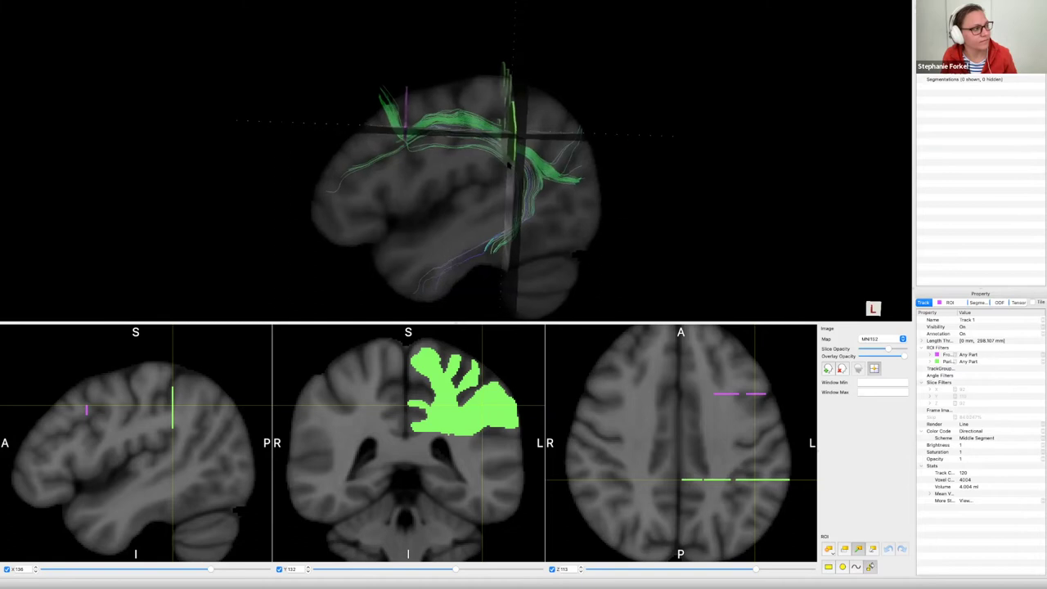
drag(515, 172, 466, 170)
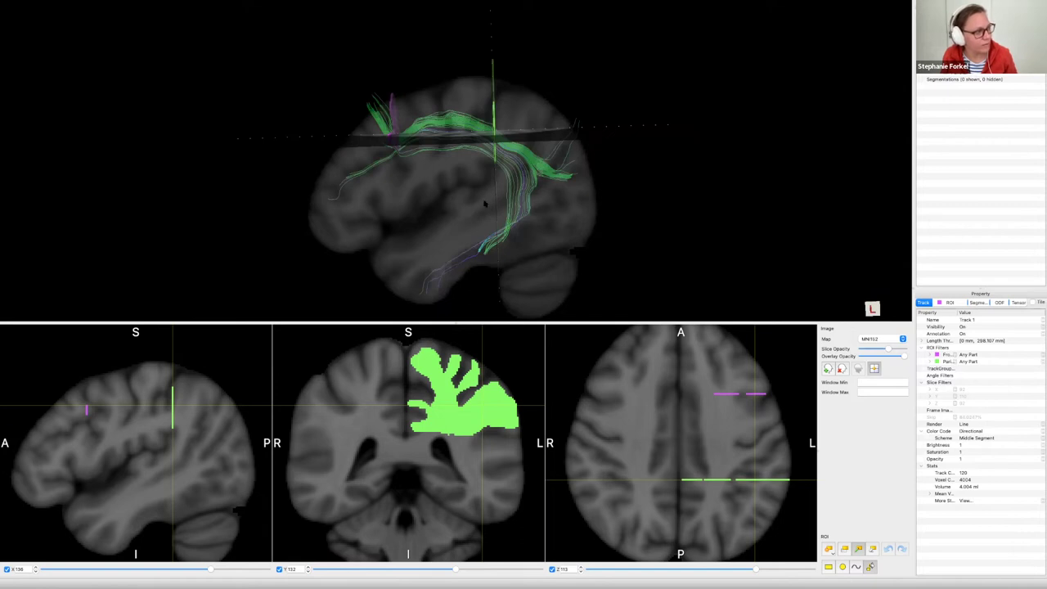
drag(484, 204, 500, 206)
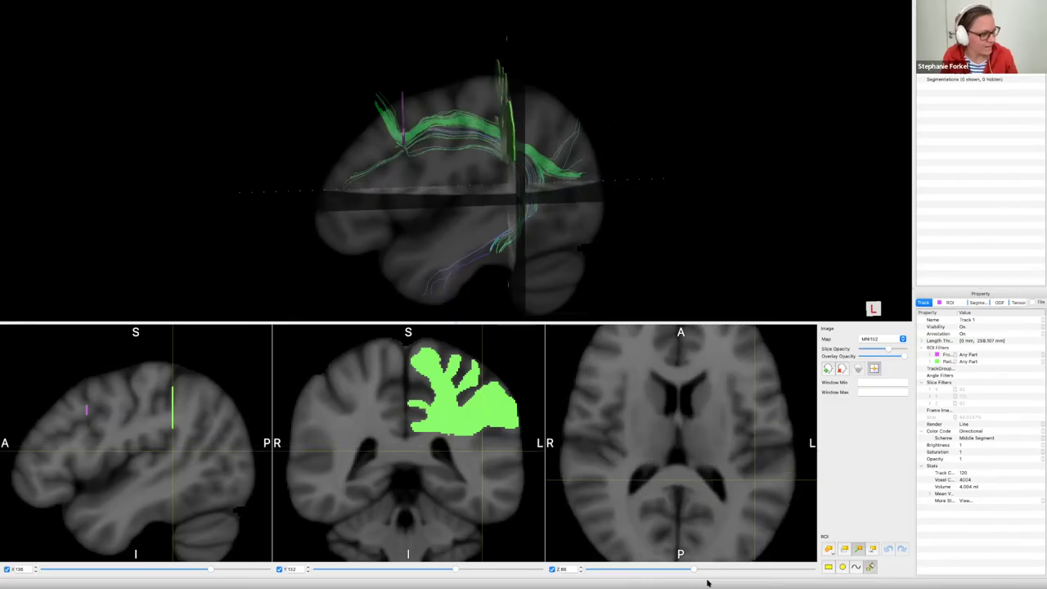
drag(694, 568, 685, 570)
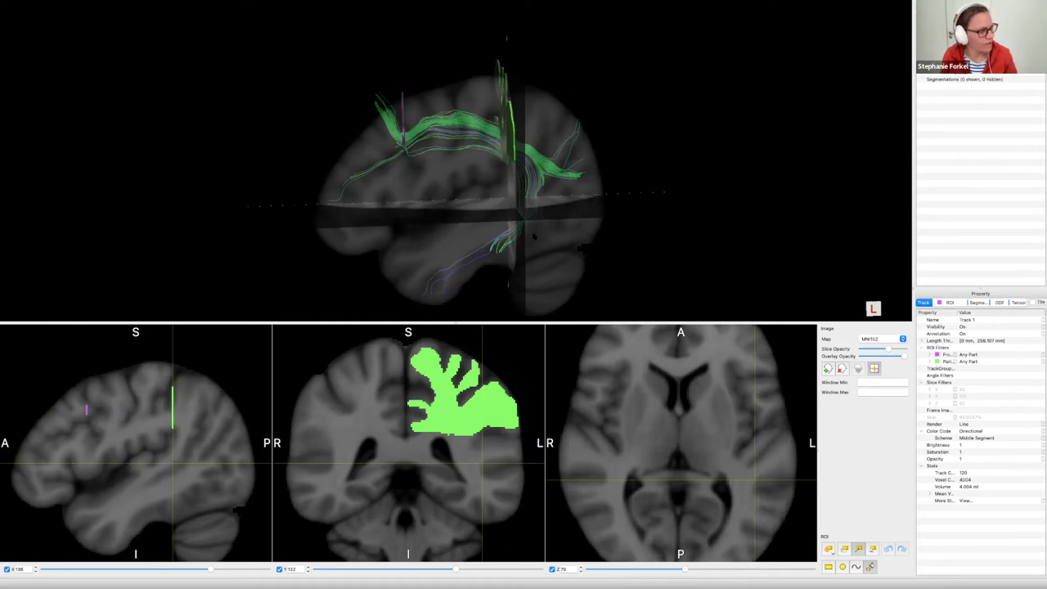
drag(586, 219, 565, 189)
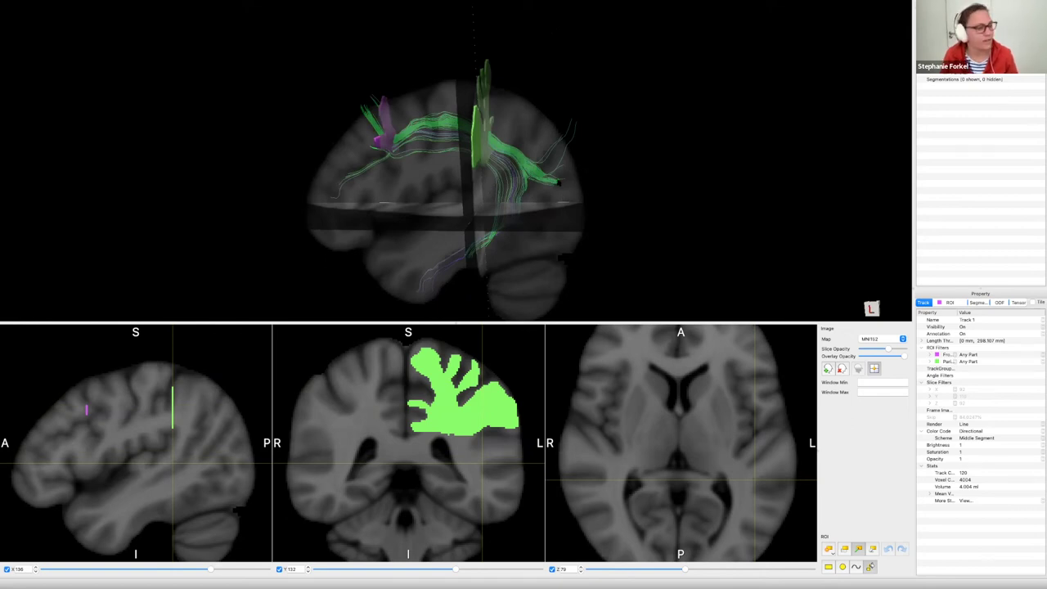
Create a third hand-drawn ROI and draw a filled rectangle over the left posterior quadrant of the axial slice.
click(829, 548)
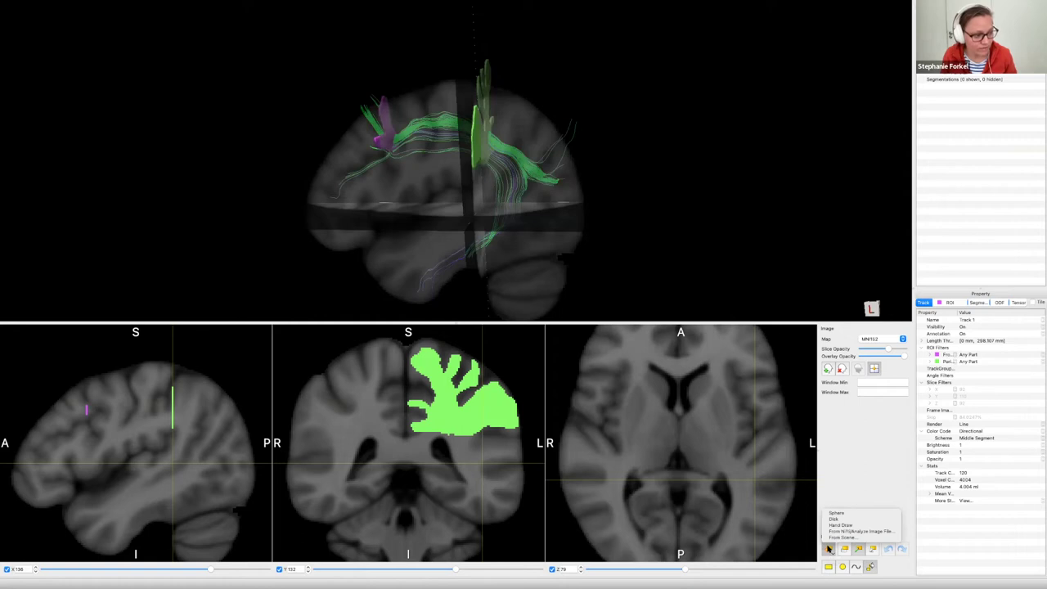
click(872, 524)
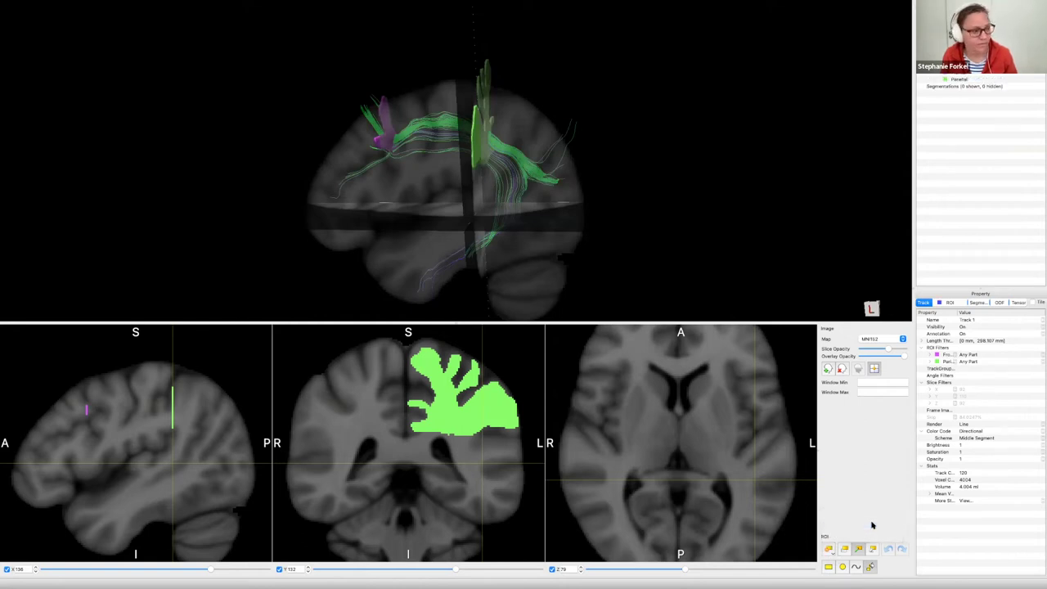
click(829, 568)
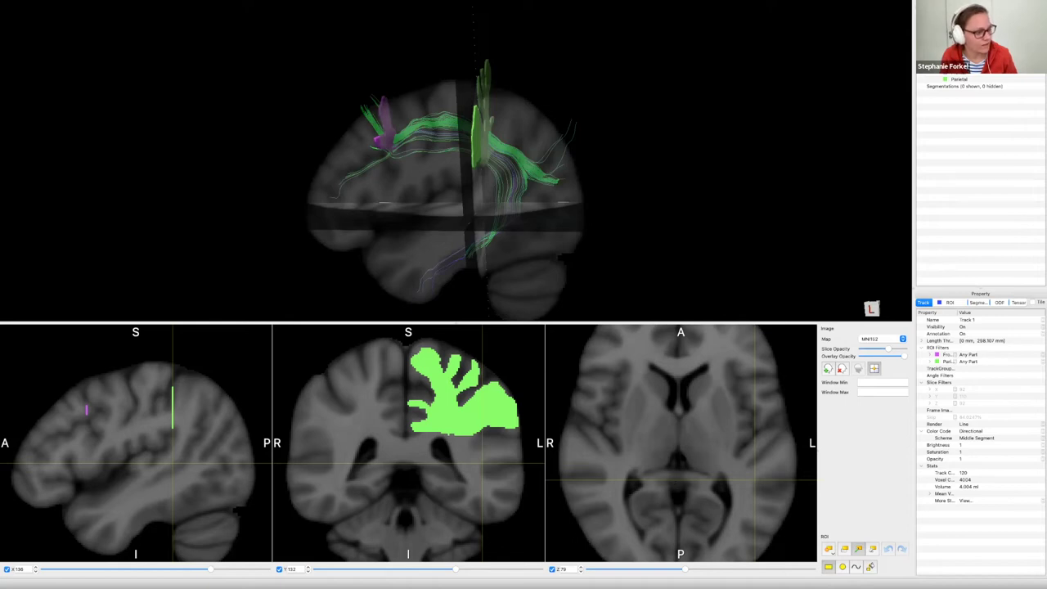
drag(685, 449, 801, 555)
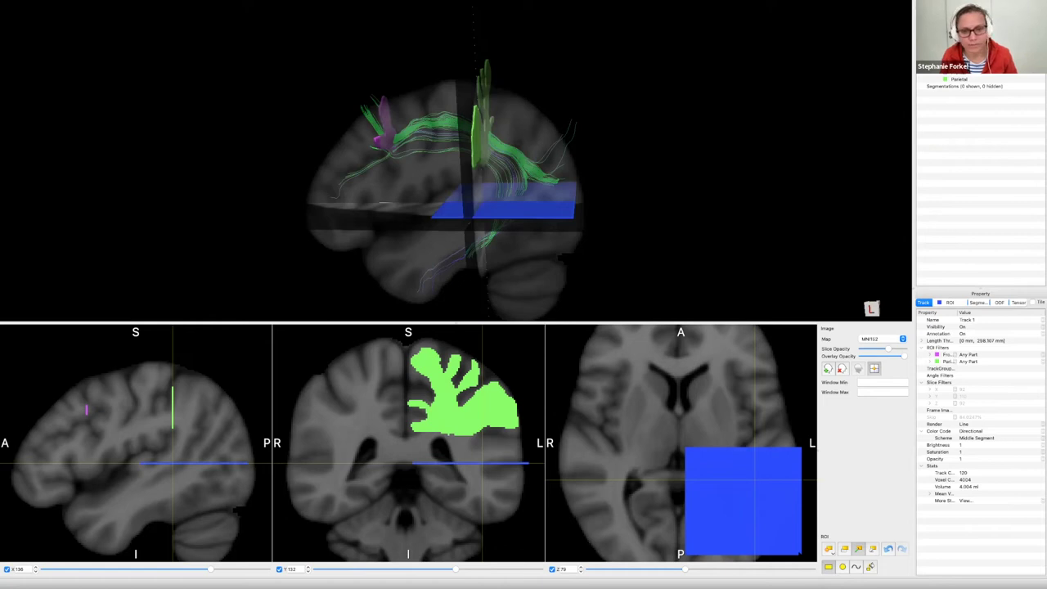
Check in 3D how the blue rectangle crosses the descending tracts and open the ROI's properties.
drag(540, 279, 555, 256)
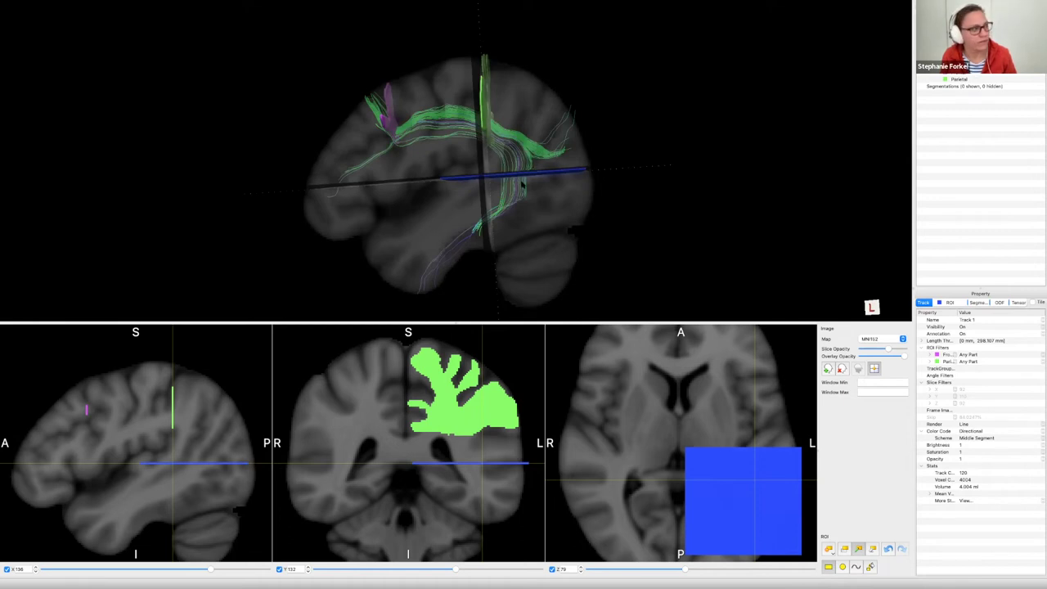
drag(525, 182, 401, 175)
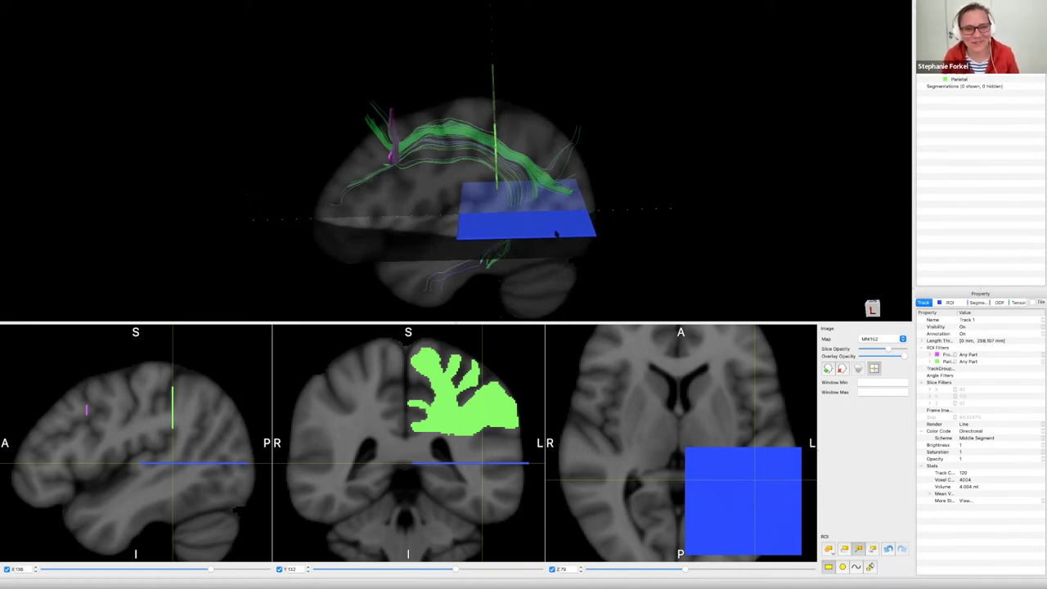
drag(569, 219, 553, 187)
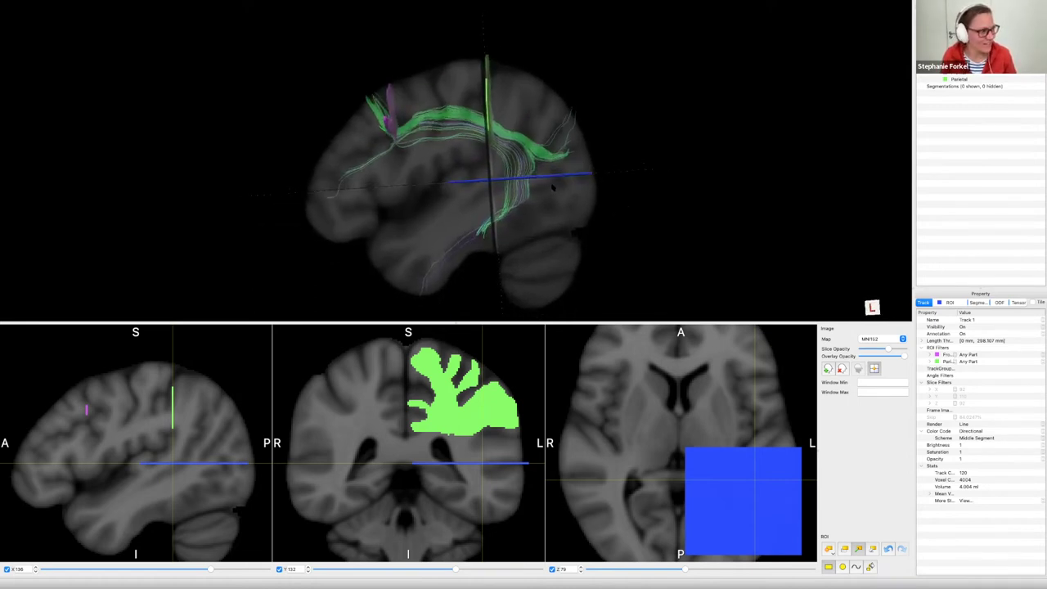
click(949, 302)
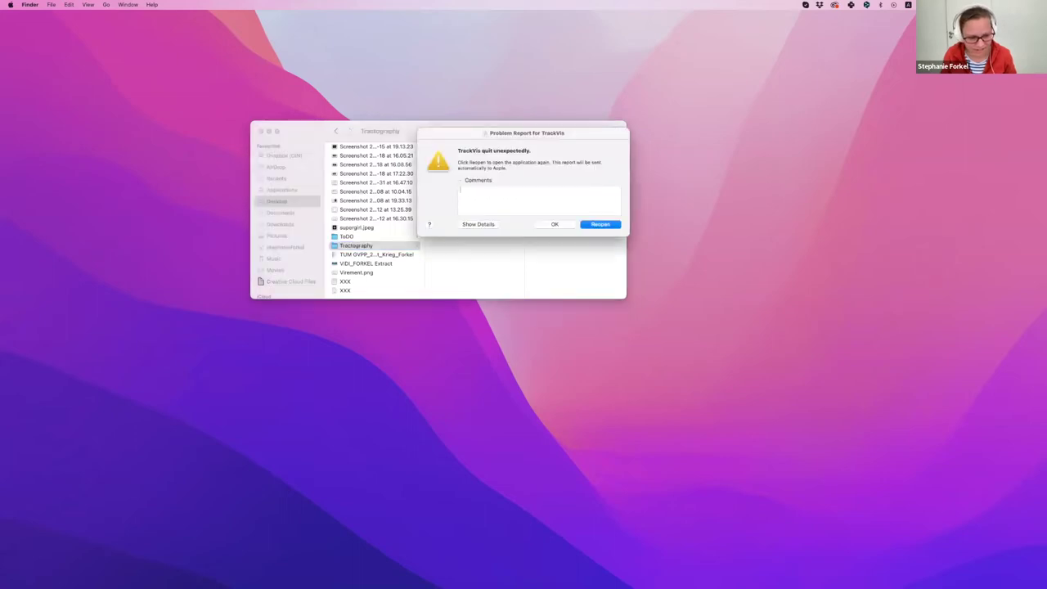
Relaunch TrackVis and try to open Tutorial.scene from the Tractography Data folder in Finder.
click(602, 225)
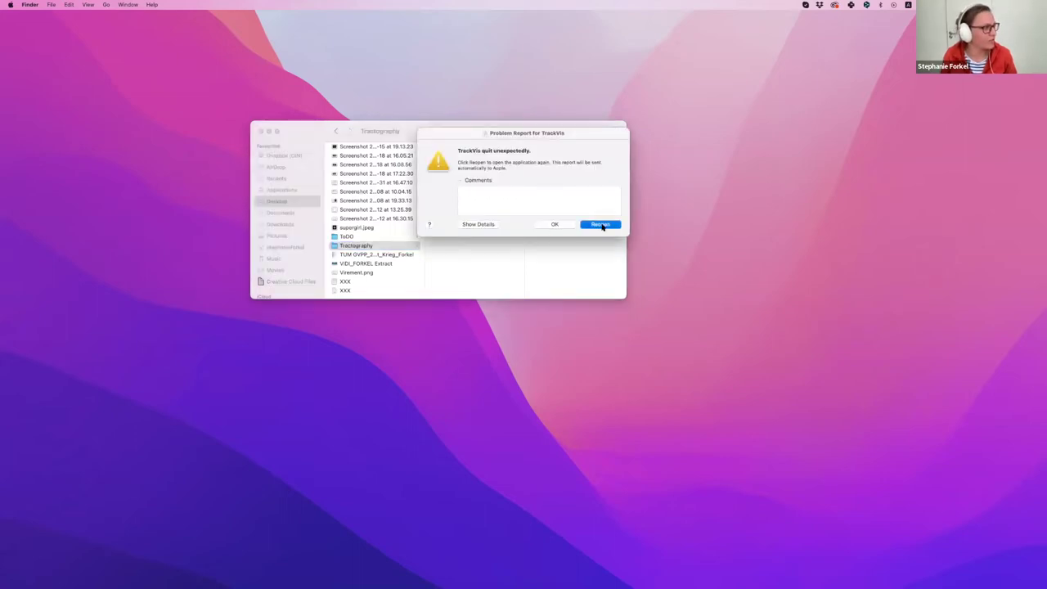
click(437, 148)
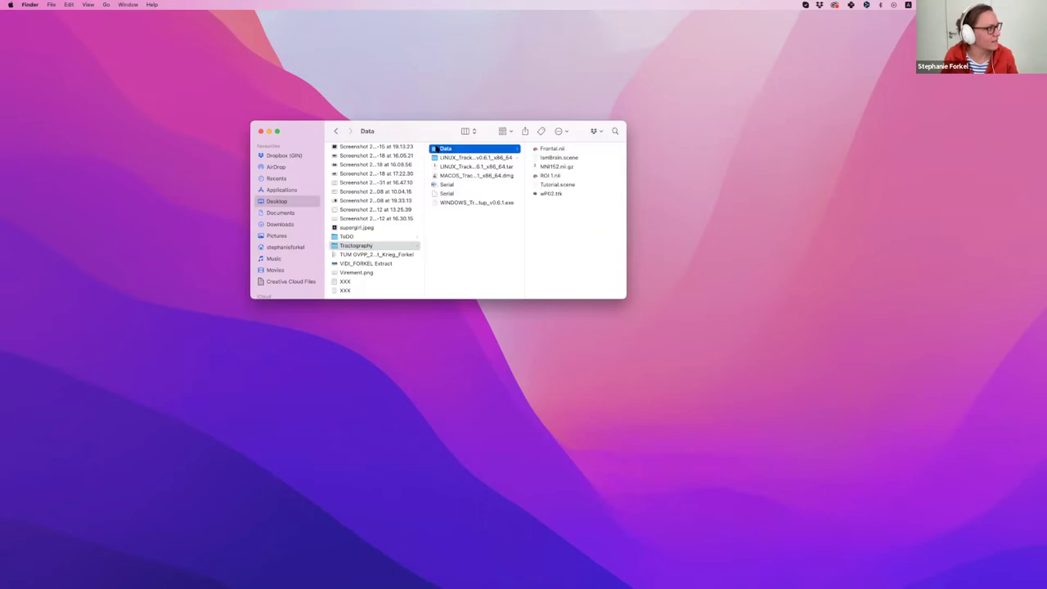
click(552, 186)
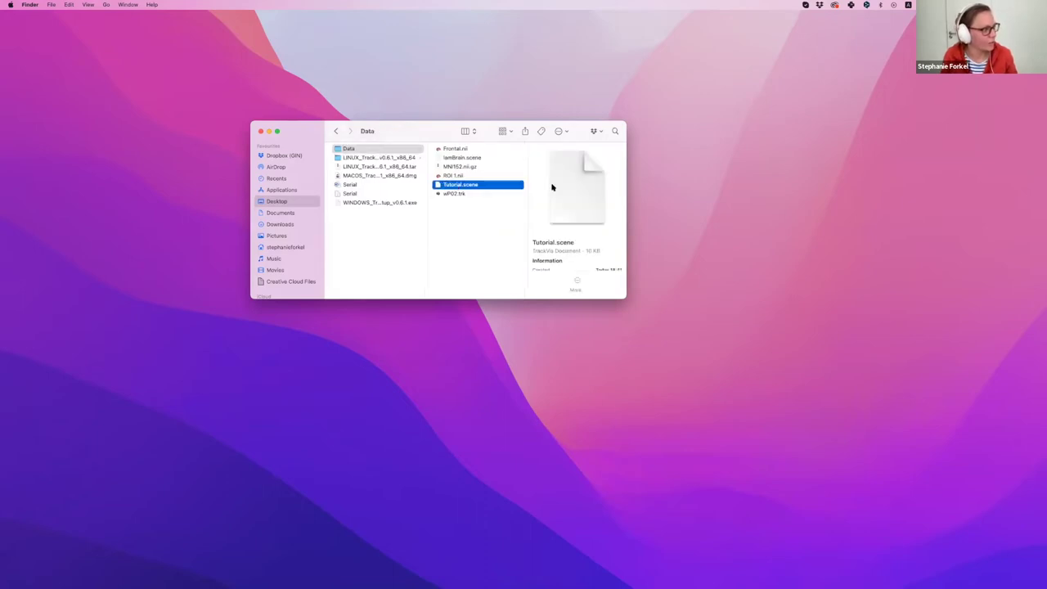
double_click(552, 188)
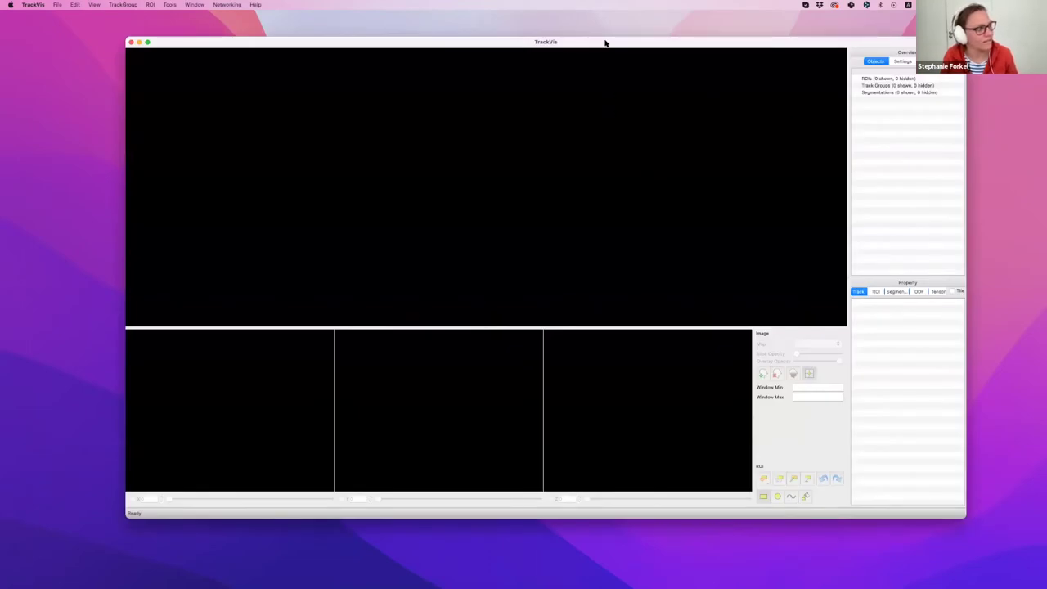
Rearrange the Finder and TrackVis windows and try again to open Tutorial.scene from the Data folder.
drag(604, 41, 542, 23)
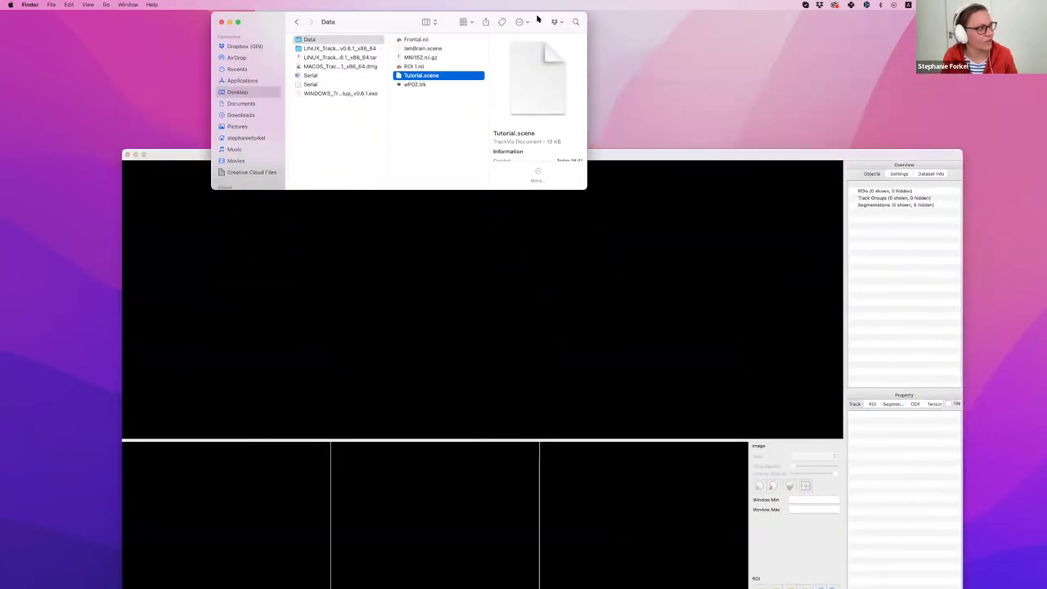
double_click(420, 76)
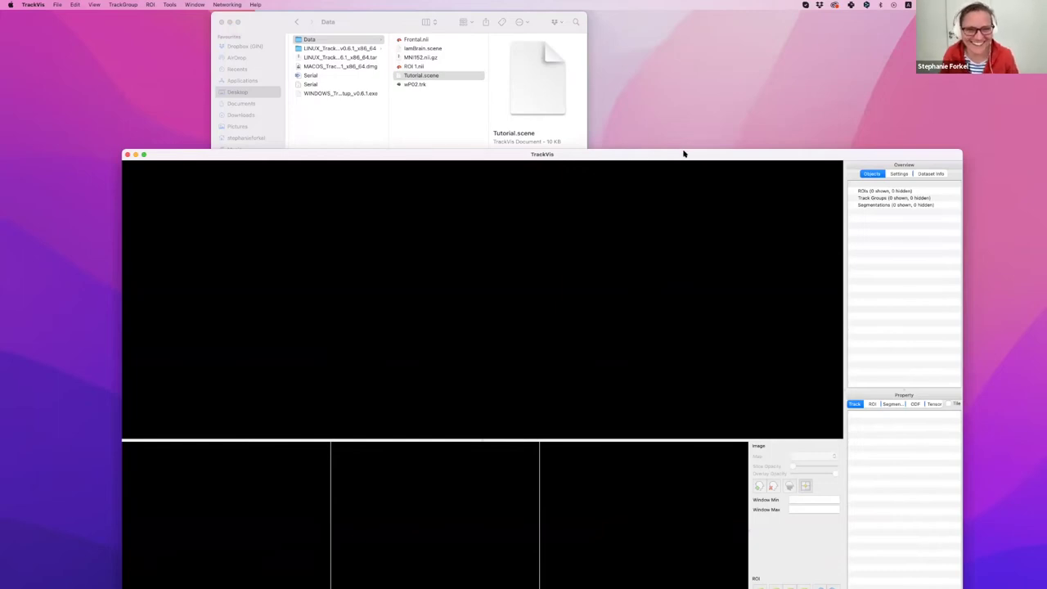
drag(685, 154, 684, 41)
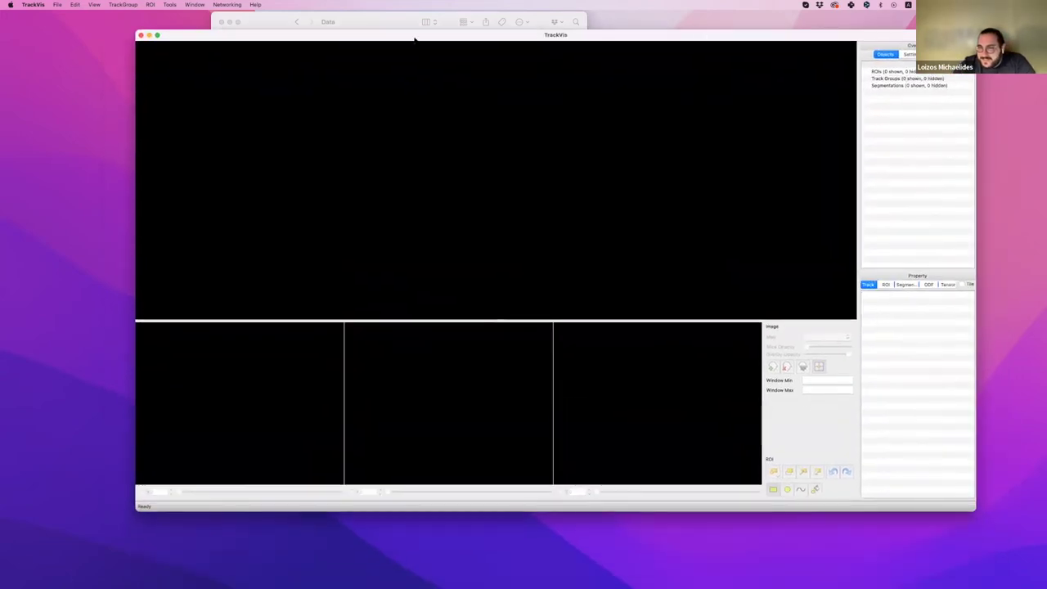
Open Tutorial.scene from the recent files and allow TrackVis to access the Desktop folder.
click(57, 4)
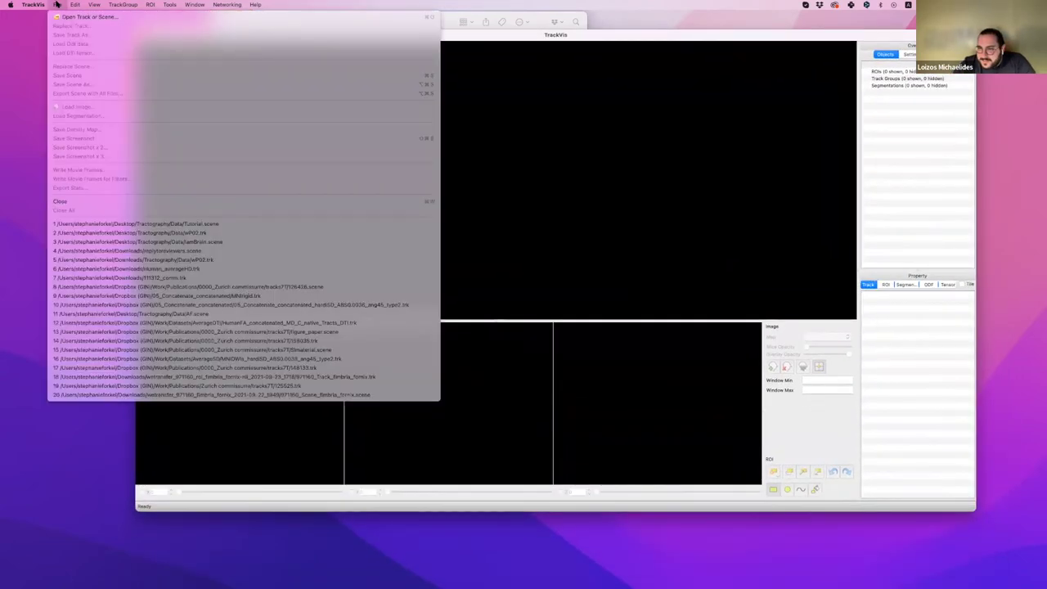
click(176, 225)
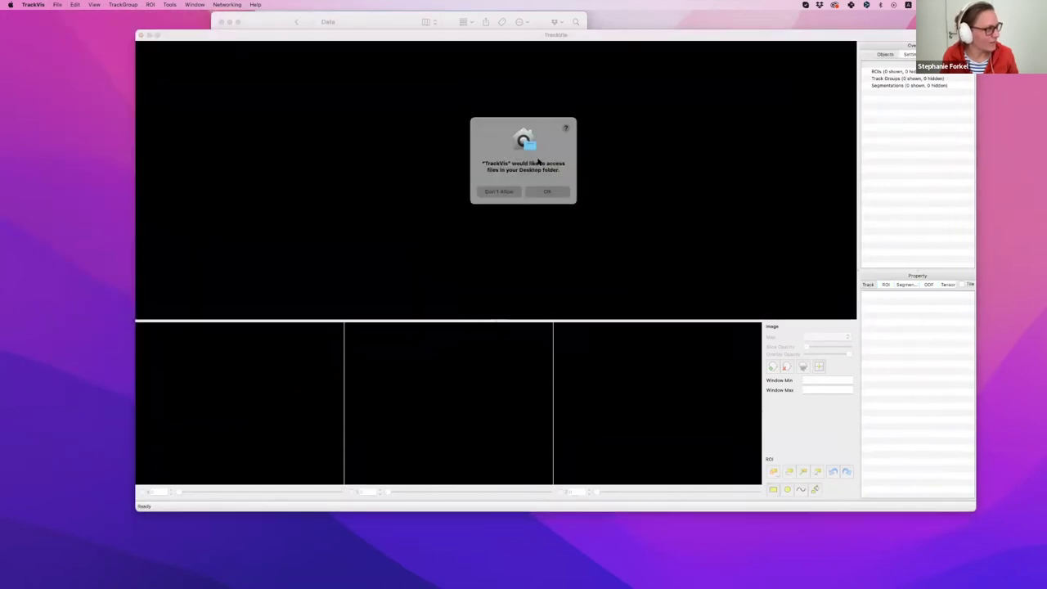
click(563, 191)
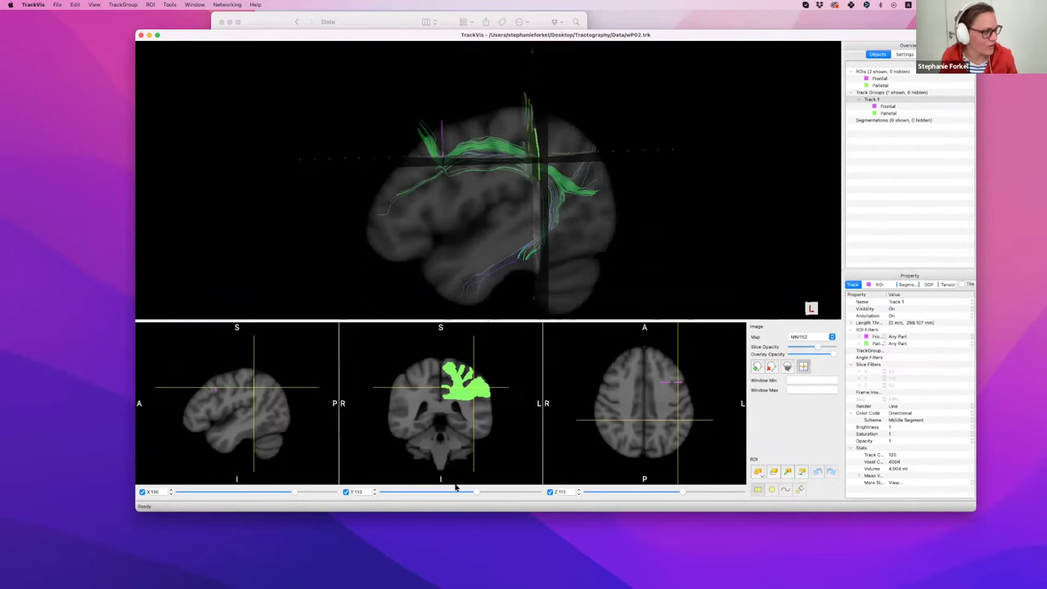
Create a hand-drawn ROI and draw a filled rectangle over the left posterior quadrant on axial slice Z 78, below the parietal ROI.
drag(685, 492, 651, 501)
click(760, 473)
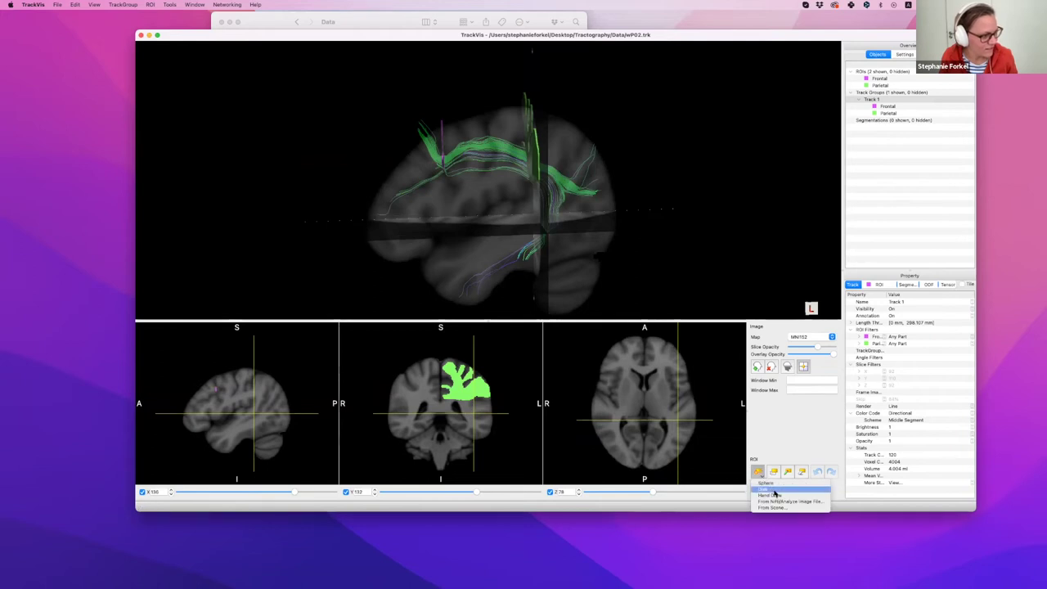
click(761, 489)
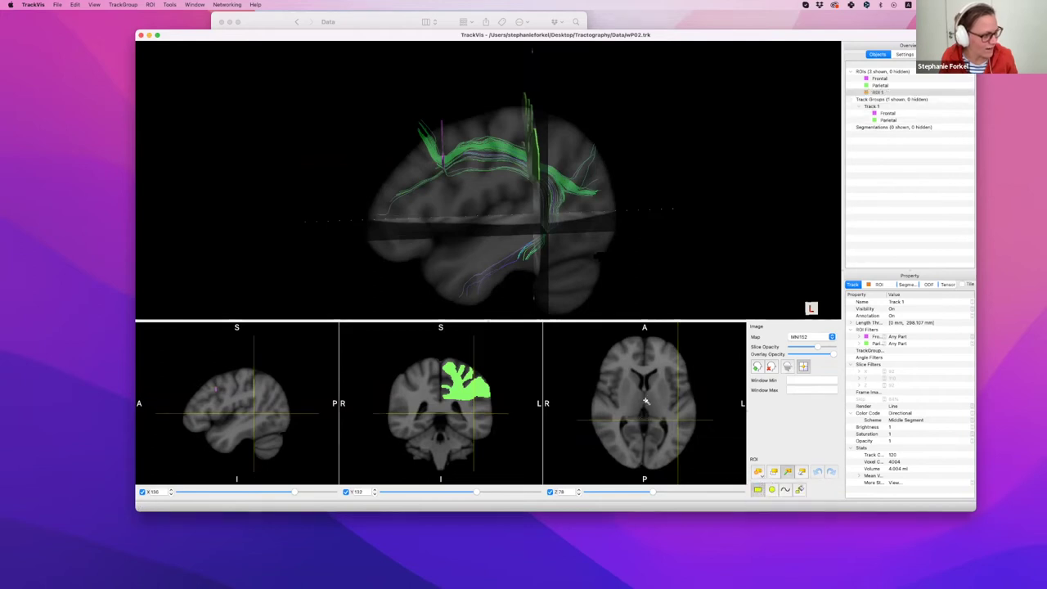
drag(646, 401, 705, 476)
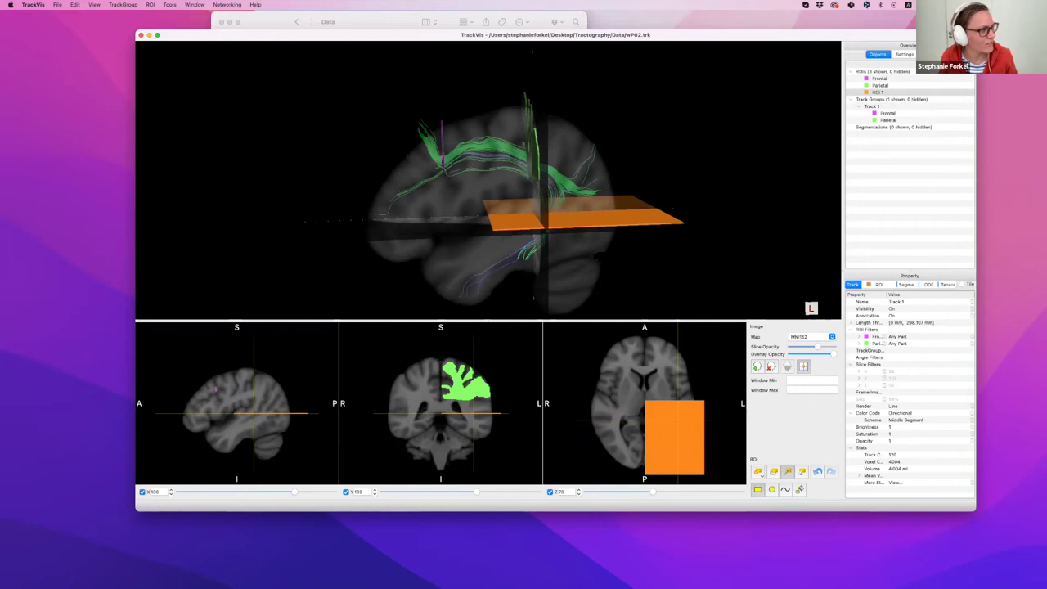
drag(593, 261, 592, 233)
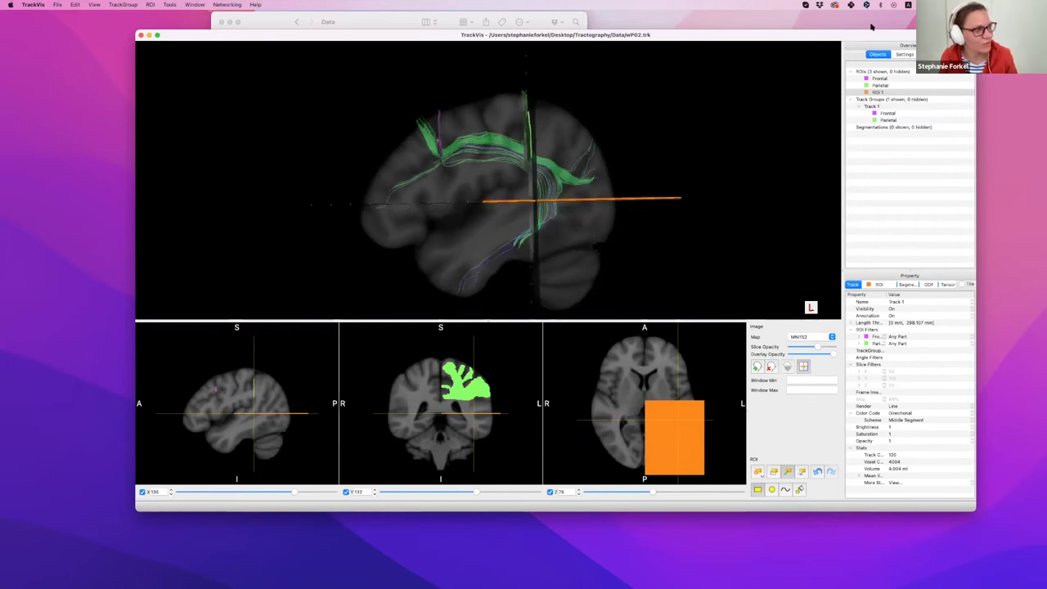
Rename the new orange ROI as NOT.
click(883, 285)
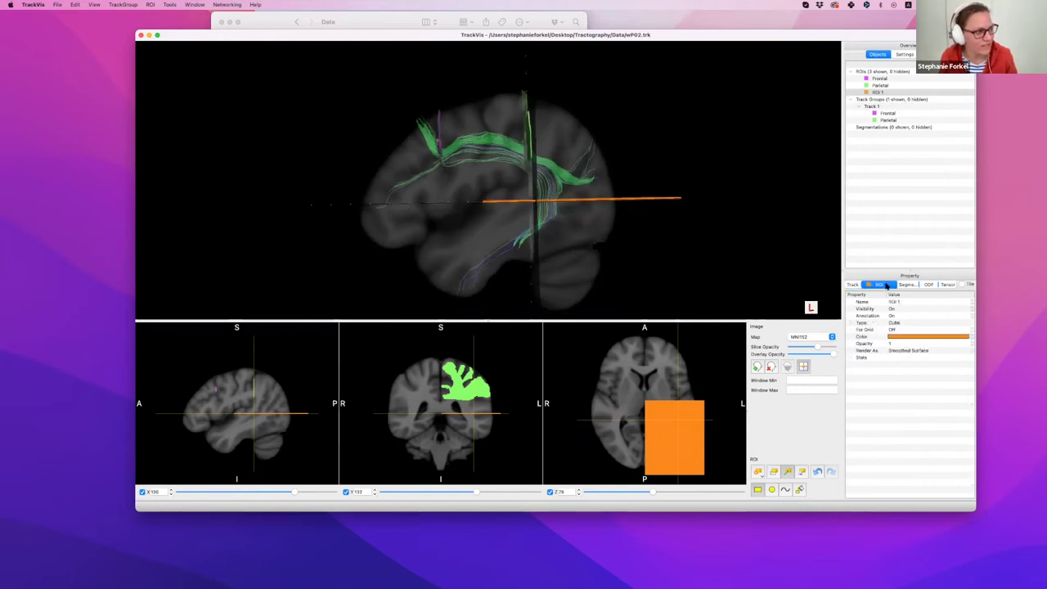
double_click(914, 302)
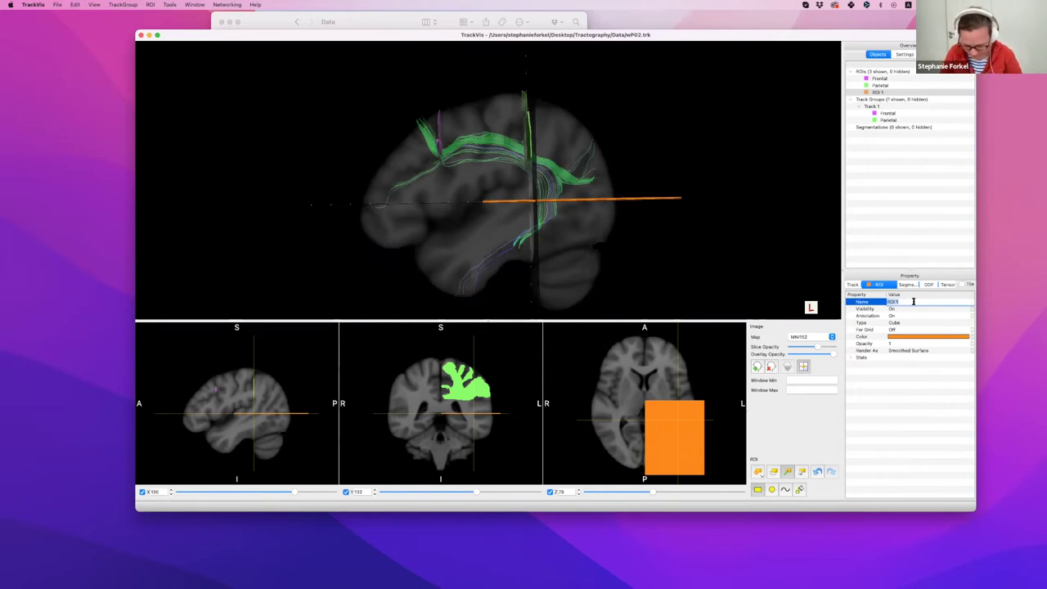
text(NOT)
key(Return)
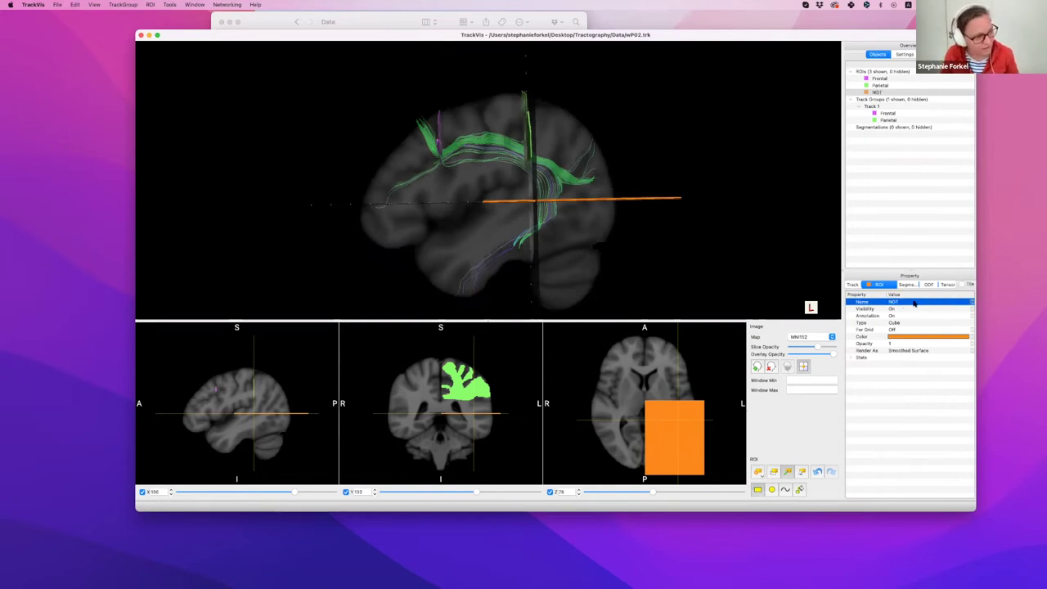
Save the scene with all unsaved hand-drawn ROIs, overwriting Tutorial.scene in the Data folder.
key(super+s)
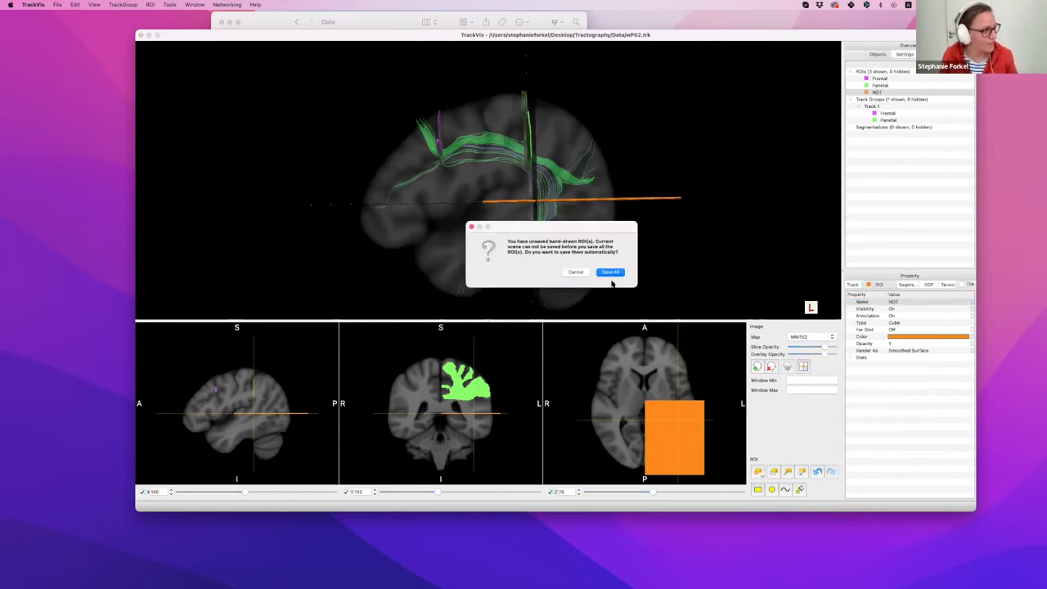
click(609, 272)
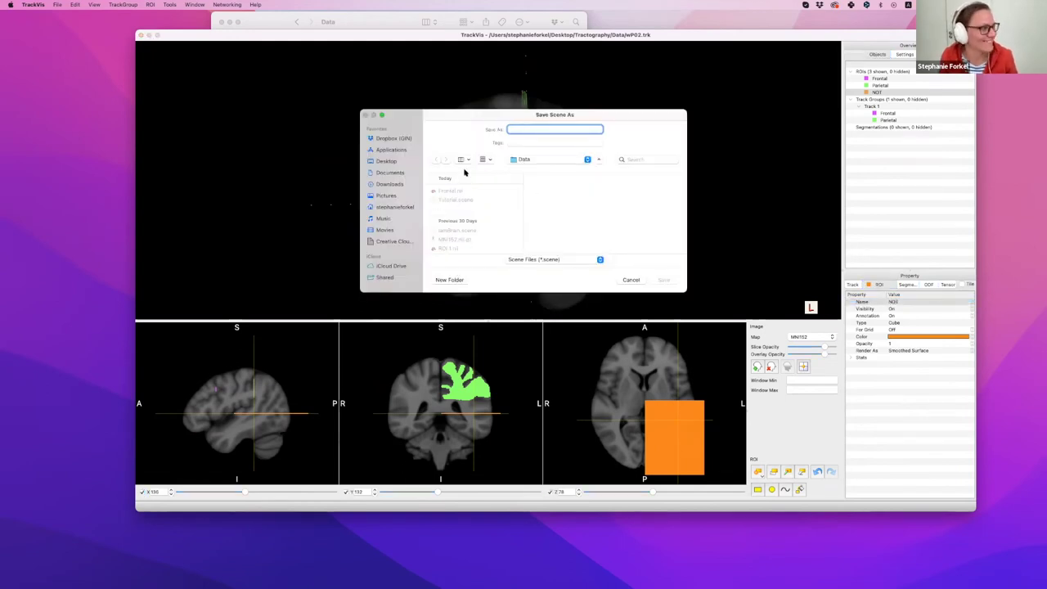
click(455, 200)
key(Return)
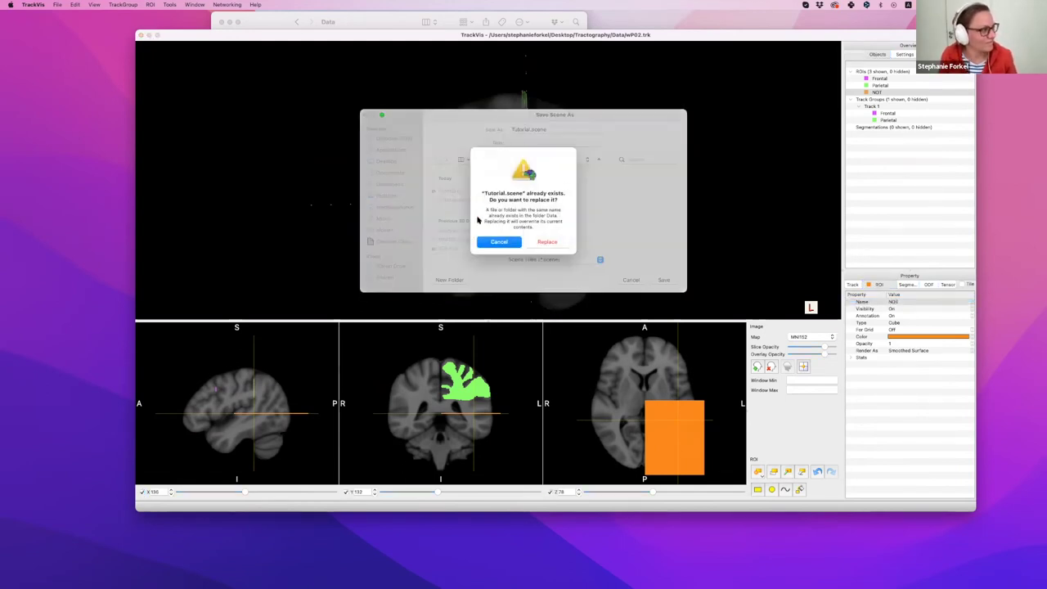
click(546, 242)
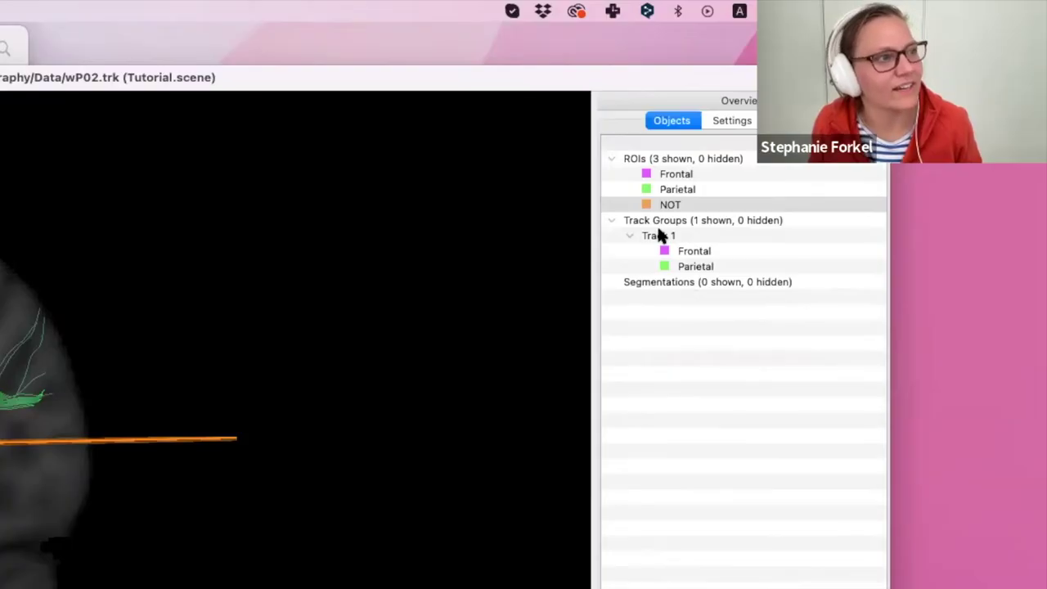
Add the existing NOT ROI to the filters of the Track 1 group.
click(873, 106)
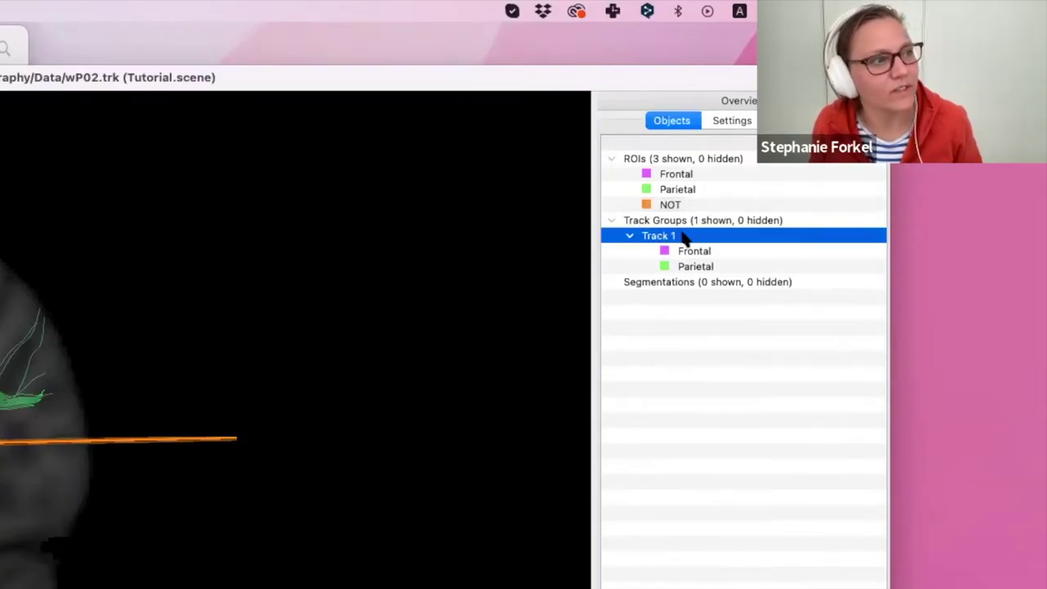
right_click(685, 237)
mouse_move(771, 371)
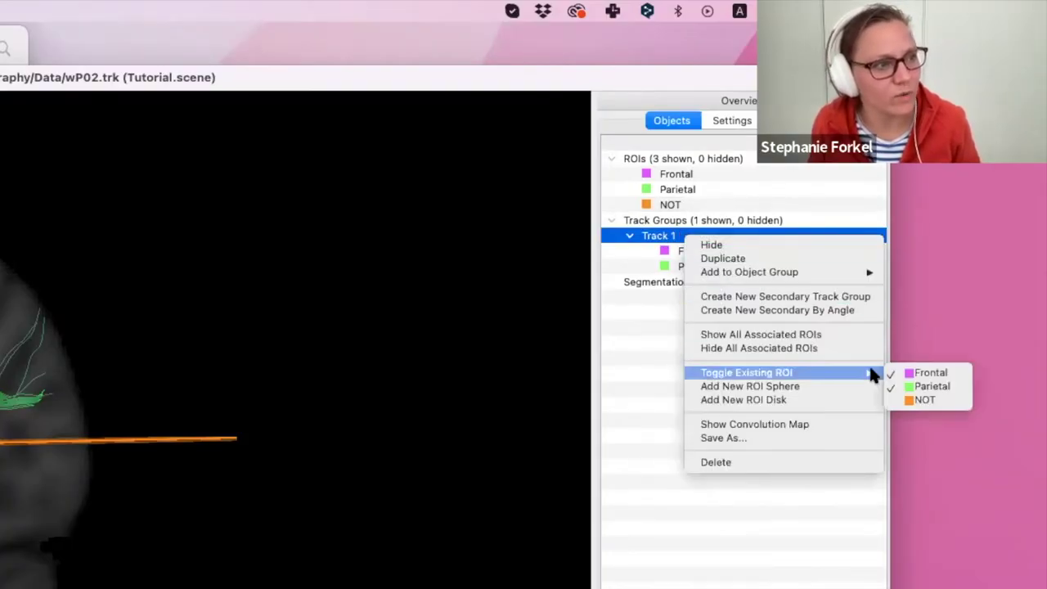
click(946, 399)
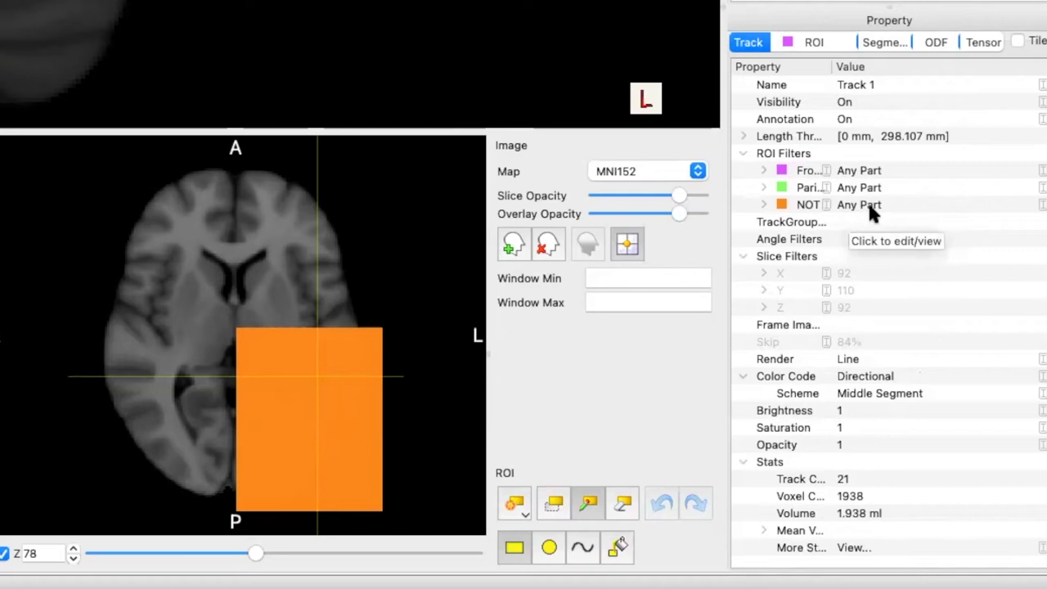
Set Track 1's NOT filter to No Part so streamlines passing through that ROI are excluded.
click(901, 202)
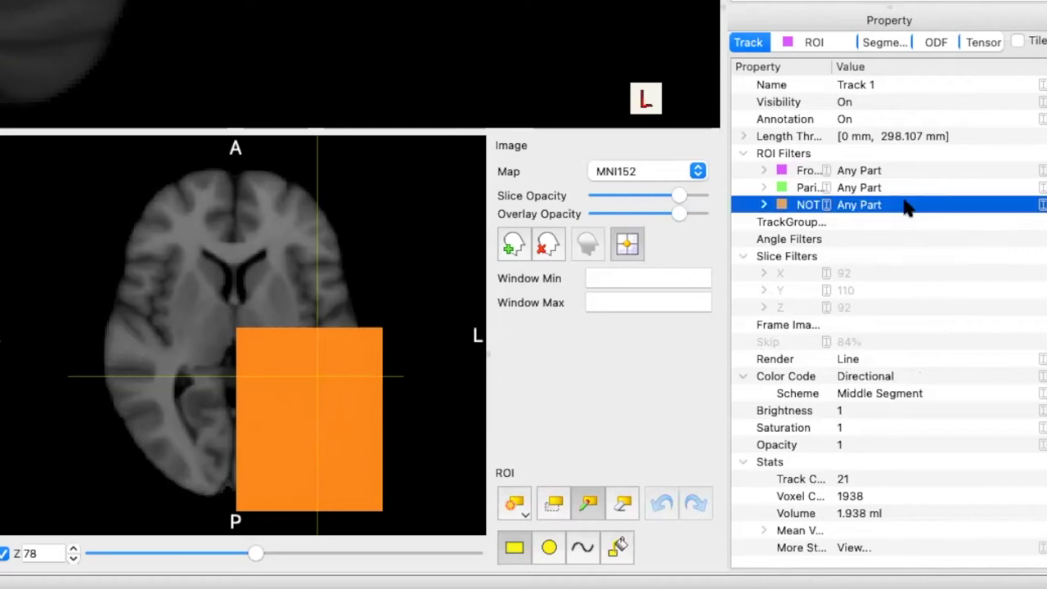
click(909, 201)
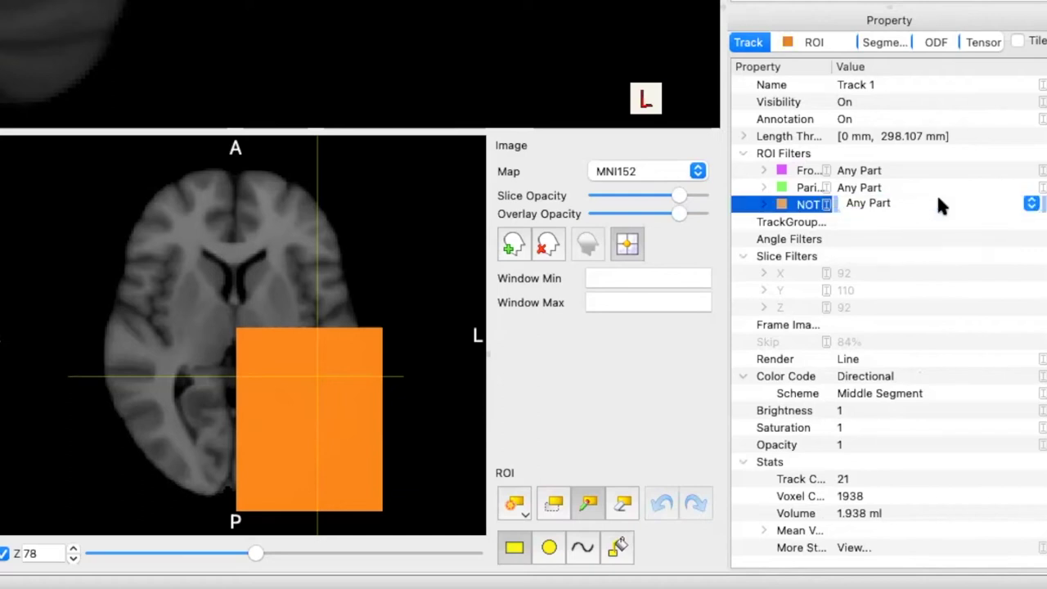
click(937, 204)
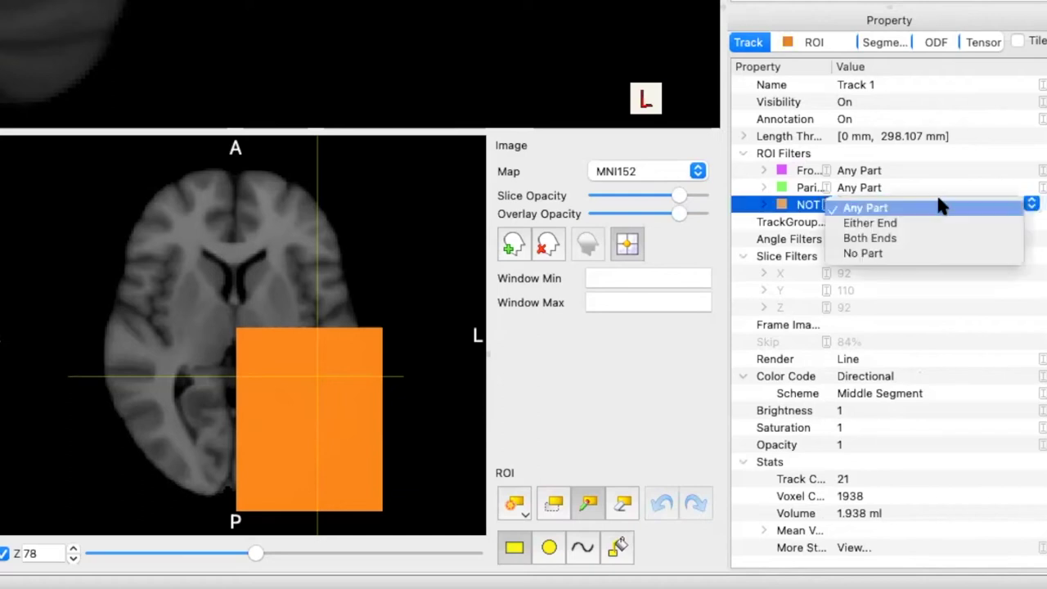
click(952, 254)
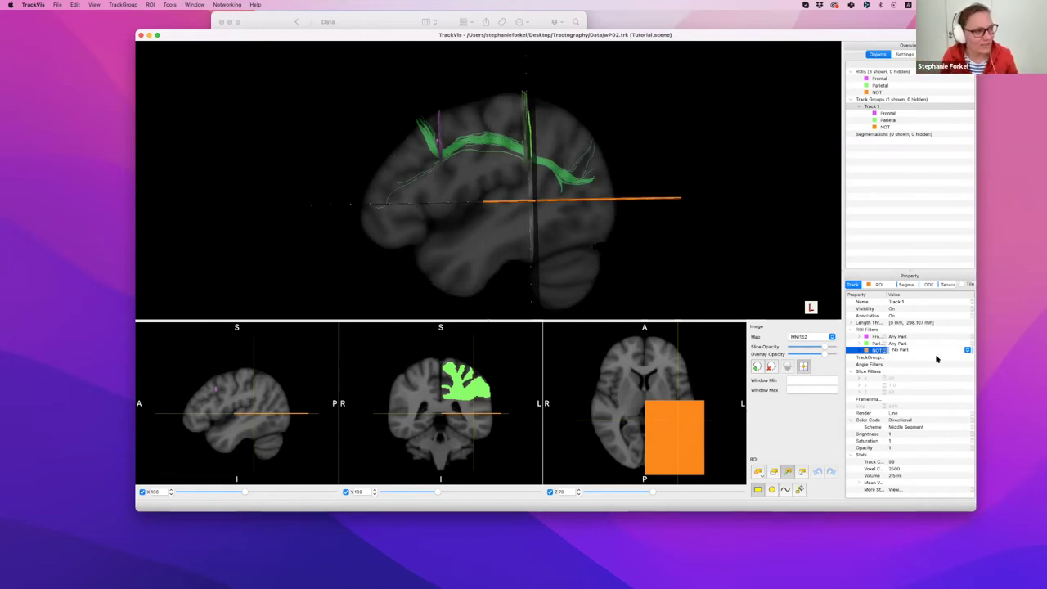
Rename the Track 1 group as SLF2.
double_click(895, 302)
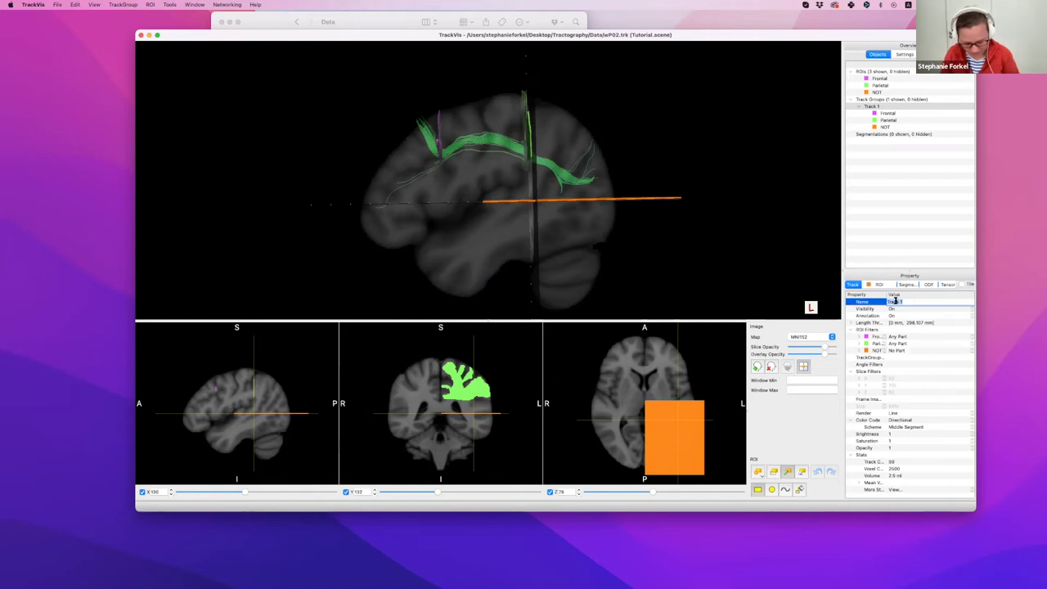
text(SLF2)
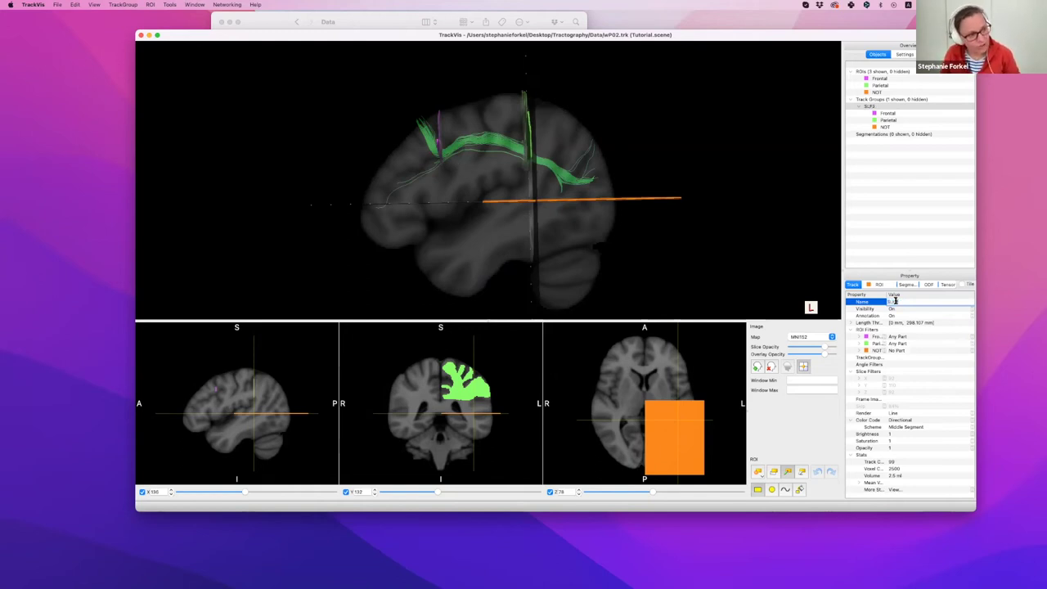
key(Return)
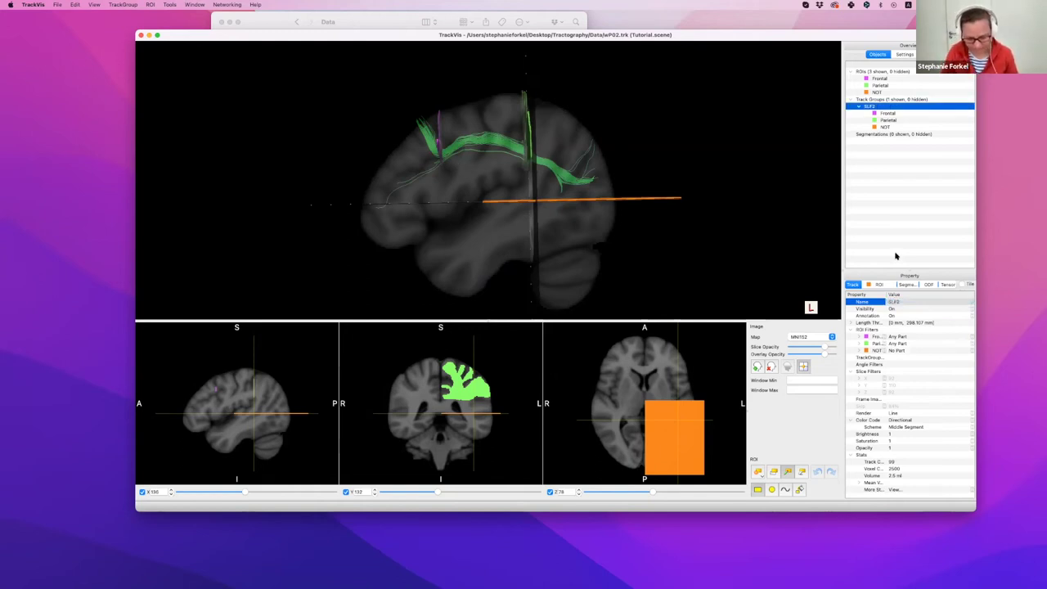
right_click(867, 106)
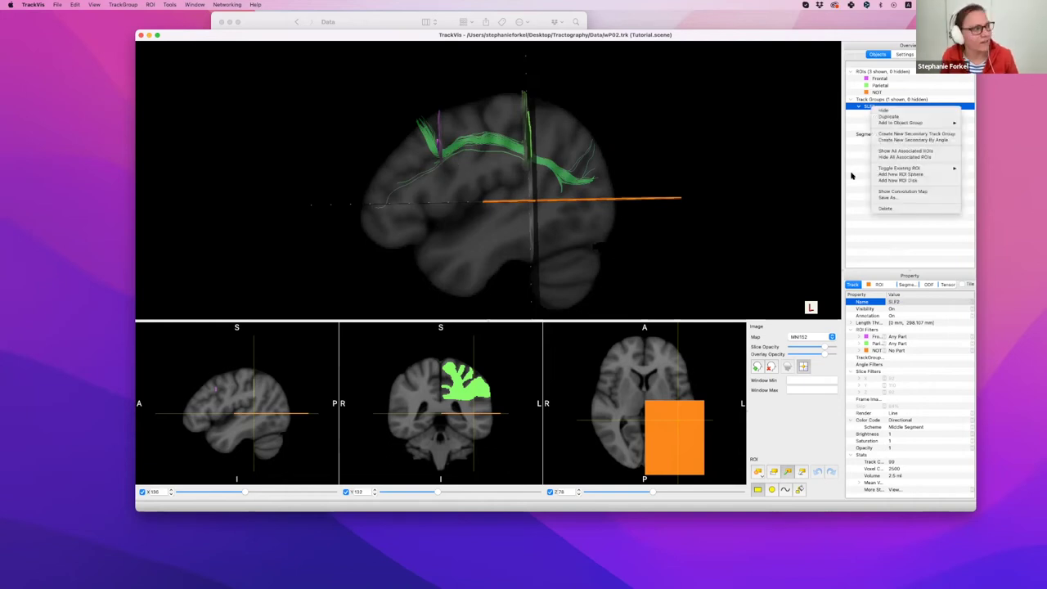
click(852, 172)
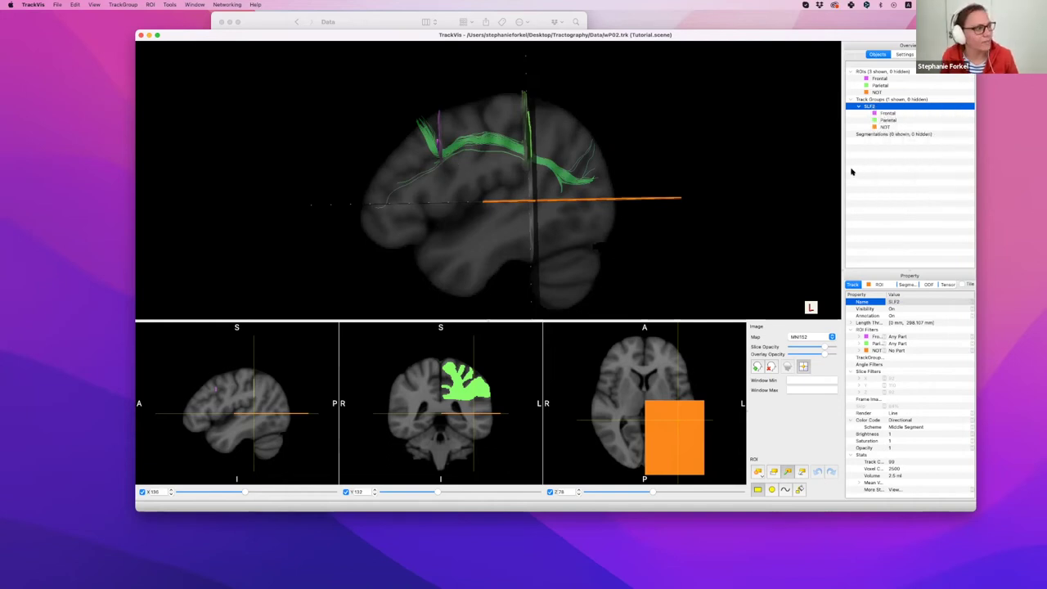
Render the SLF2 tracks as Tube with a radius of 0,2.
click(903, 415)
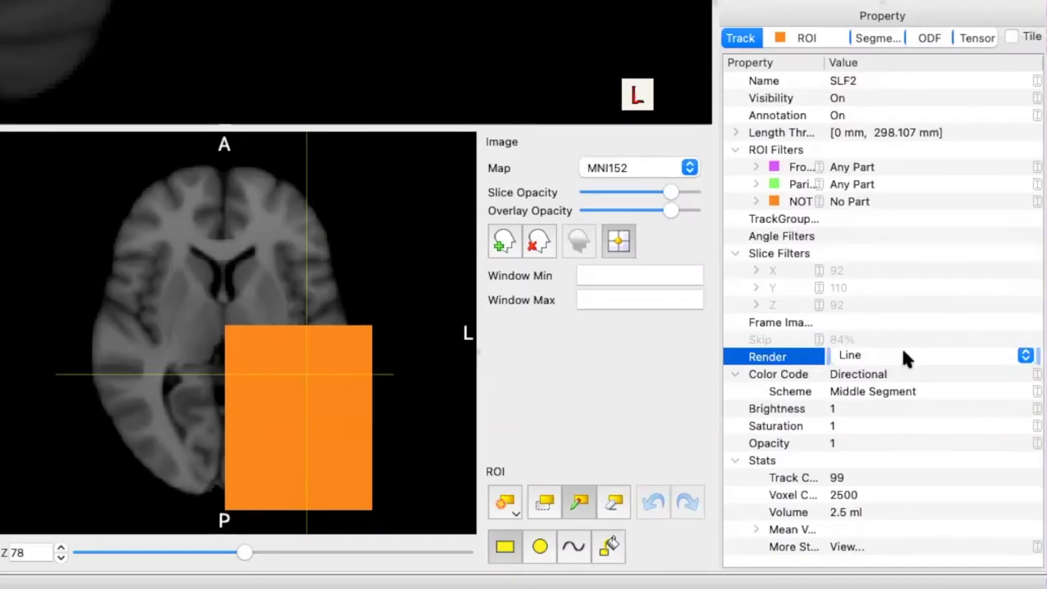
click(903, 356)
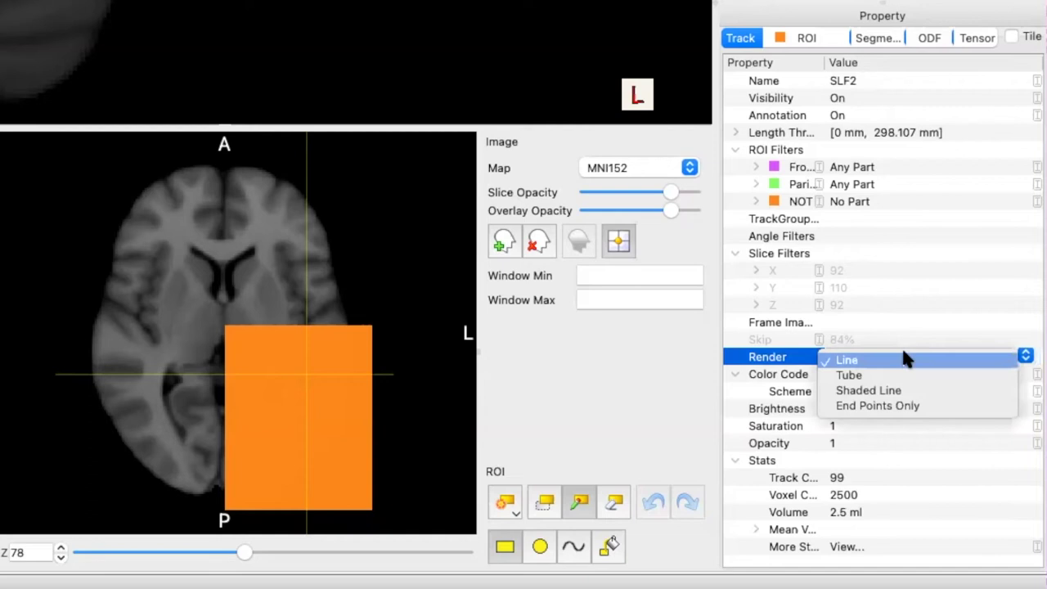
click(942, 377)
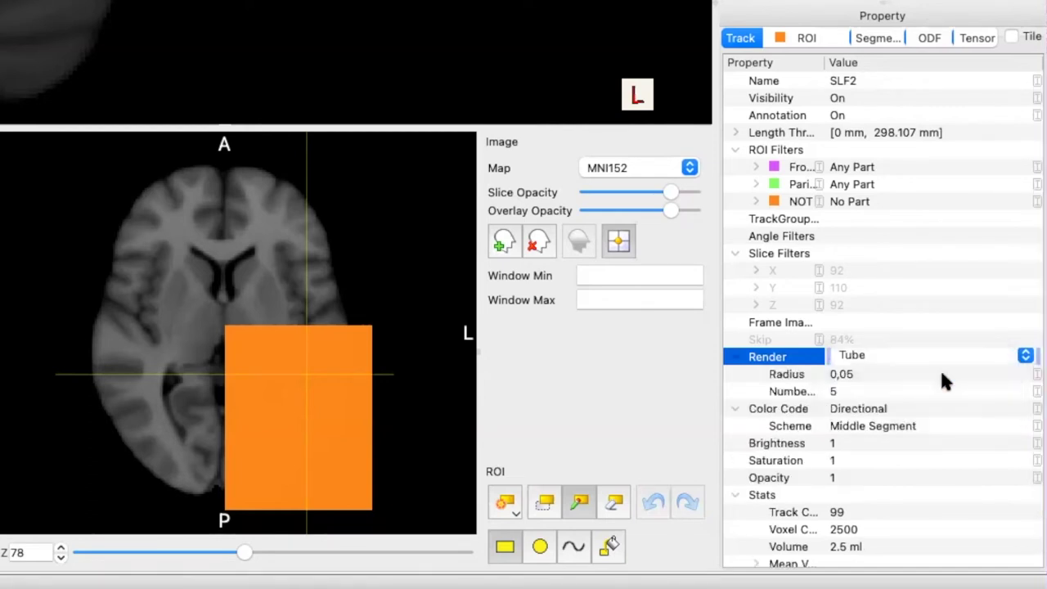
click(840, 376)
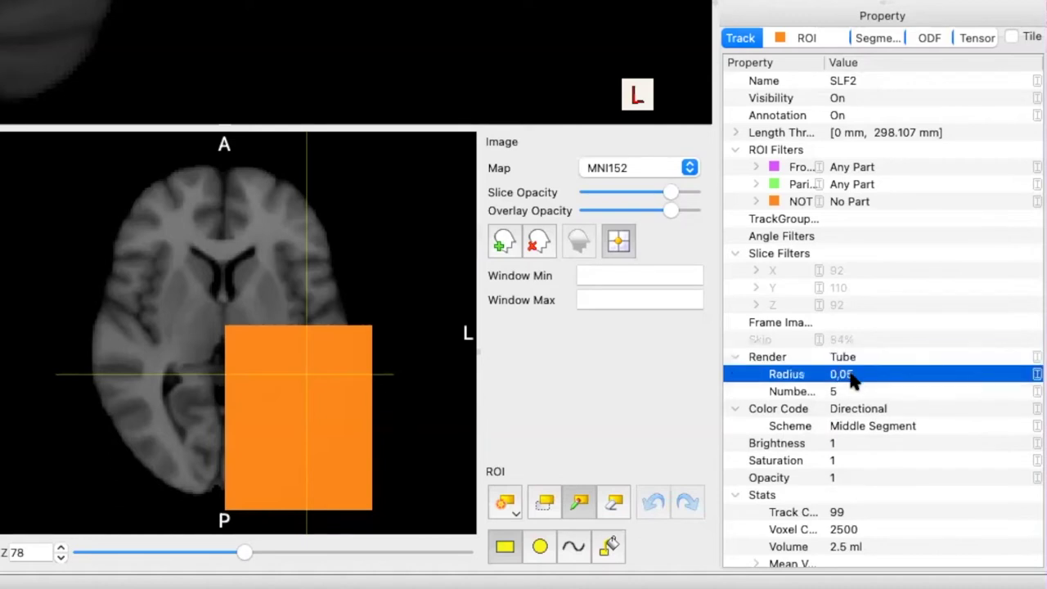
click(842, 375)
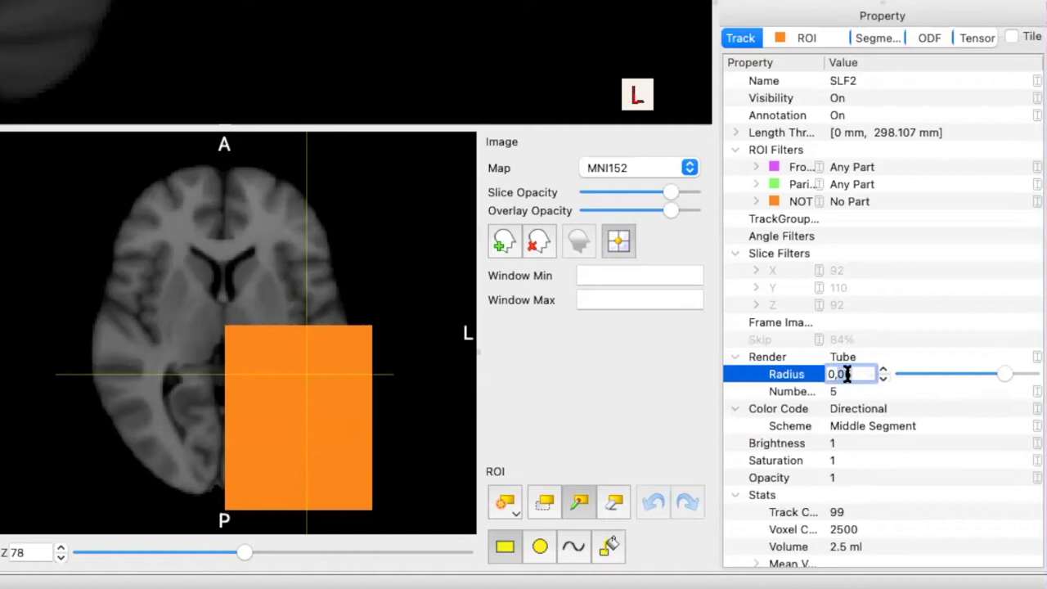
text(0,20)
Change the SLF2 colour code to Solid Color and choose pink.
click(859, 410)
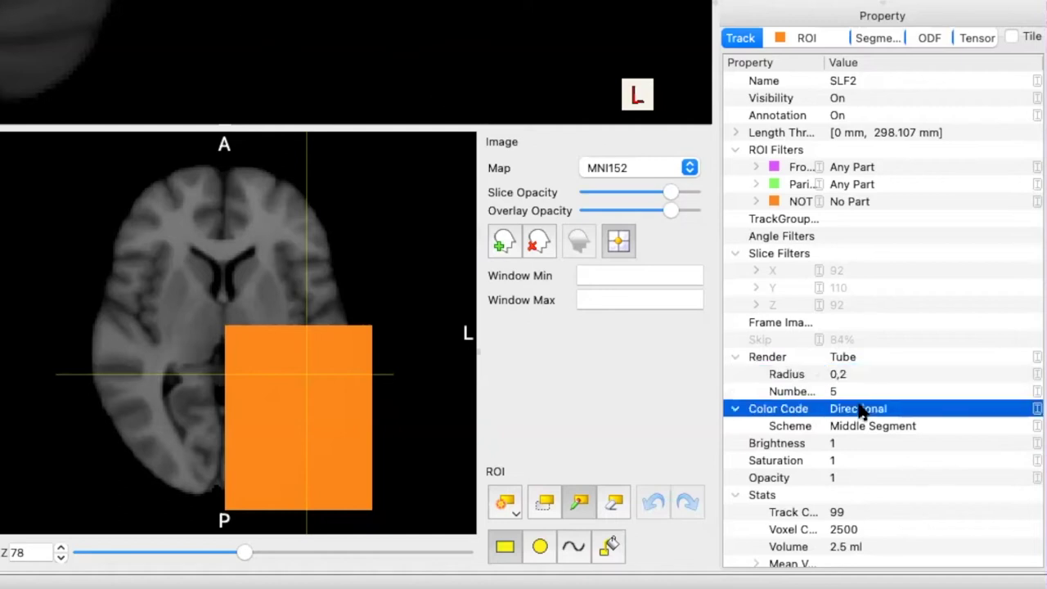
click(891, 409)
click(912, 411)
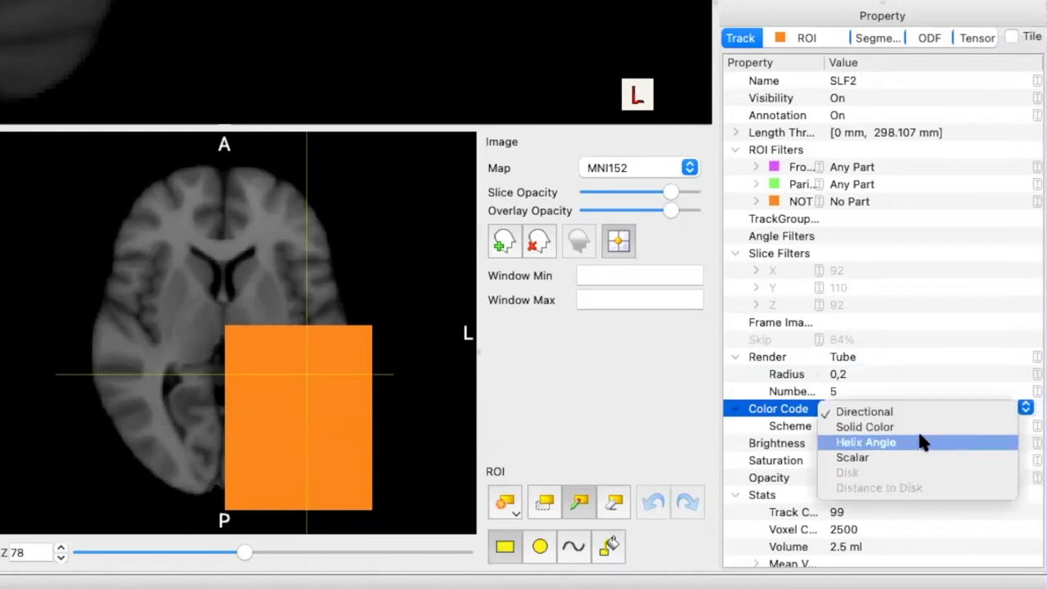
click(917, 426)
click(969, 428)
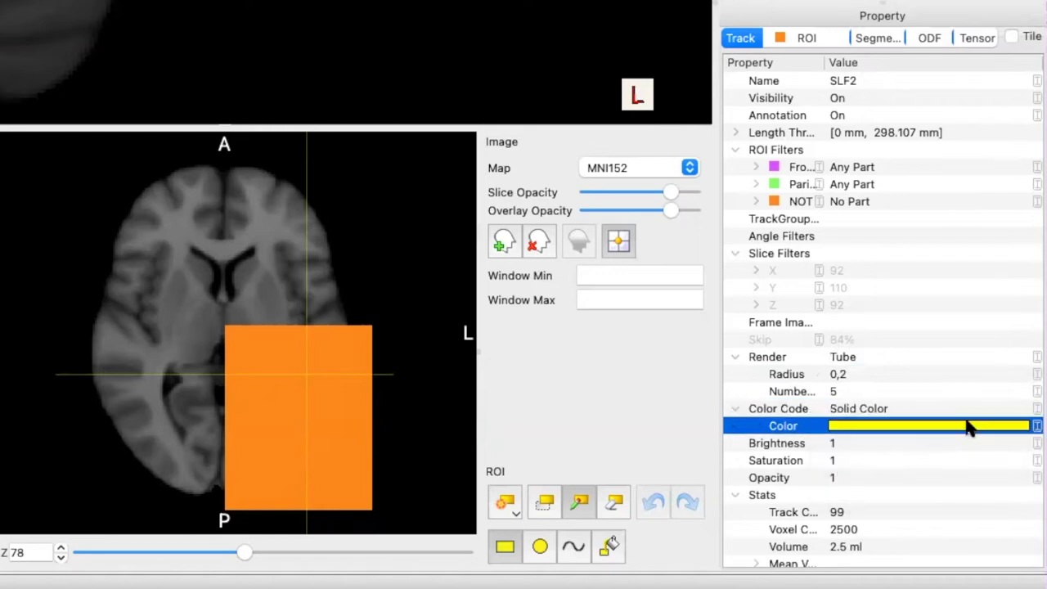
click(967, 428)
click(1026, 424)
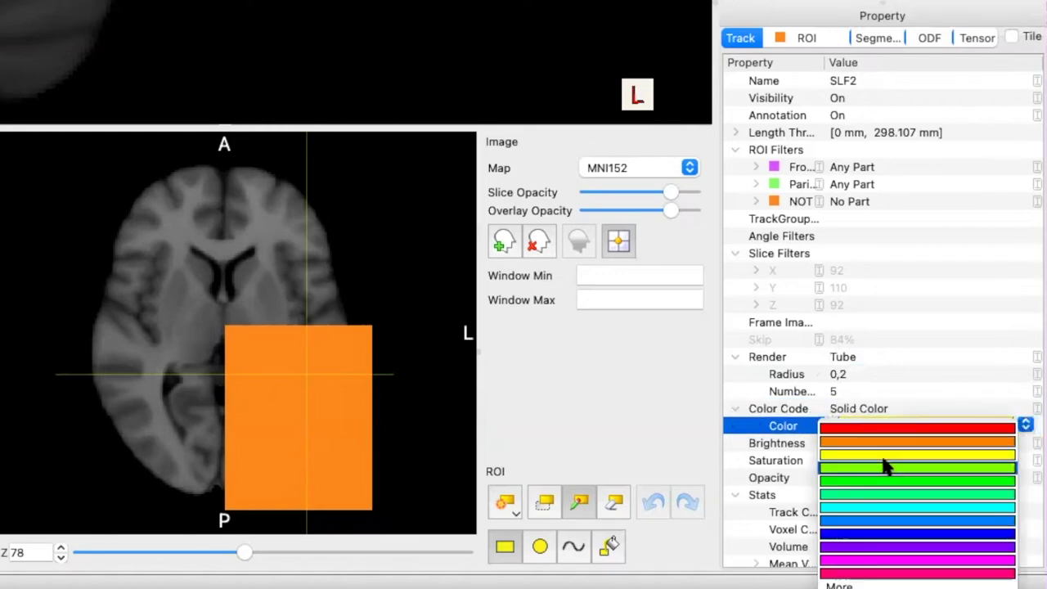
click(933, 569)
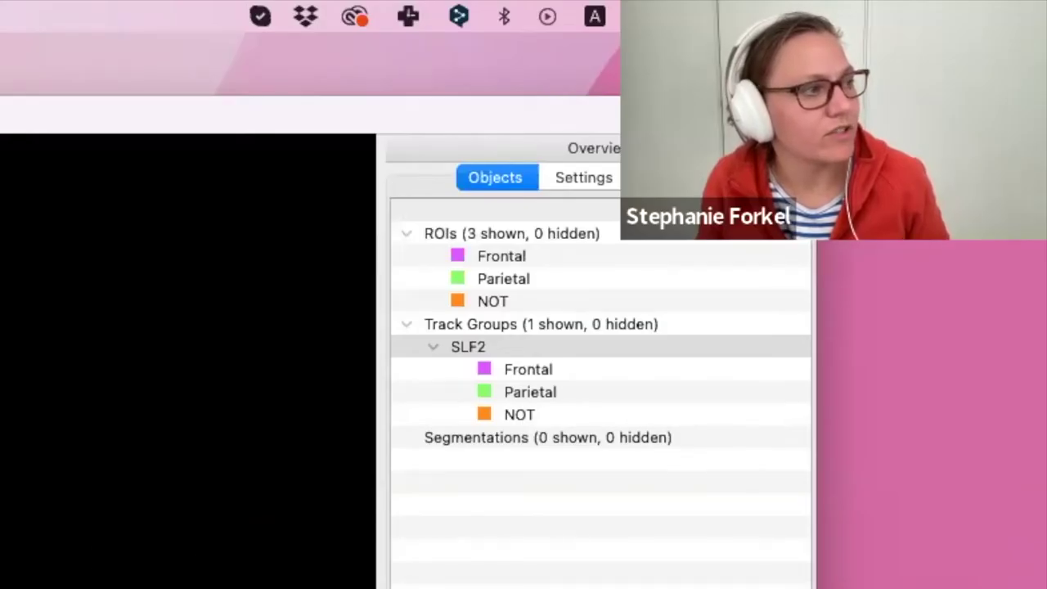
Hide all ROIs so only the SLF2 tract is displayed on the template slices.
click(437, 231)
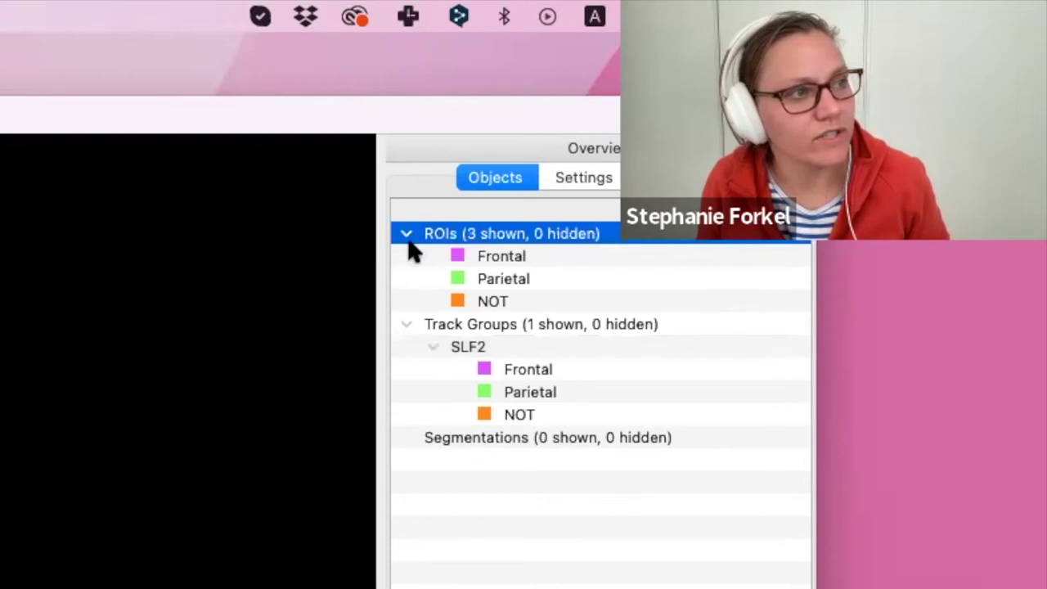
right_click(497, 236)
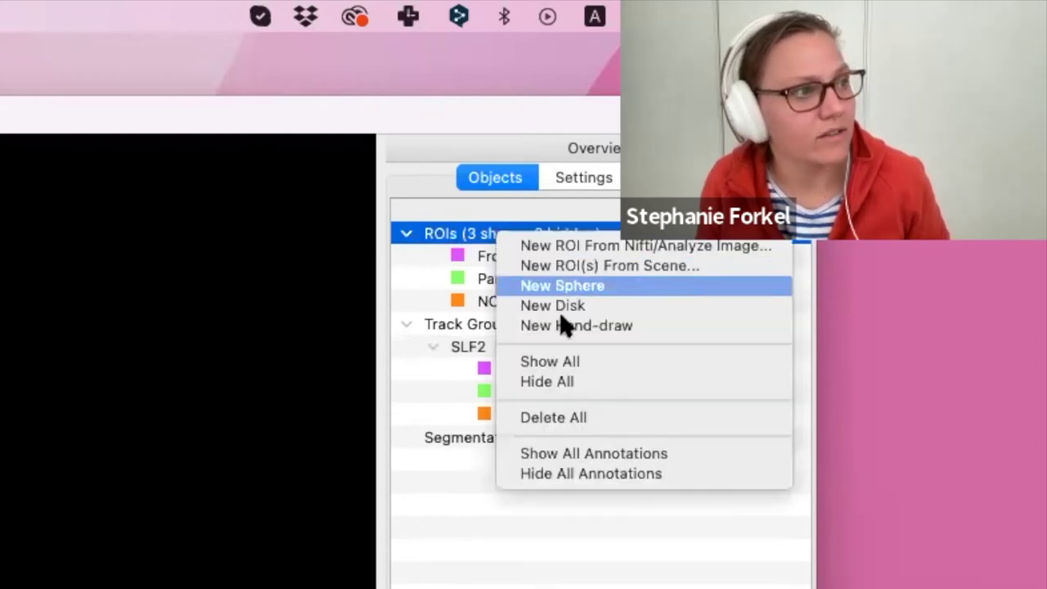
click(561, 381)
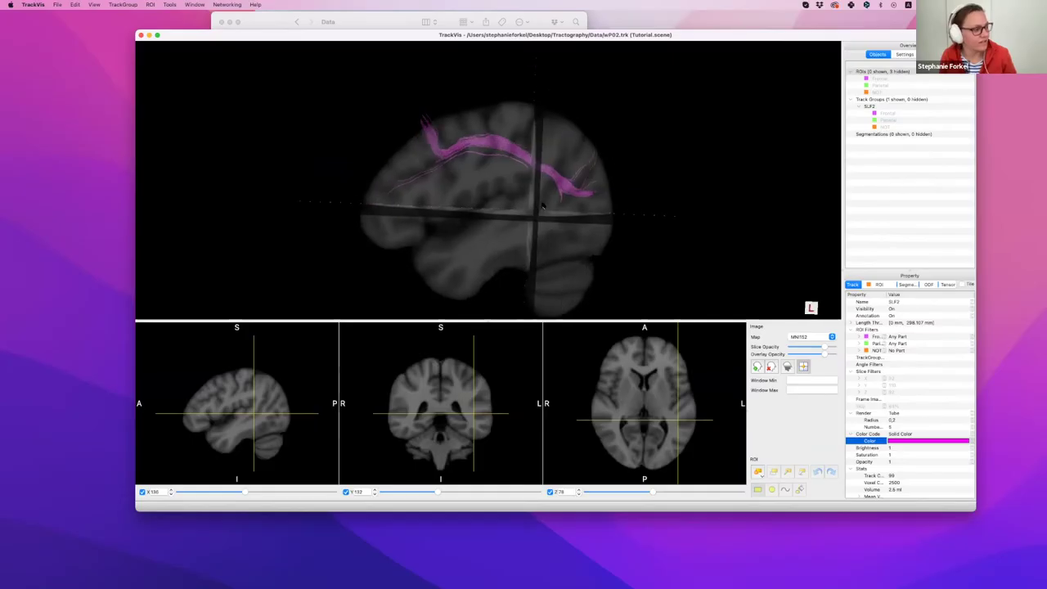
drag(543, 204, 528, 206)
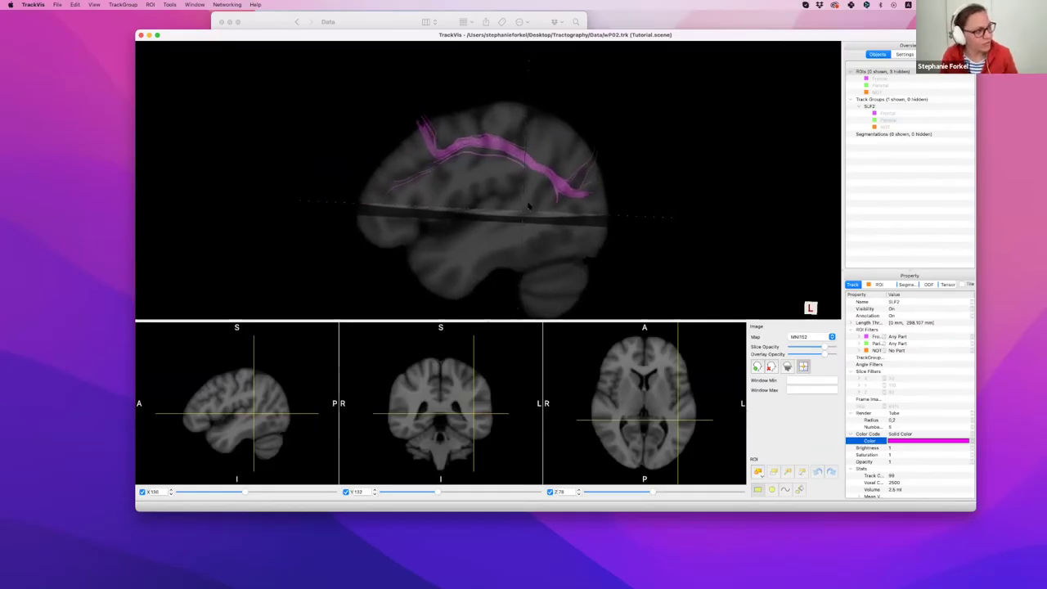
Move the sagittal slice to X 82 behind the SLF2 tract.
click(241, 493)
drag(241, 493, 248, 493)
mouse_move(570, 273)
mouse_down()
mouse_move(565, 262)
mouse_move(572, 278)
mouse_move(579, 266)
mouse_up()
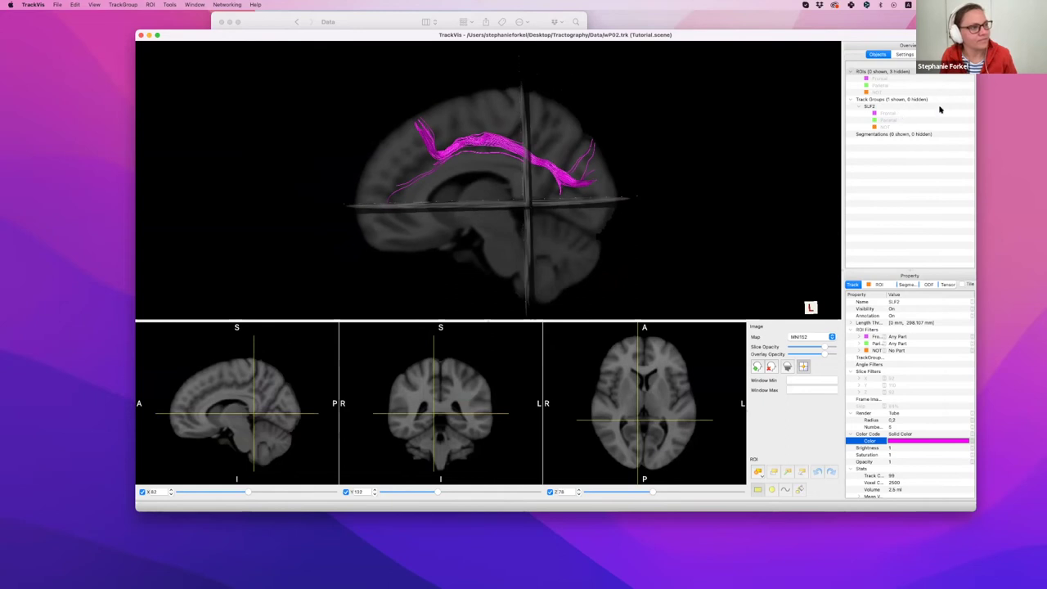
Save the SLF2 track group in the Data folder as SLF2 in Track Files (*.trk) format.
click(868, 107)
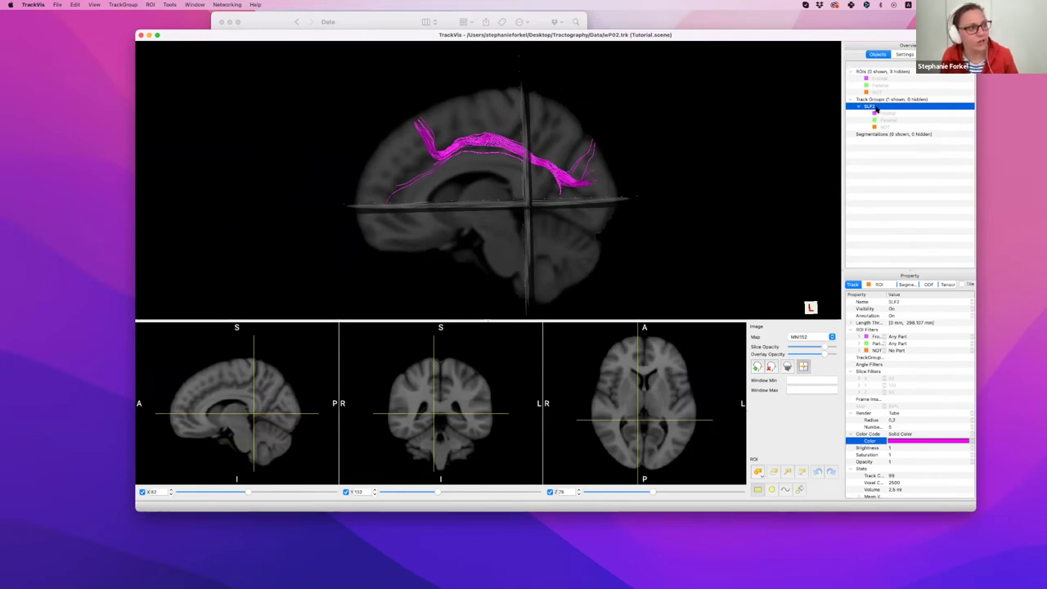
right_click(875, 109)
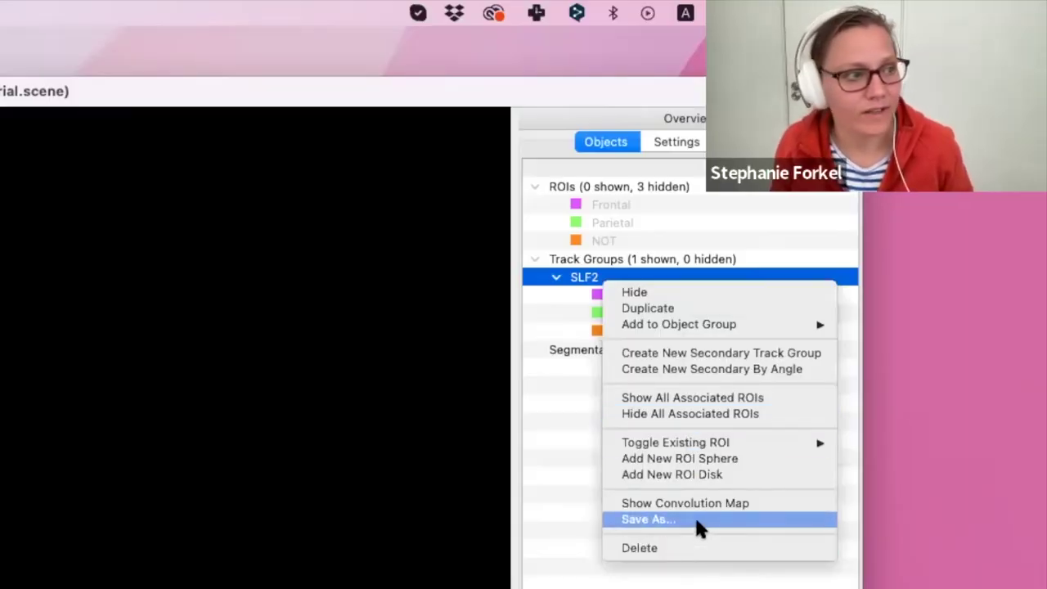
click(695, 521)
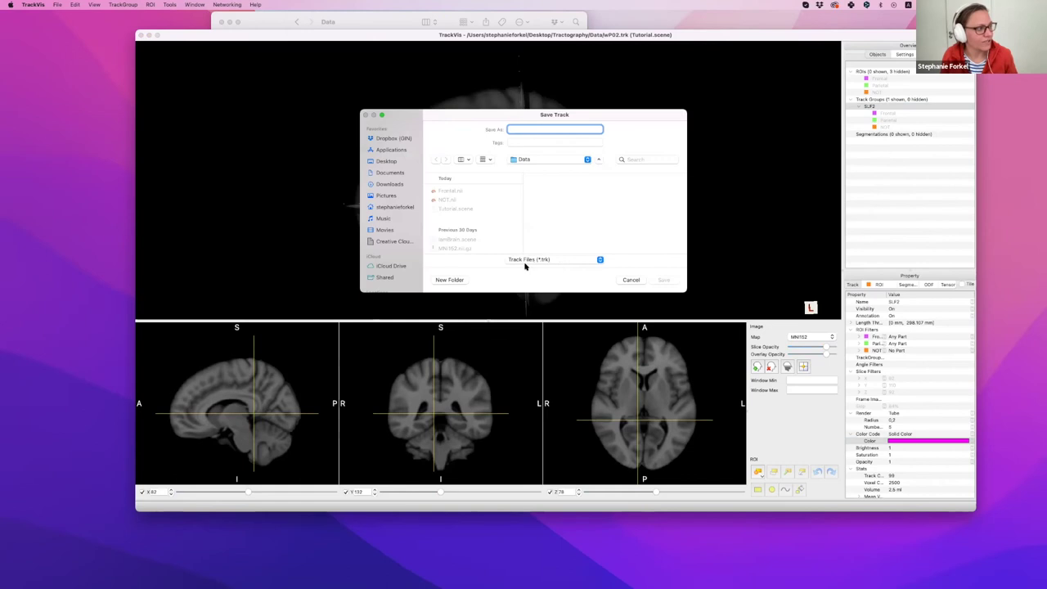
click(600, 261)
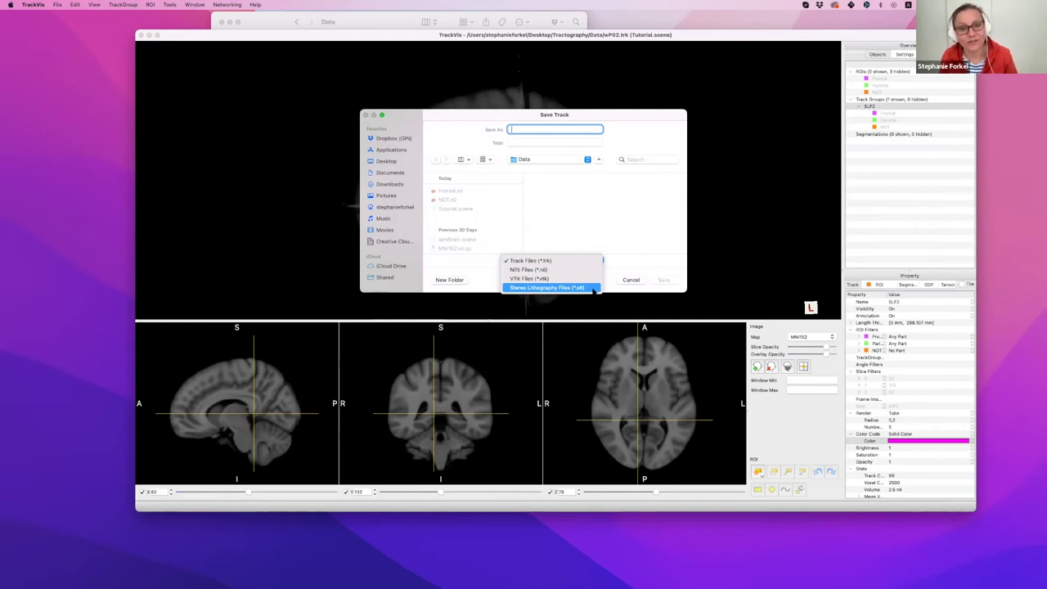
click(580, 263)
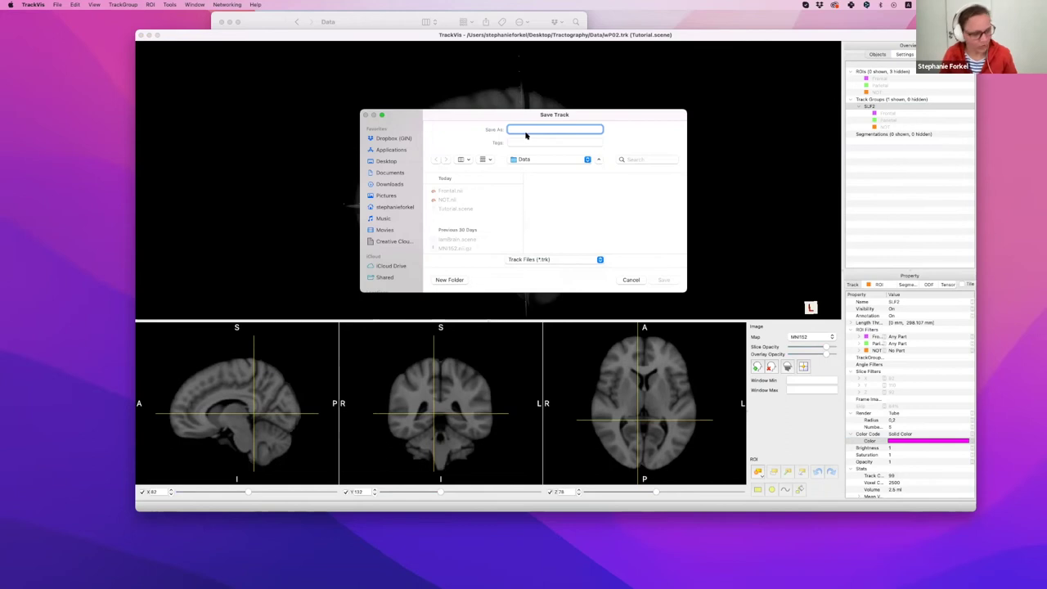
text(SLF2)
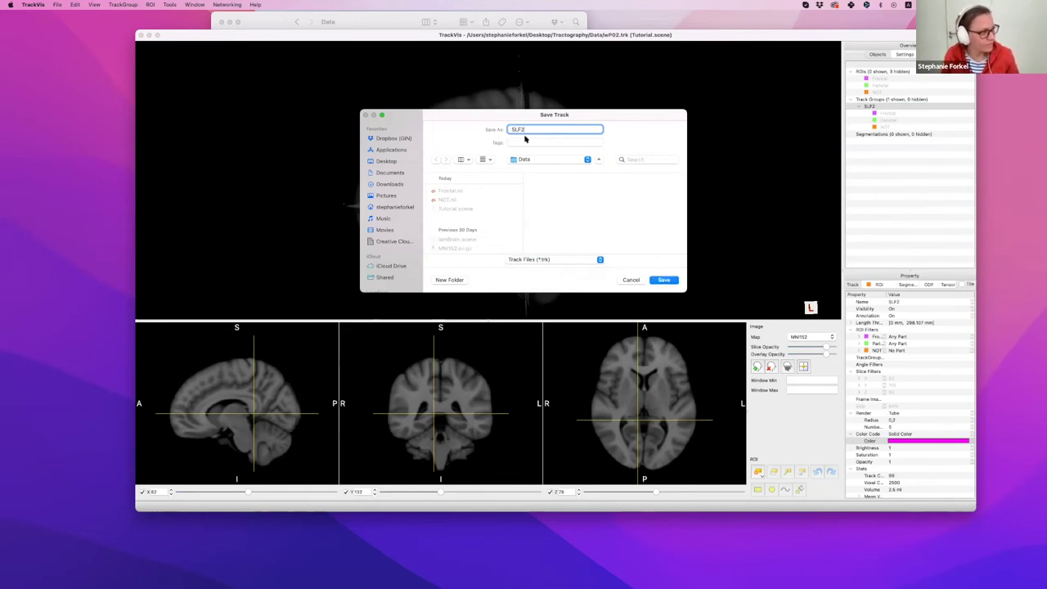
click(663, 280)
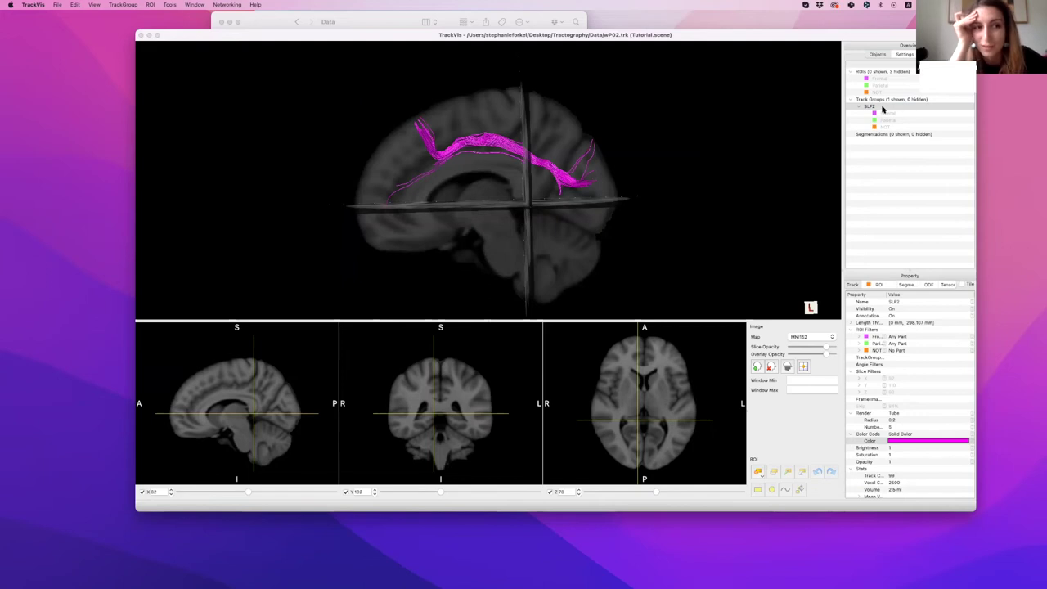
Show all ROIs again alongside the SLF2 tract.
click(870, 71)
right_click(870, 71)
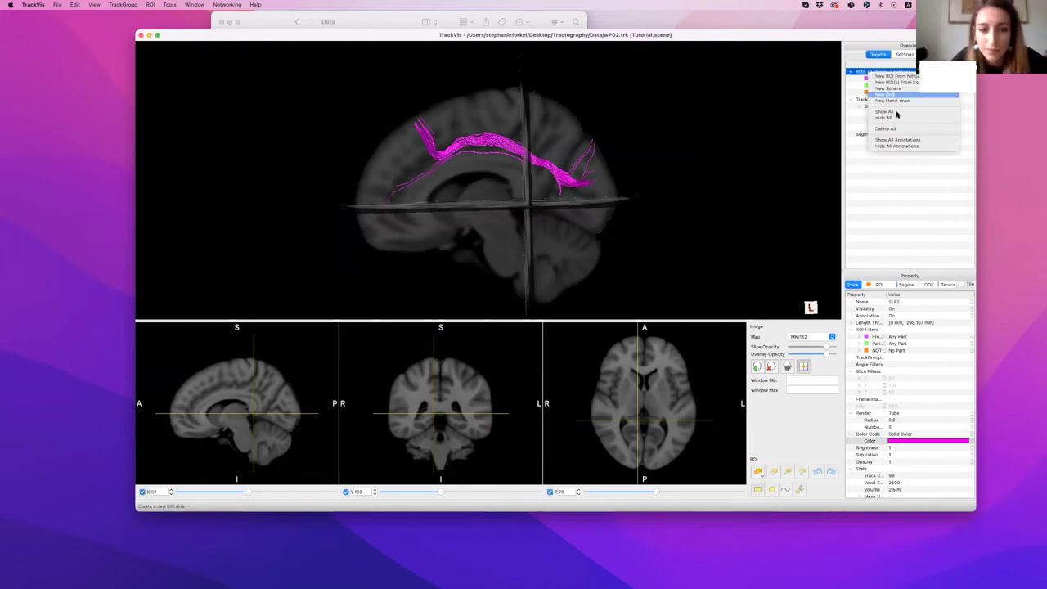
click(667, 137)
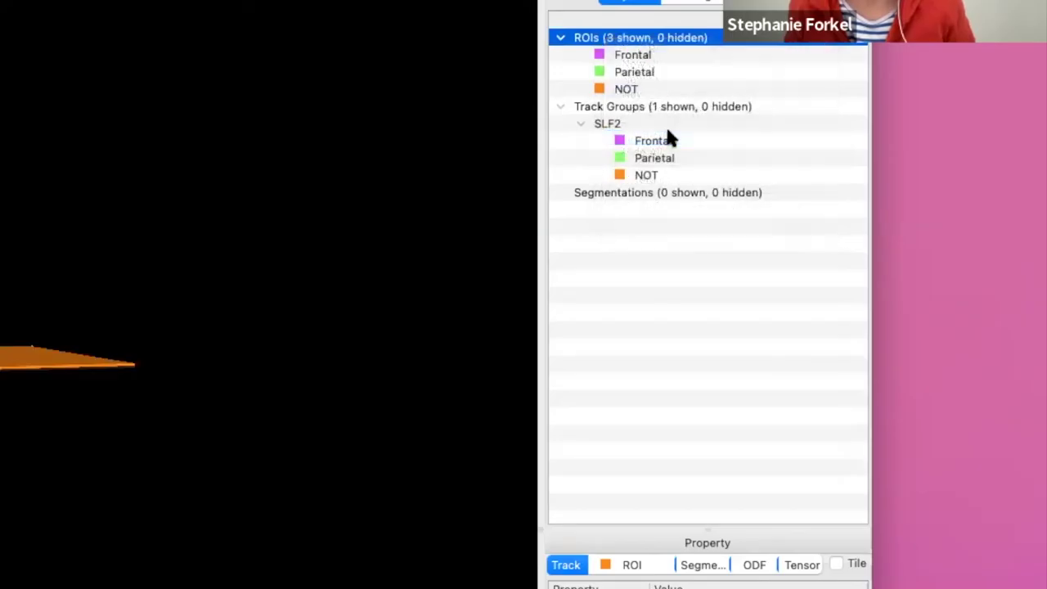
click(628, 127)
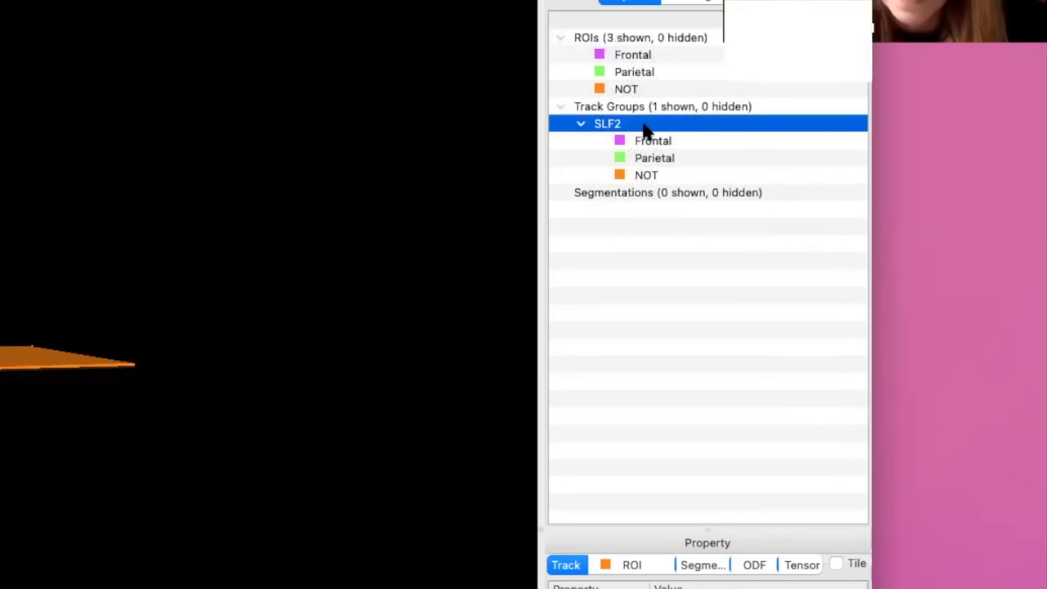
right_click(645, 131)
click(628, 221)
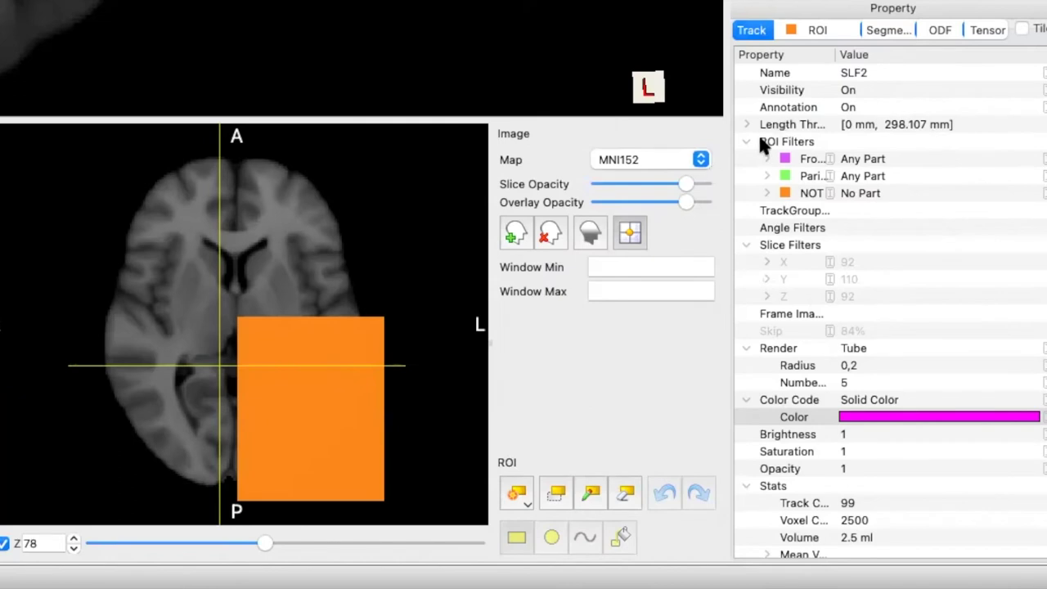
click(762, 142)
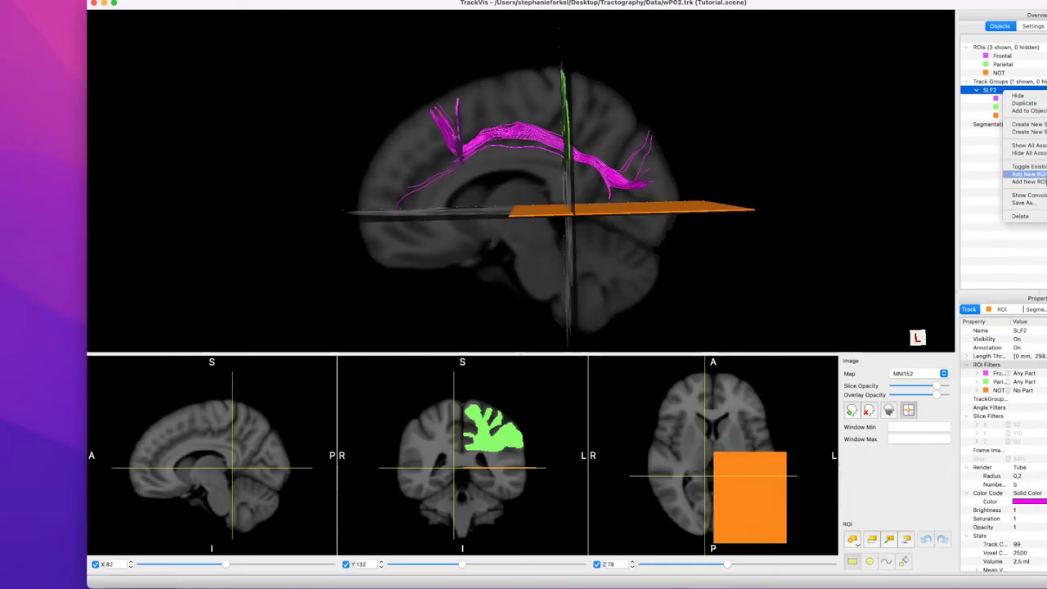
click(1037, 206)
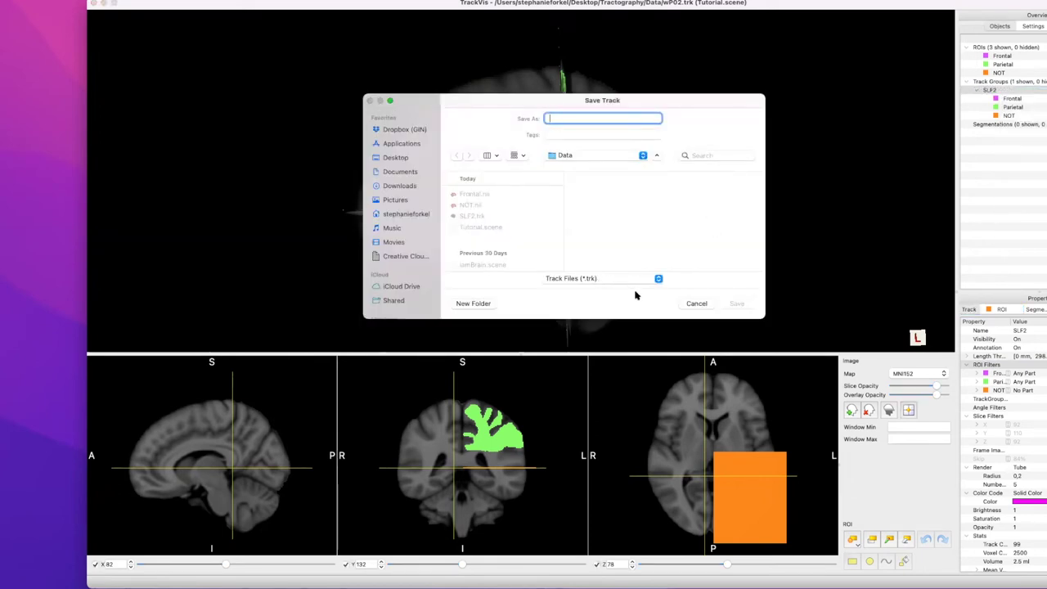
click(695, 302)
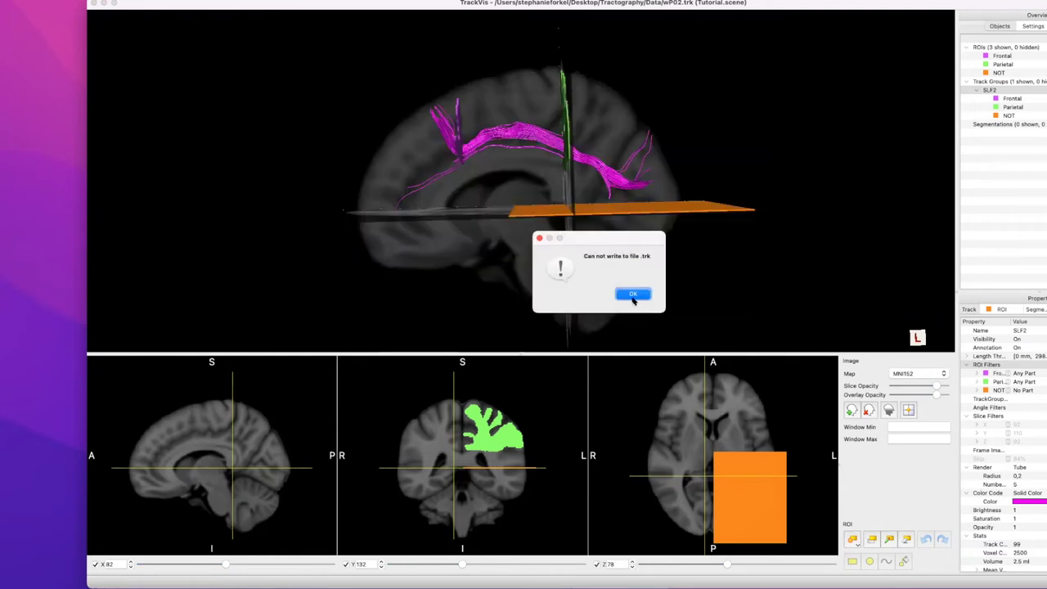
click(540, 238)
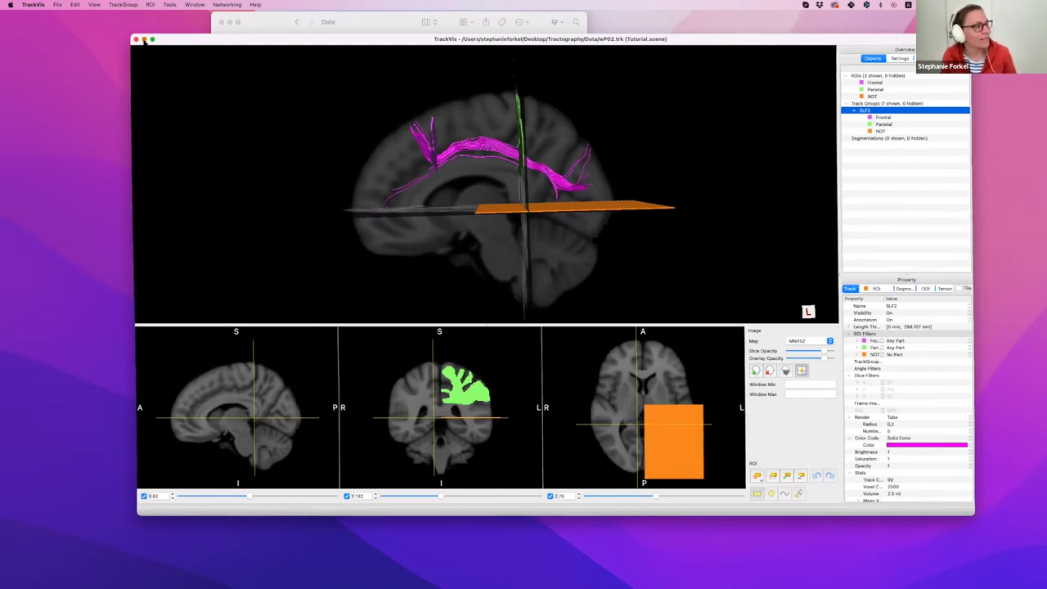
Minimise TrackVis, launch Surf Ice through a search for surfice, and expand its window to full screen.
click(144, 40)
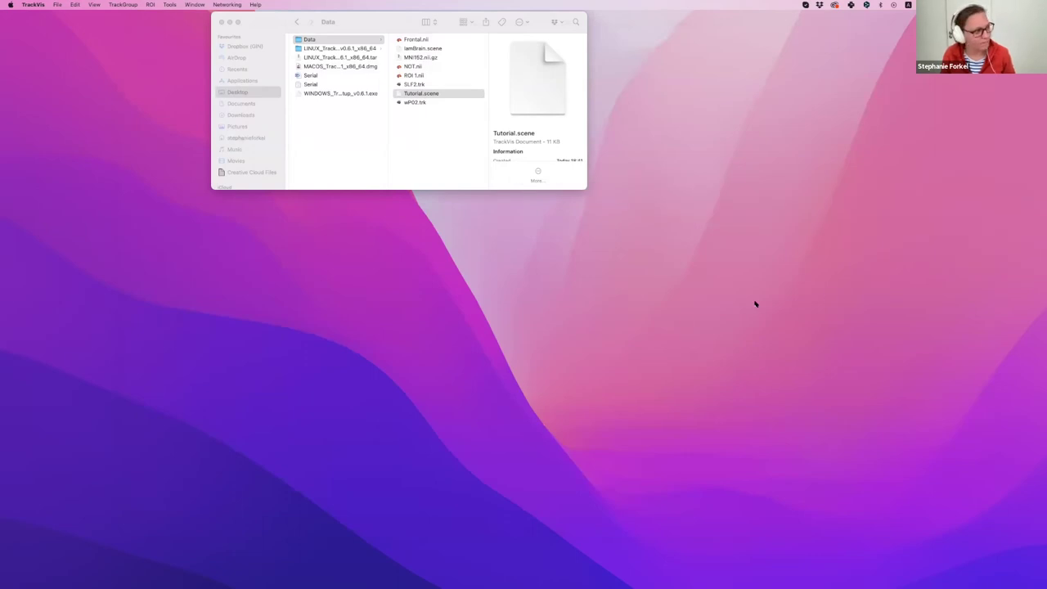
click(635, 342)
key(super+space)
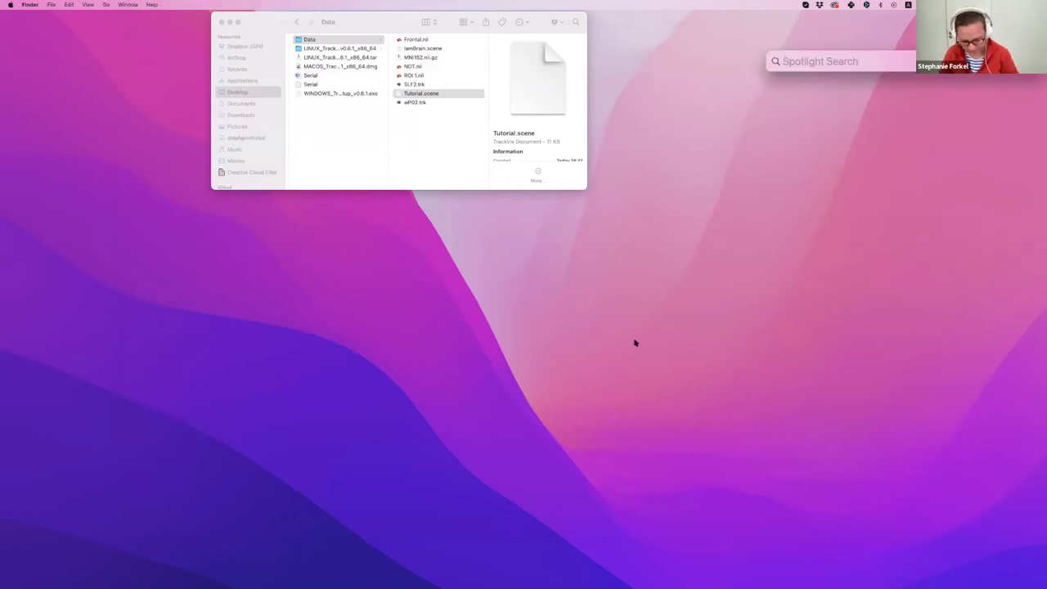
text(surfice)
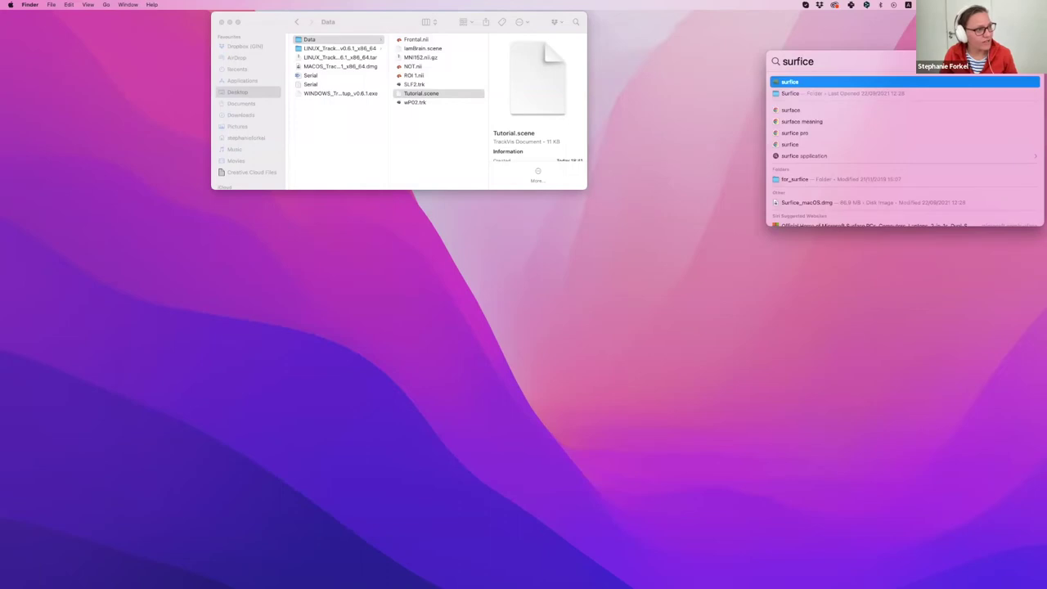
key(Return)
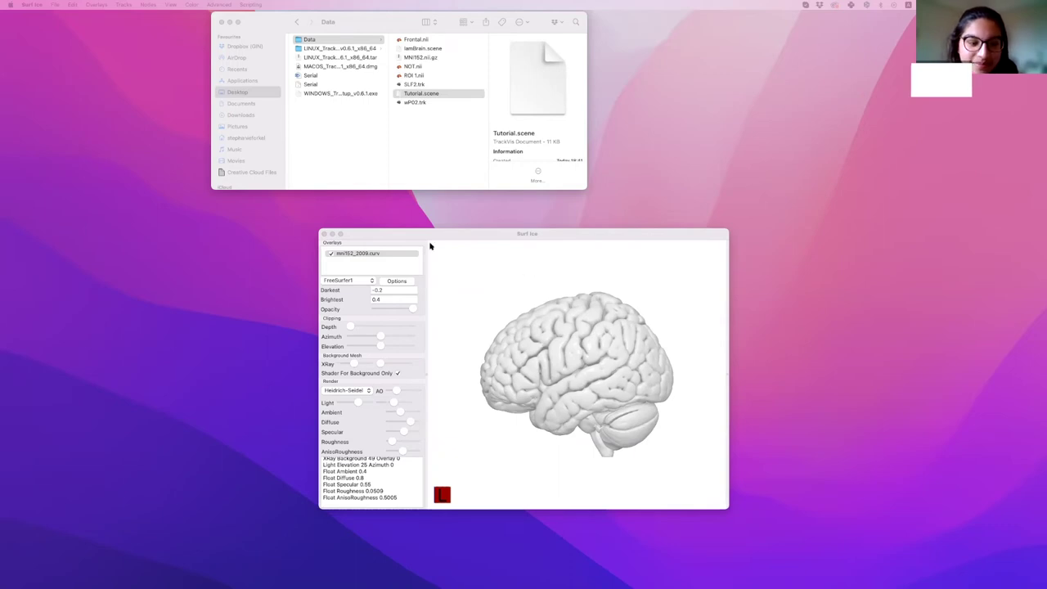
drag(441, 237, 435, 171)
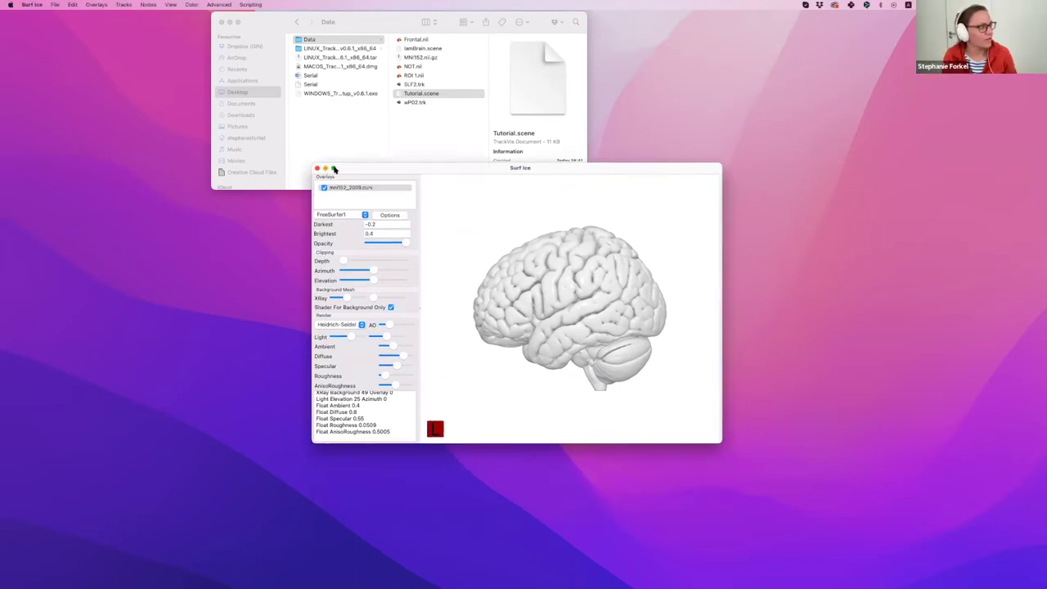
click(333, 168)
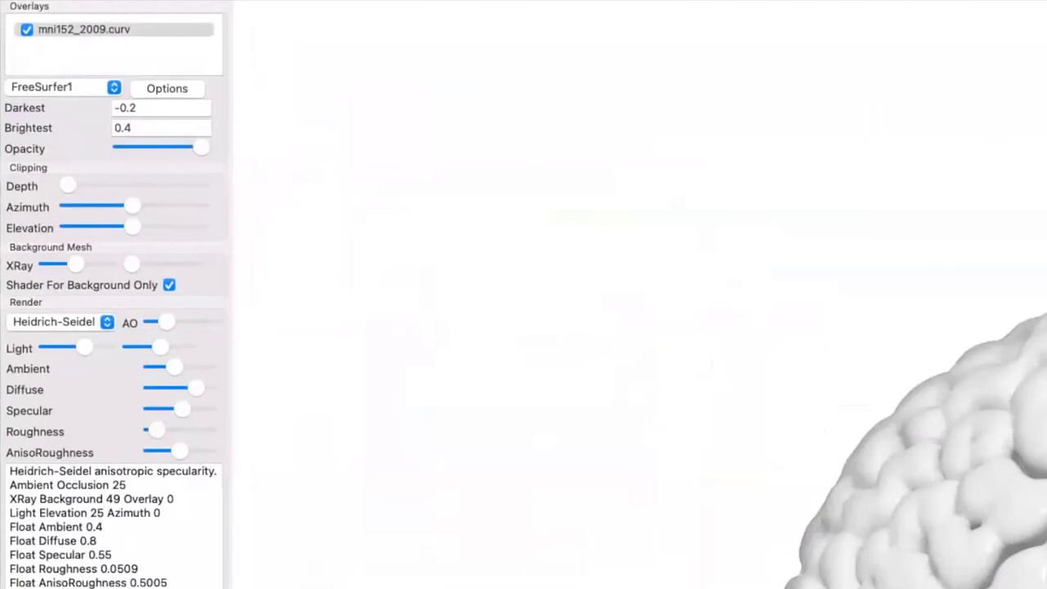
click(50, 37)
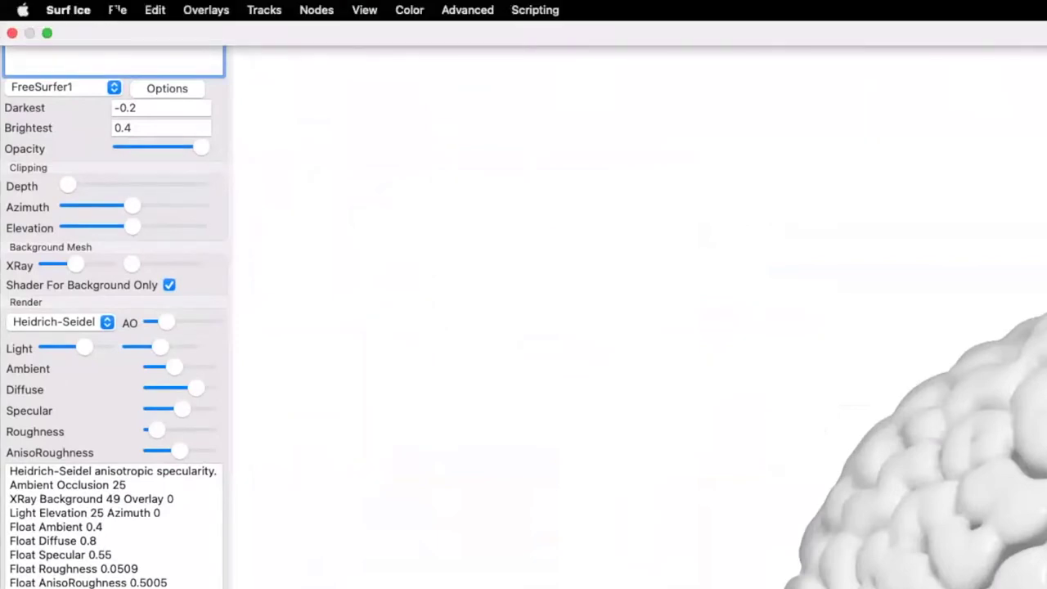
click(117, 8)
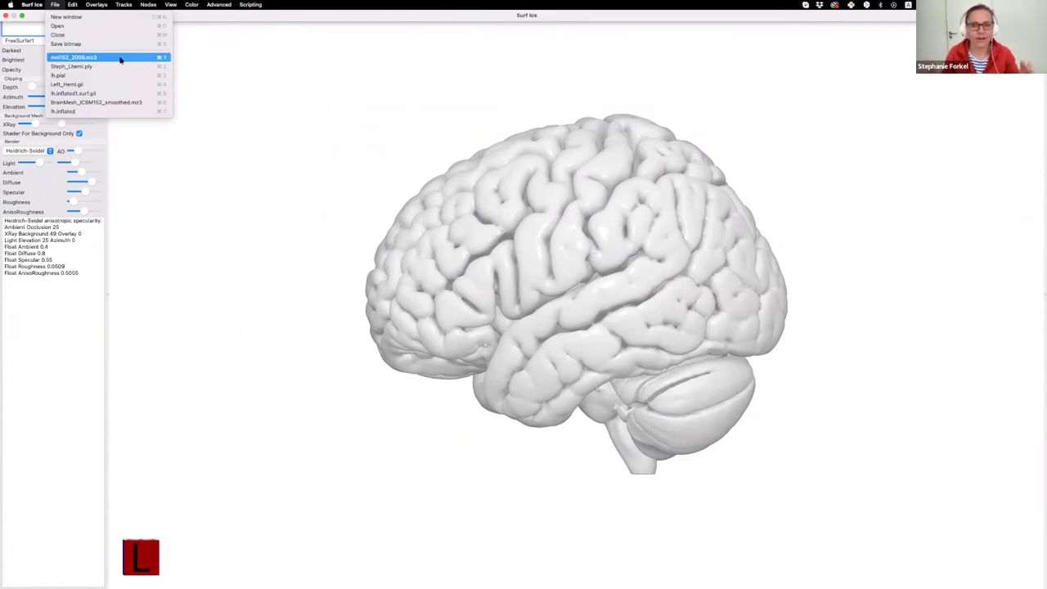
click(237, 198)
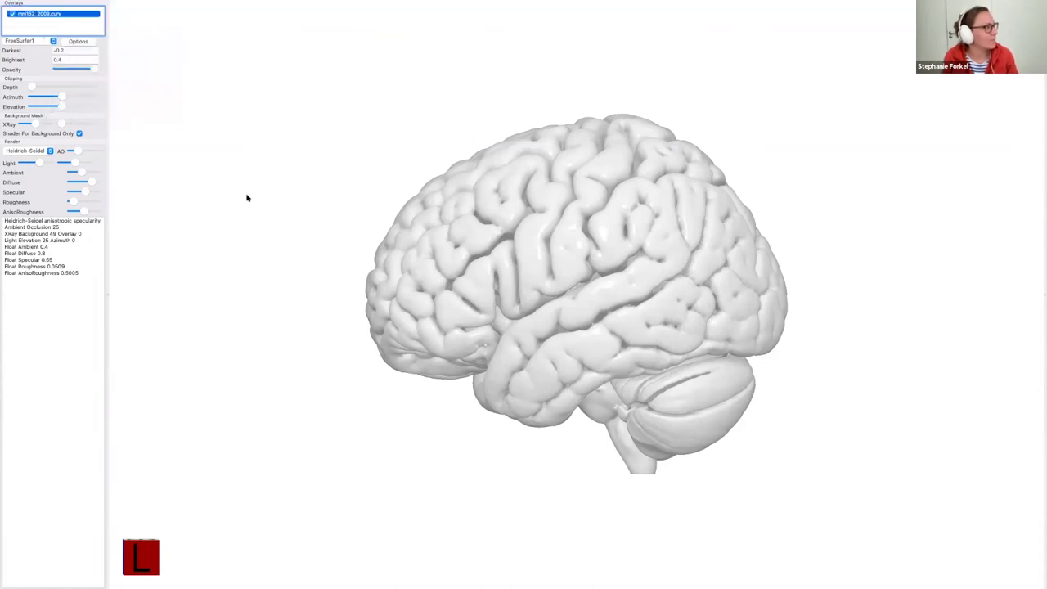
drag(542, 250, 617, 253)
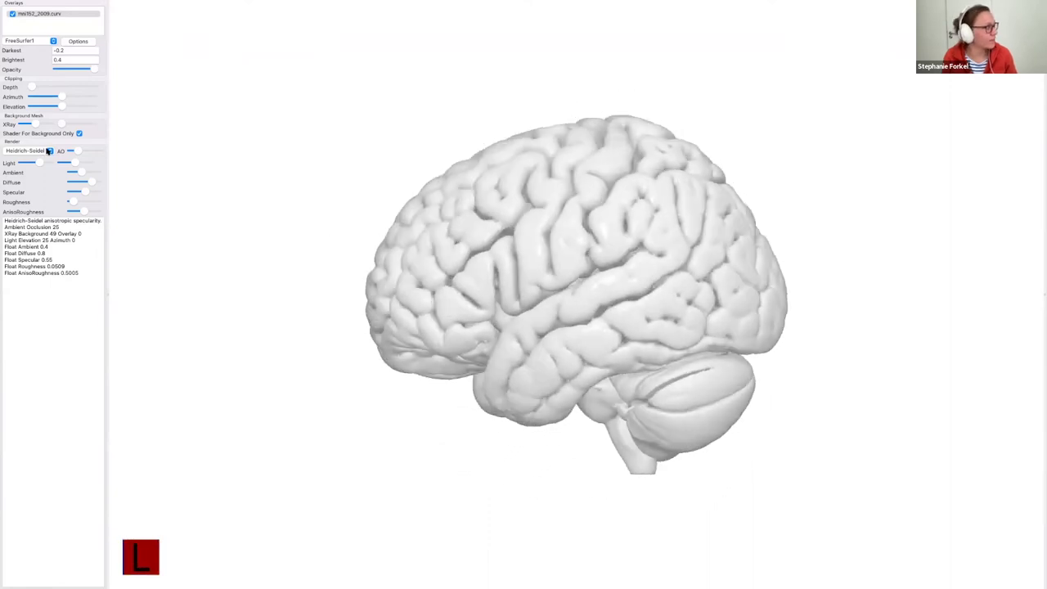
Switch the brain mesh's render shader to Default and set the background mesh XRay to 47.
click(32, 151)
click(31, 98)
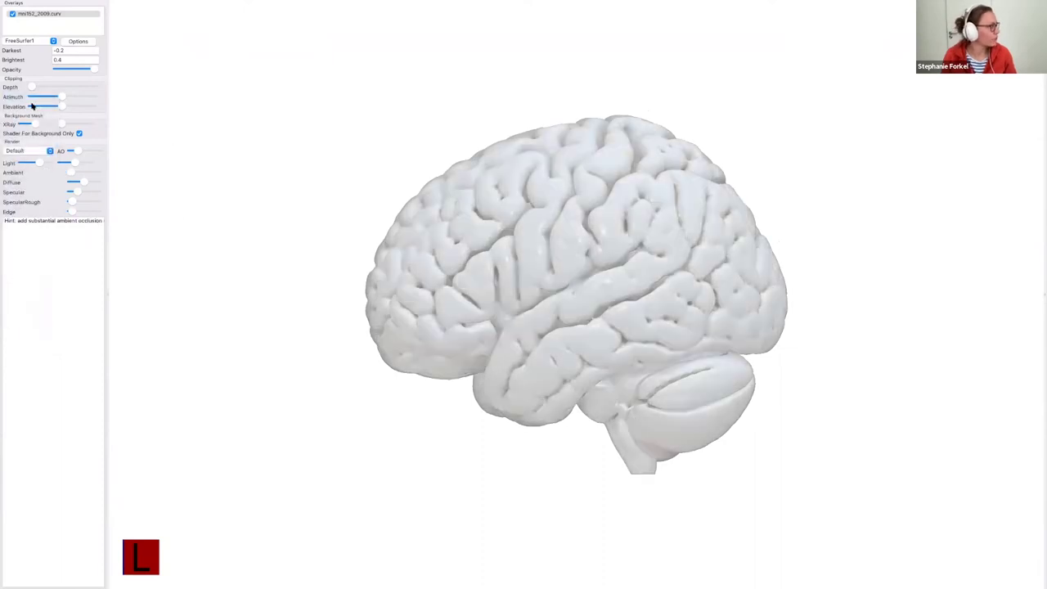
drag(35, 123, 58, 124)
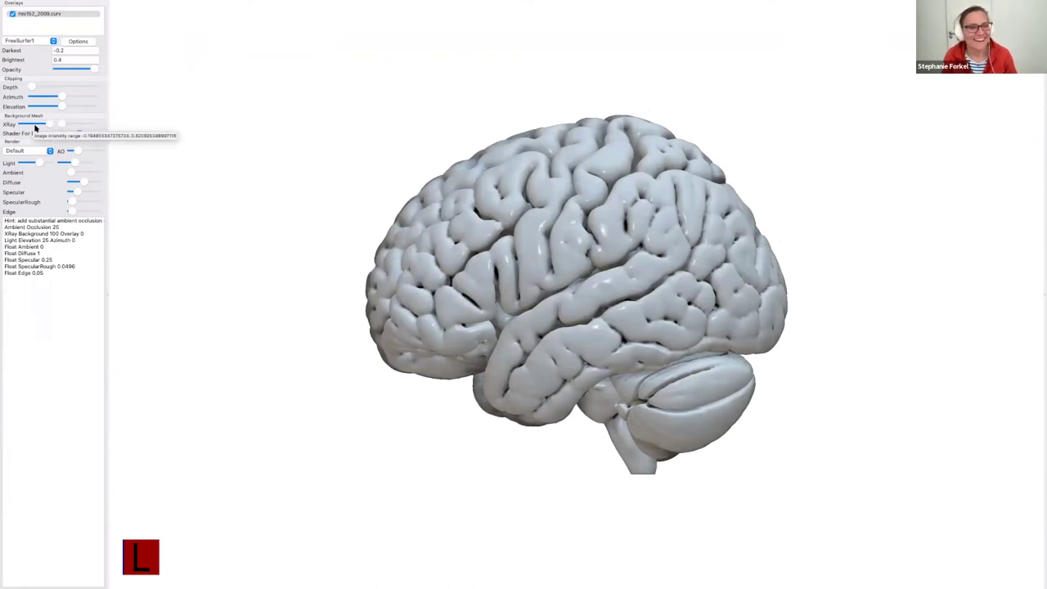
click(50, 124)
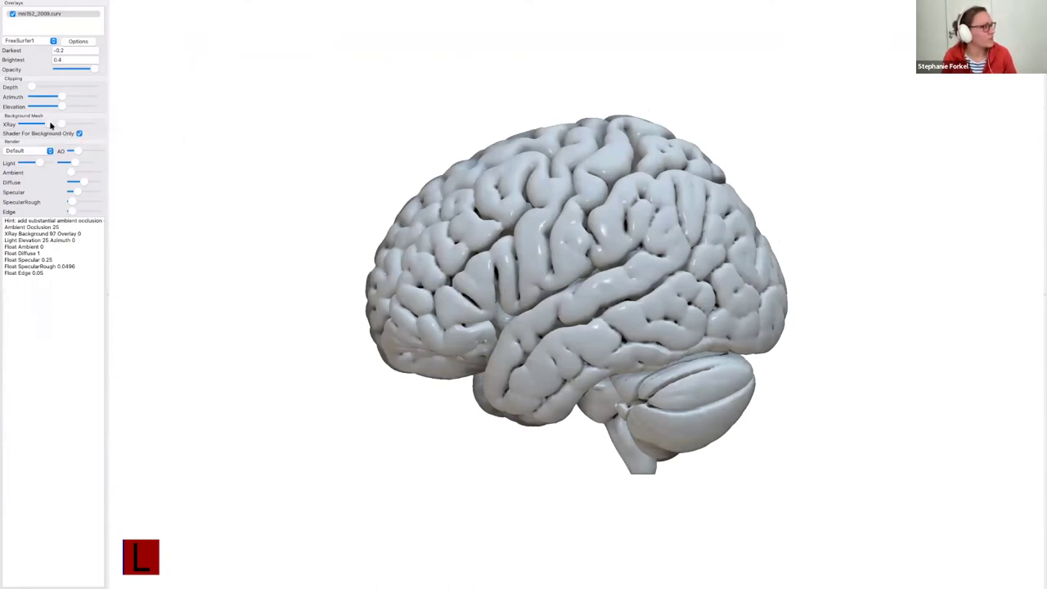
drag(40, 126, 36, 125)
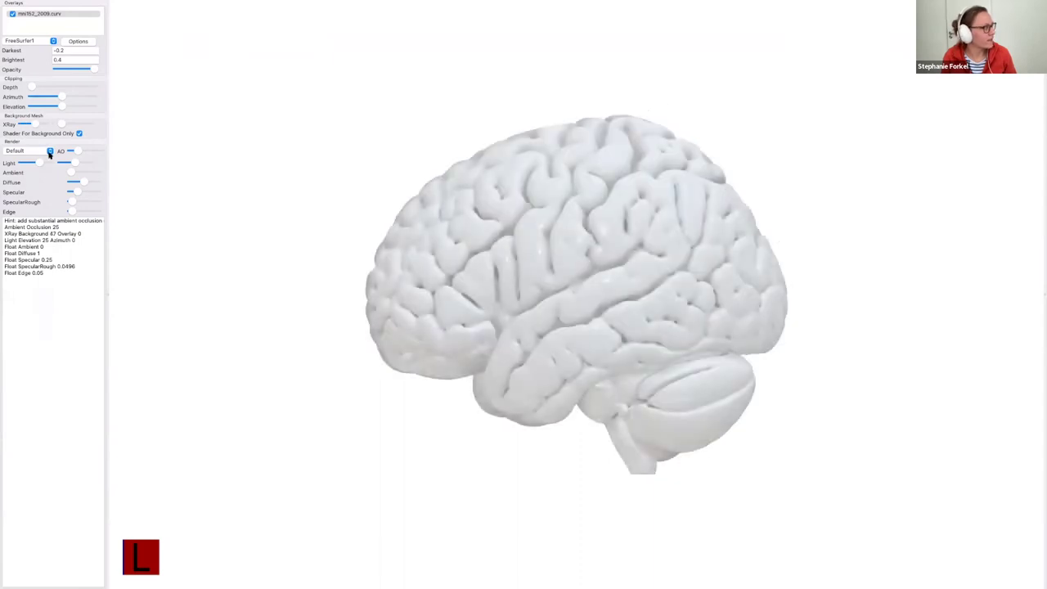
Try the Hemispheric, Phong_Matte and Wireframe shaders on the brain mesh.
click(49, 152)
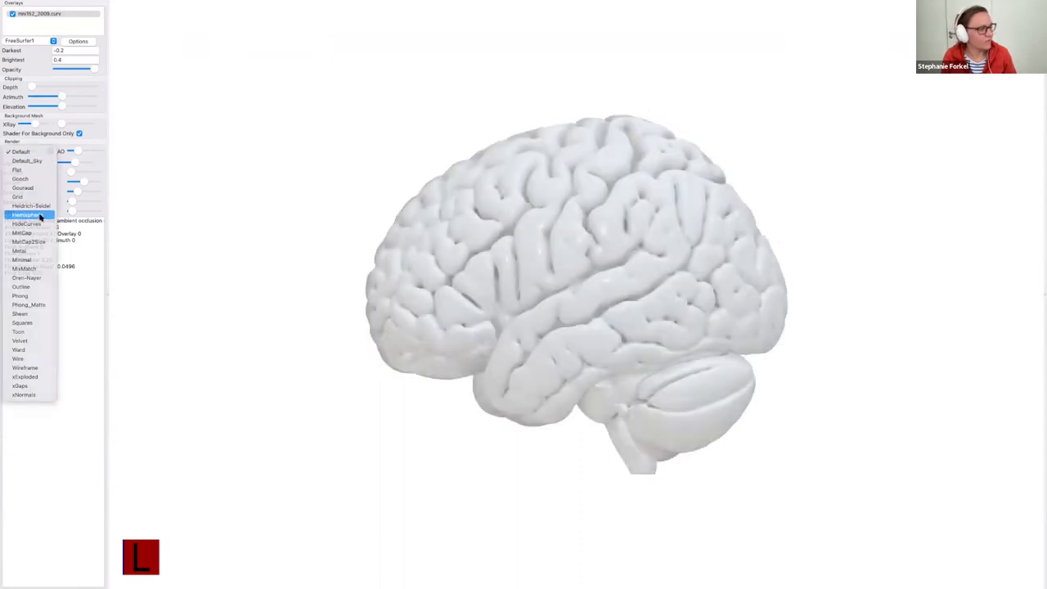
click(33, 215)
click(49, 151)
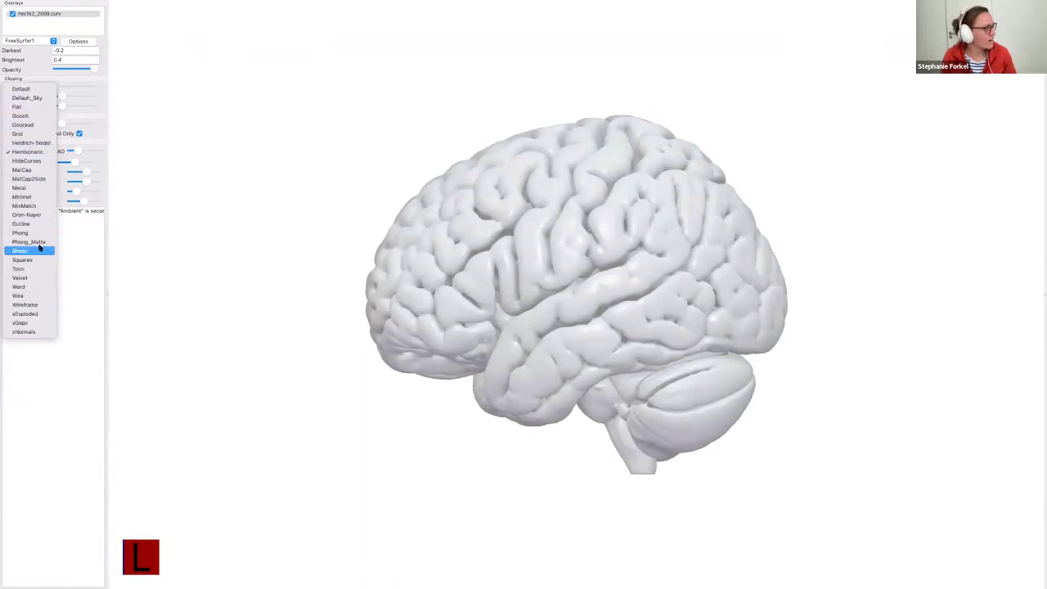
click(37, 243)
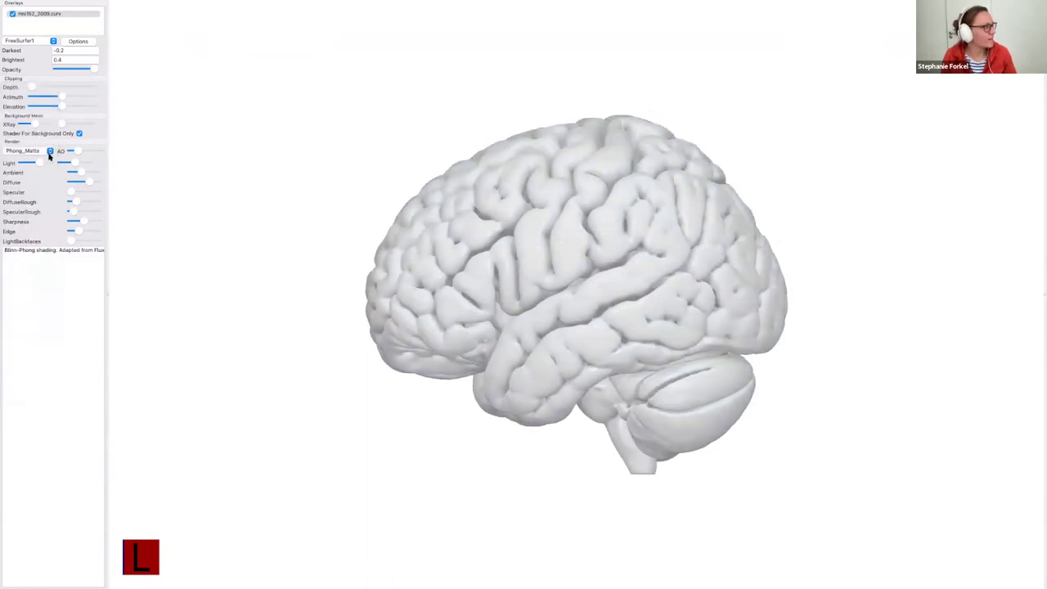
click(49, 152)
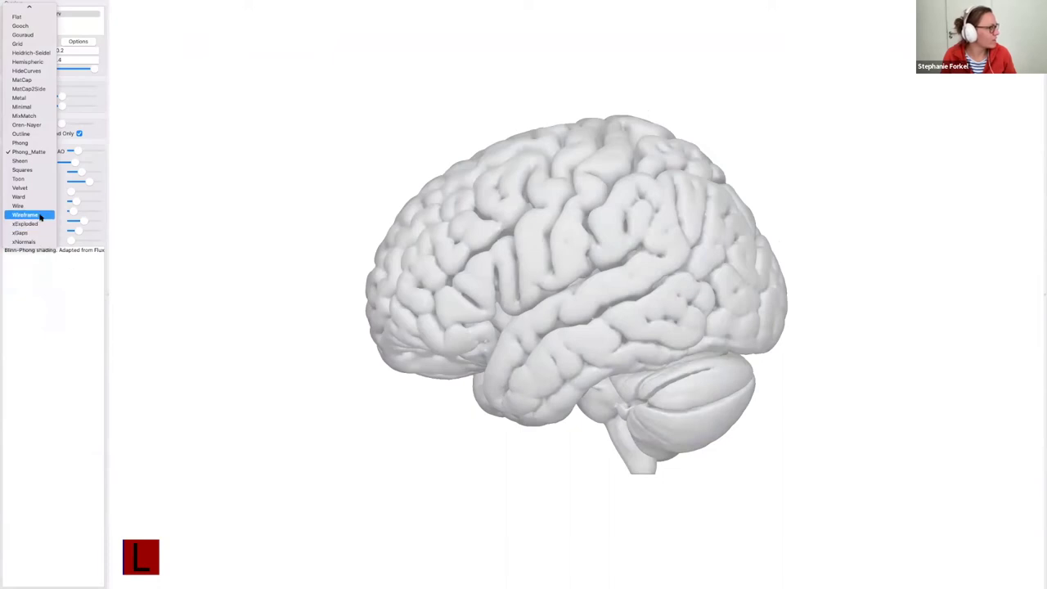
click(40, 215)
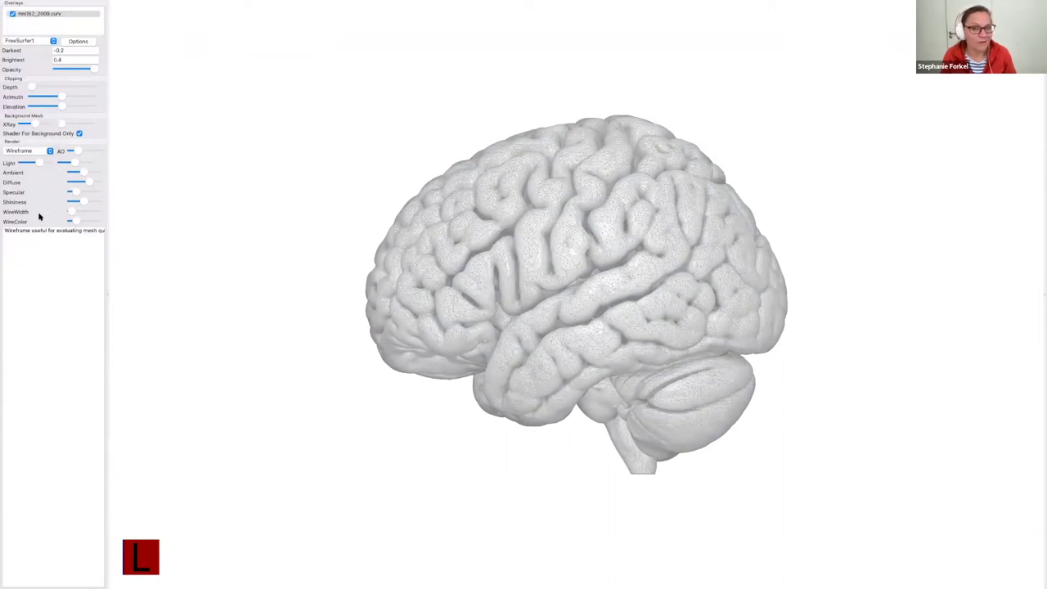
Set the brain mesh's render shader to Heidrich-Seidel.
click(50, 151)
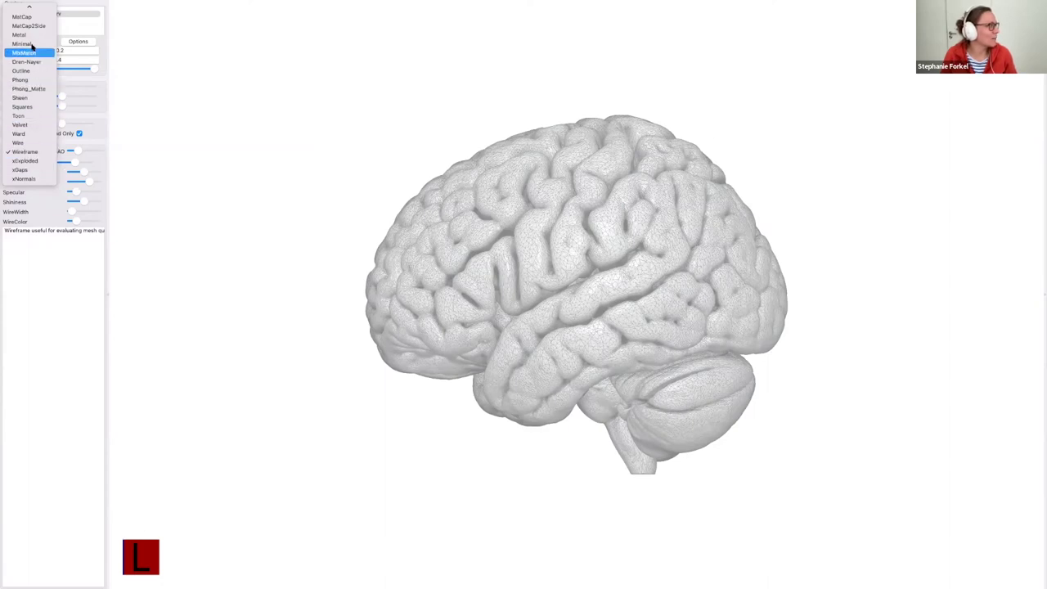
mouse_move(30, 8)
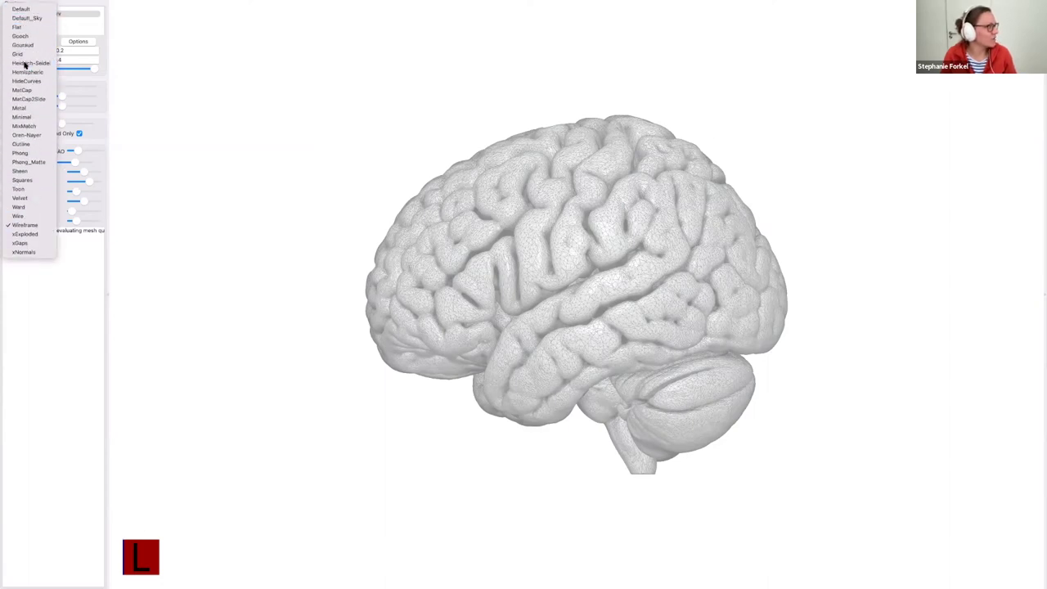
click(25, 64)
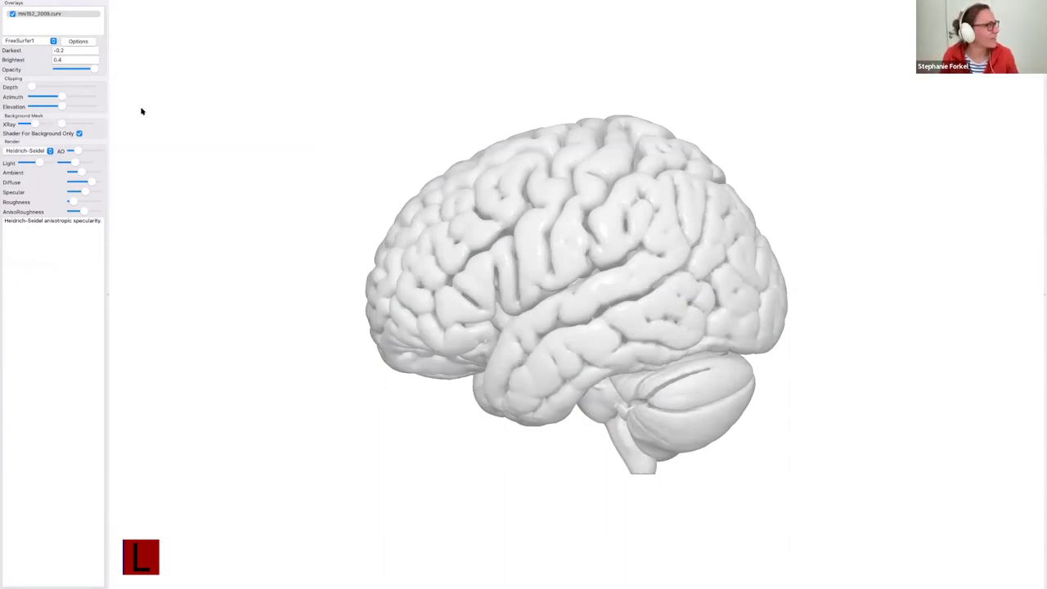
Add the SLF2.trk track file from the Data folder to the brain mesh scene.
mouse_move(99, 3)
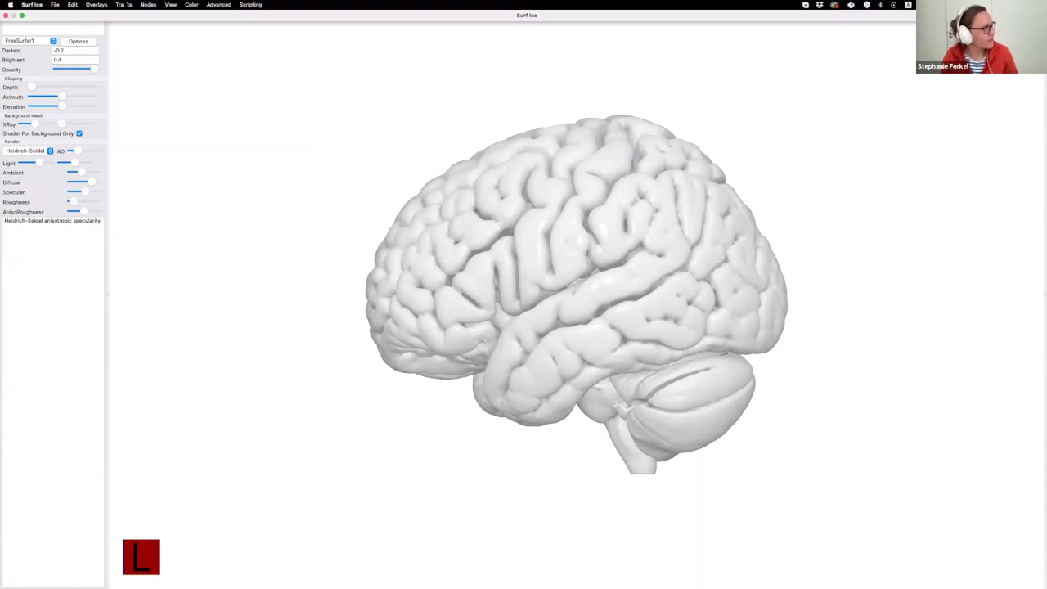
click(124, 4)
mouse_move(260, 10)
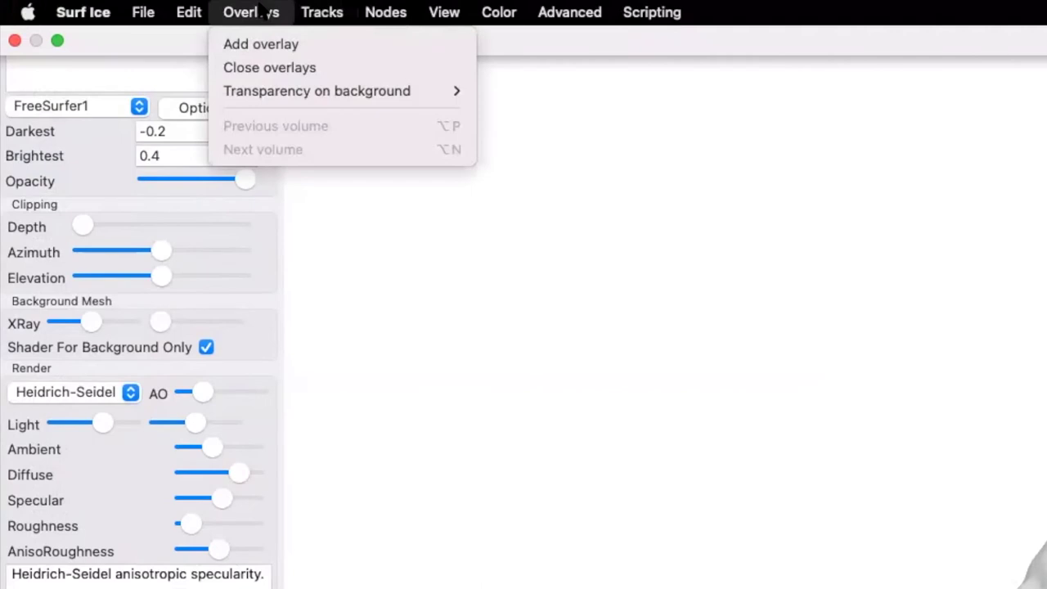
mouse_move(321, 11)
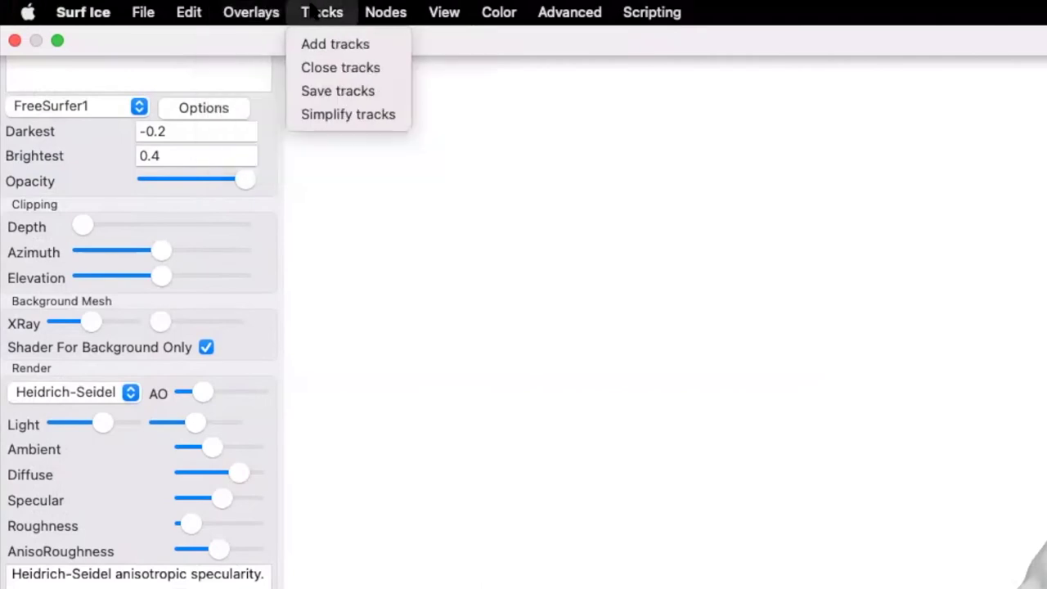
click(333, 45)
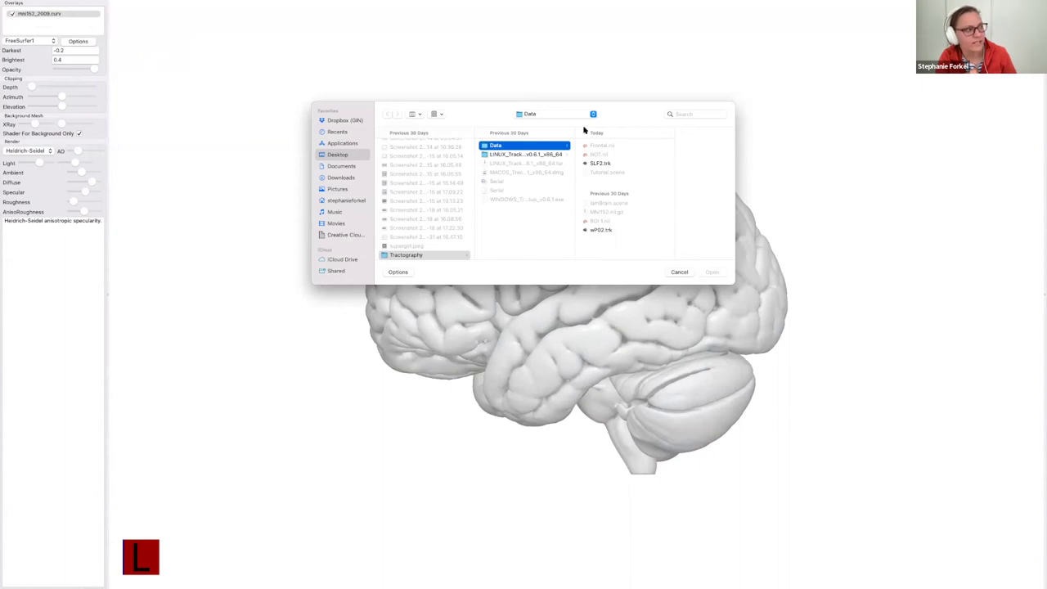
click(601, 162)
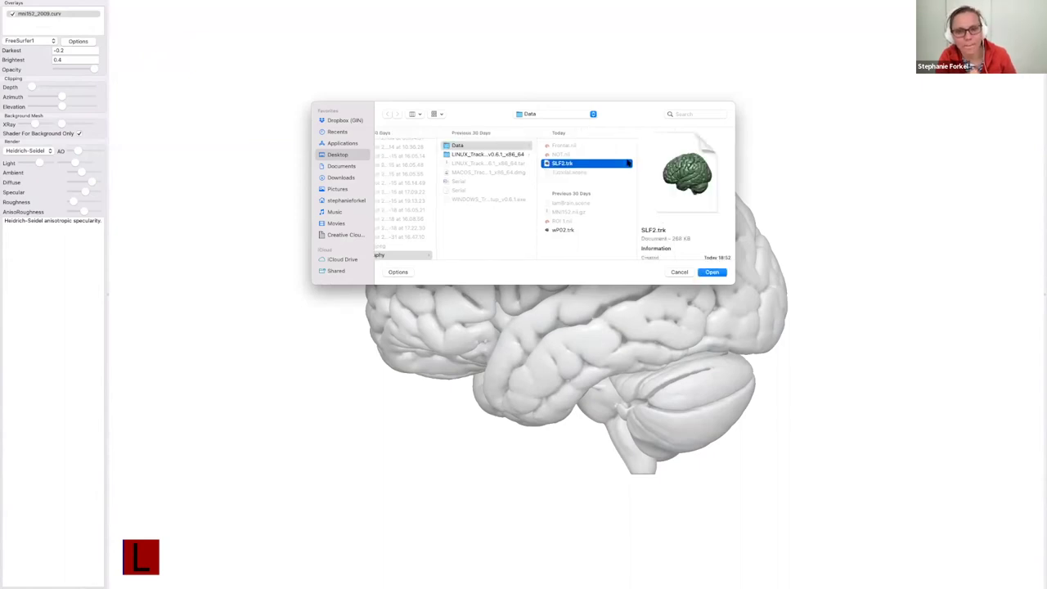
click(712, 271)
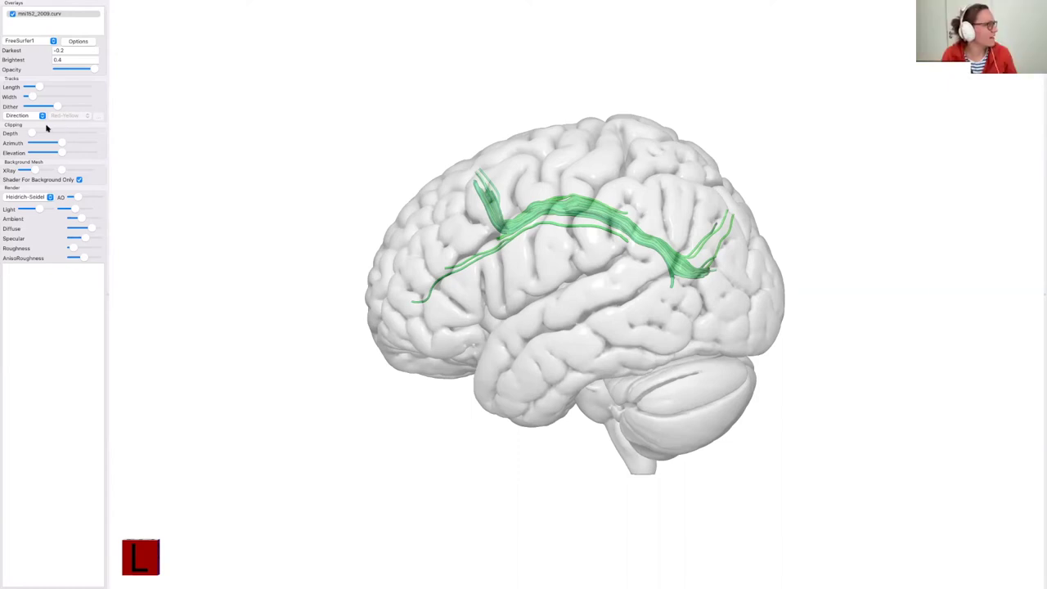
Set the background XRay to 71 and overlay XRay to 57, with light elevation 31 and Ambient 0.43.
click(48, 199)
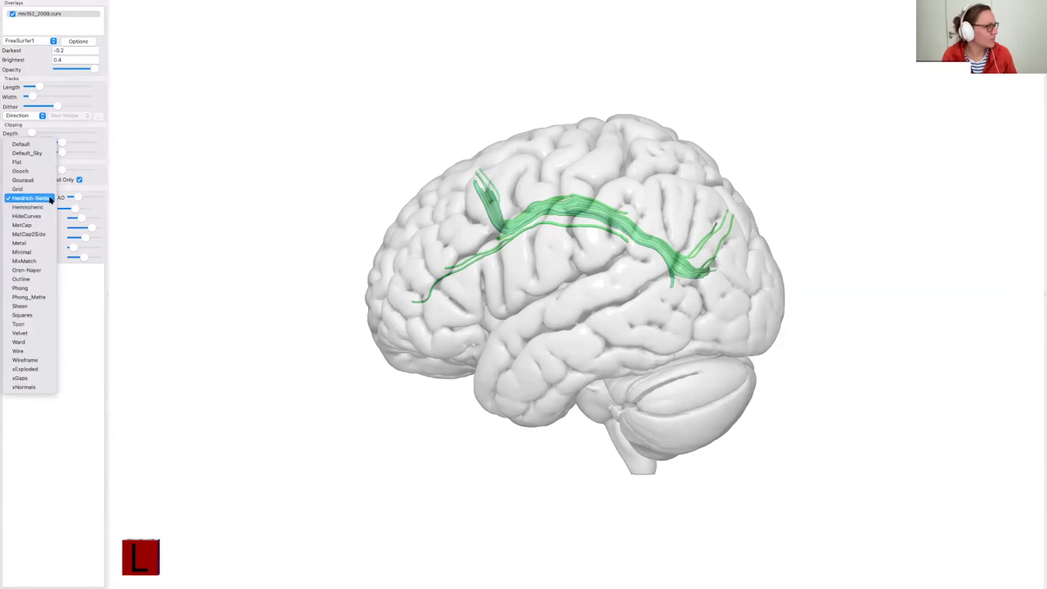
click(84, 276)
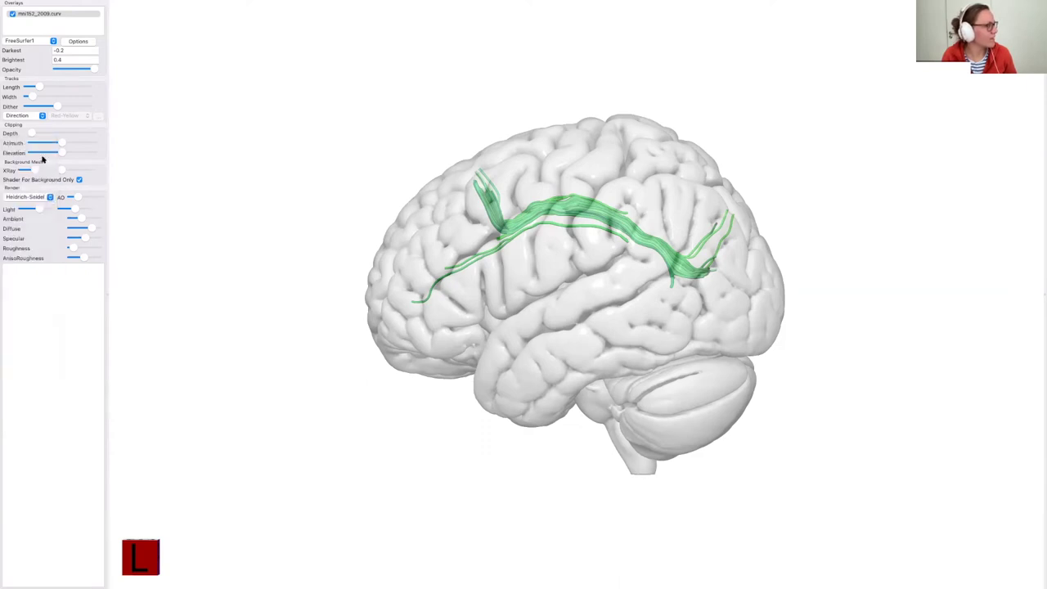
mouse_move(34, 172)
mouse_down()
mouse_move(65, 172)
mouse_move(20, 173)
mouse_move(152, 163)
mouse_move(68, 166)
mouse_move(79, 163)
mouse_up()
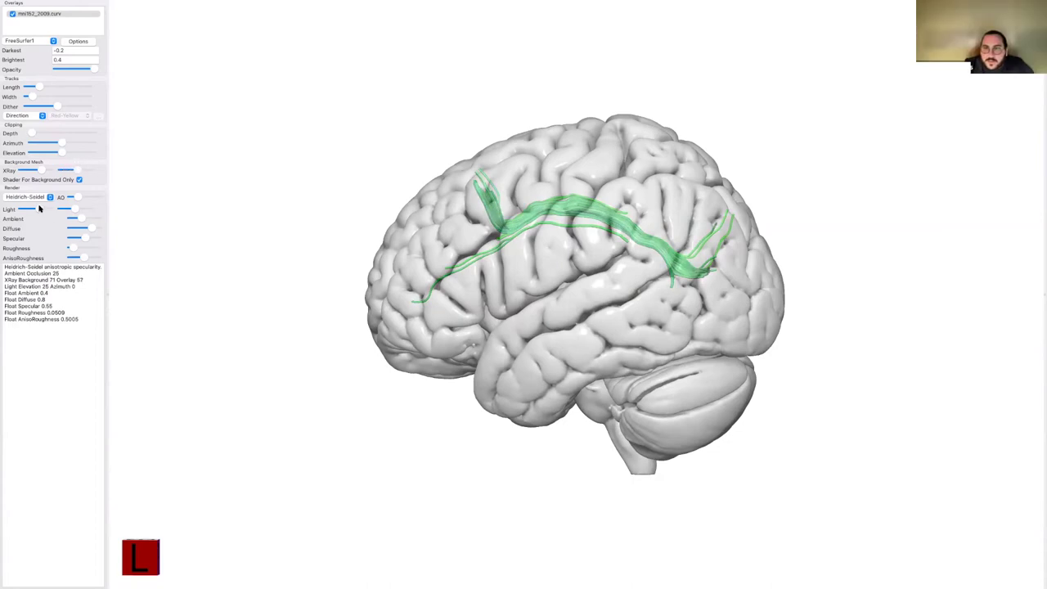
mouse_move(39, 209)
mouse_down()
mouse_move(31, 210)
mouse_move(100, 215)
mouse_move(80, 217)
mouse_up()
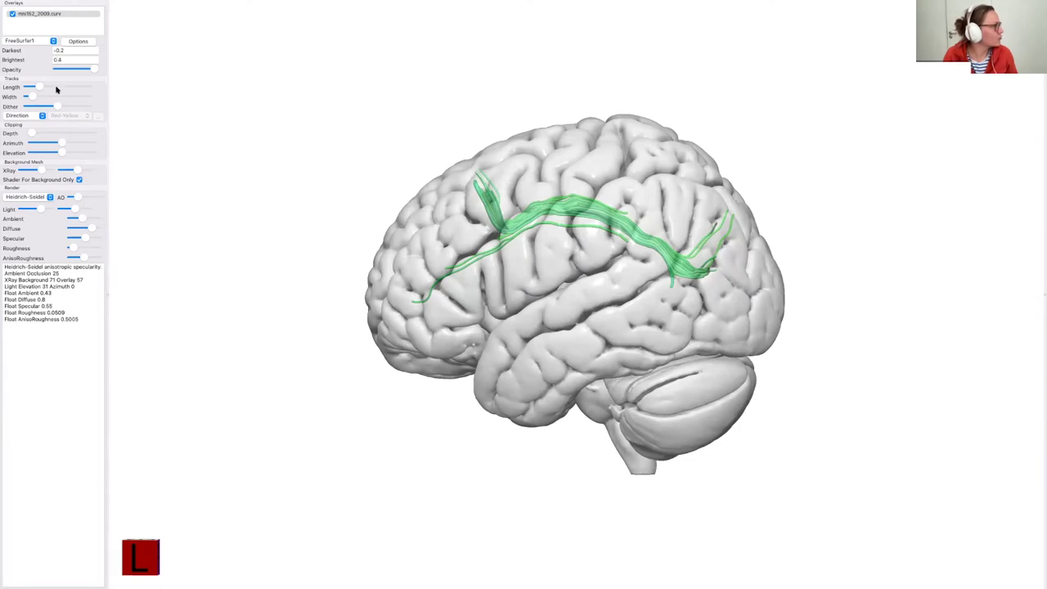
Set the clipping azimuth to 81 and the clipping elevation to 79, and turn the brain back to its left side.
drag(60, 142, 44, 142)
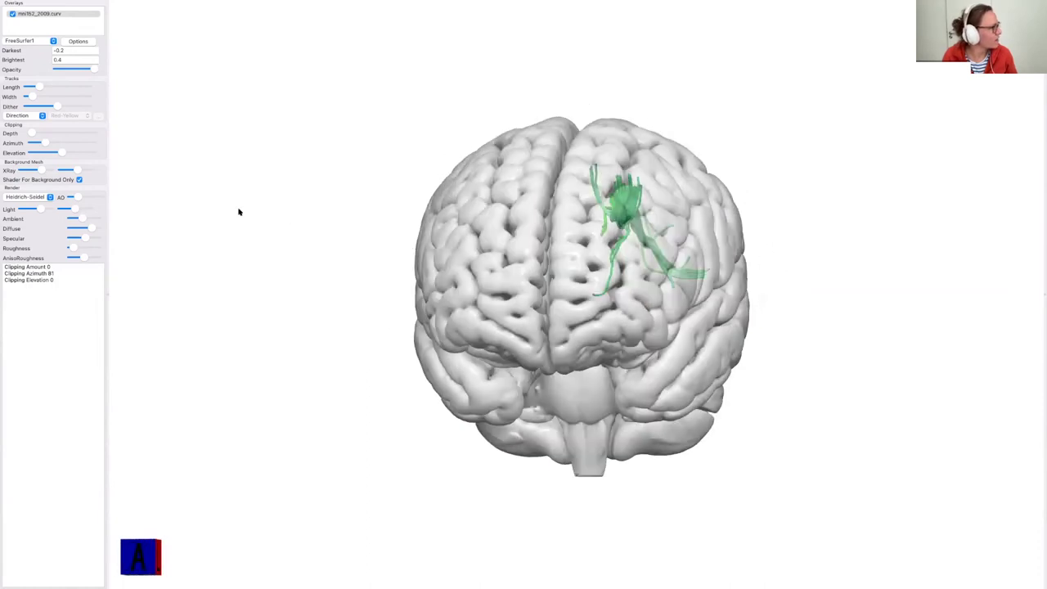
mouse_move(61, 154)
mouse_down()
mouse_move(38, 154)
mouse_move(72, 155)
mouse_up()
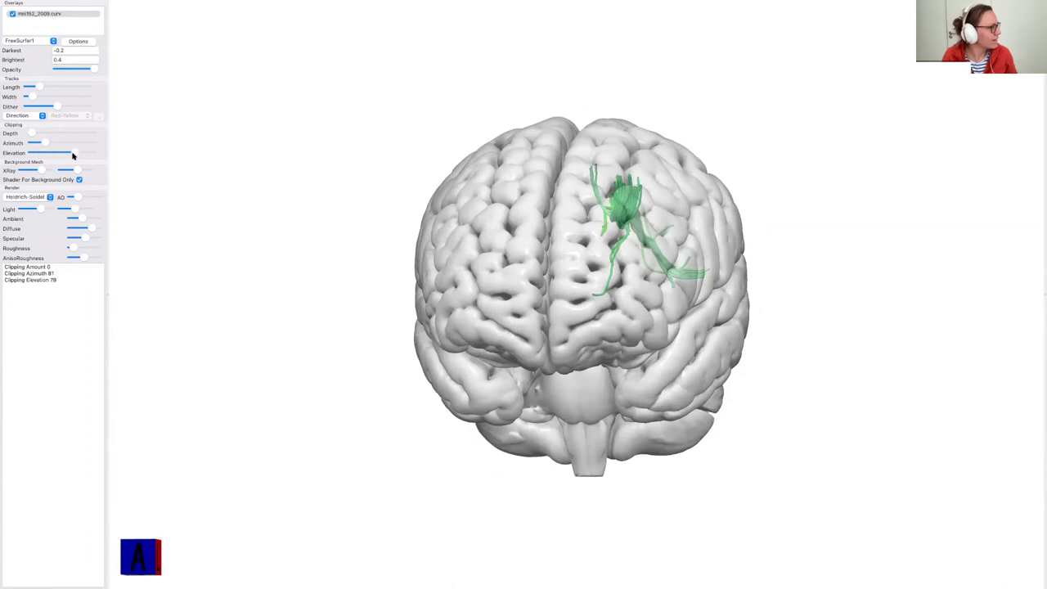
mouse_move(618, 209)
mouse_down()
mouse_move(573, 209)
mouse_move(646, 209)
mouse_move(599, 210)
mouse_up()
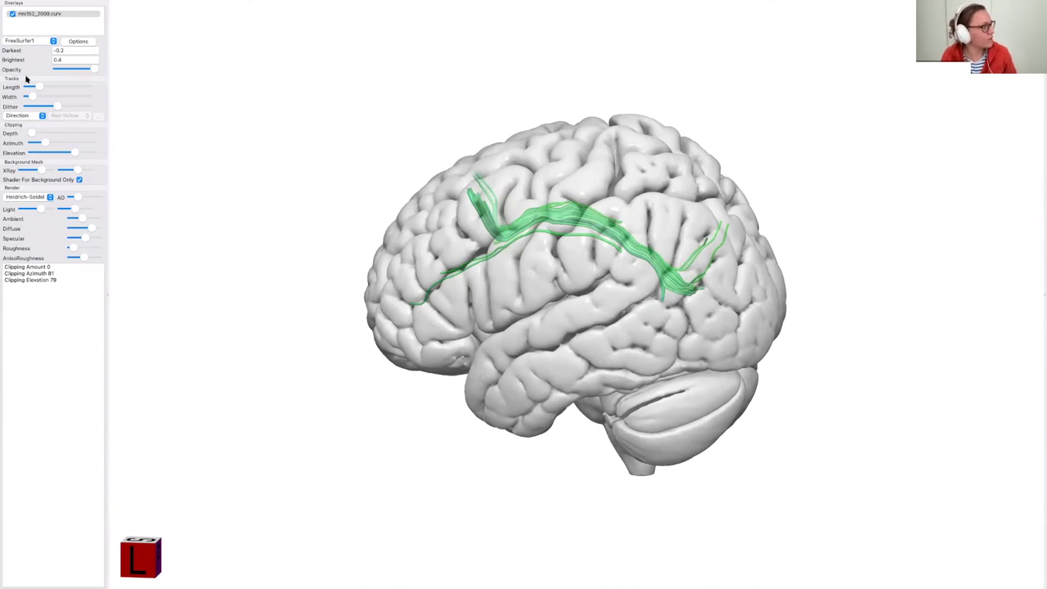
Colour the SLF2 tracks by HMOA_1 and set the mni152_2009.curv overlay's brightest value to 0.2.
click(42, 117)
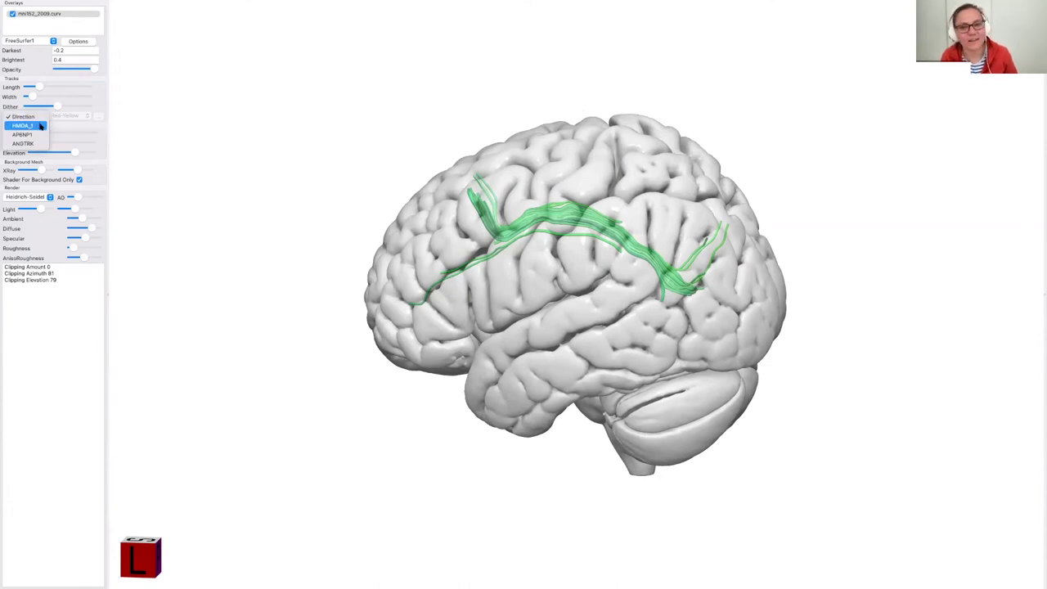
click(40, 126)
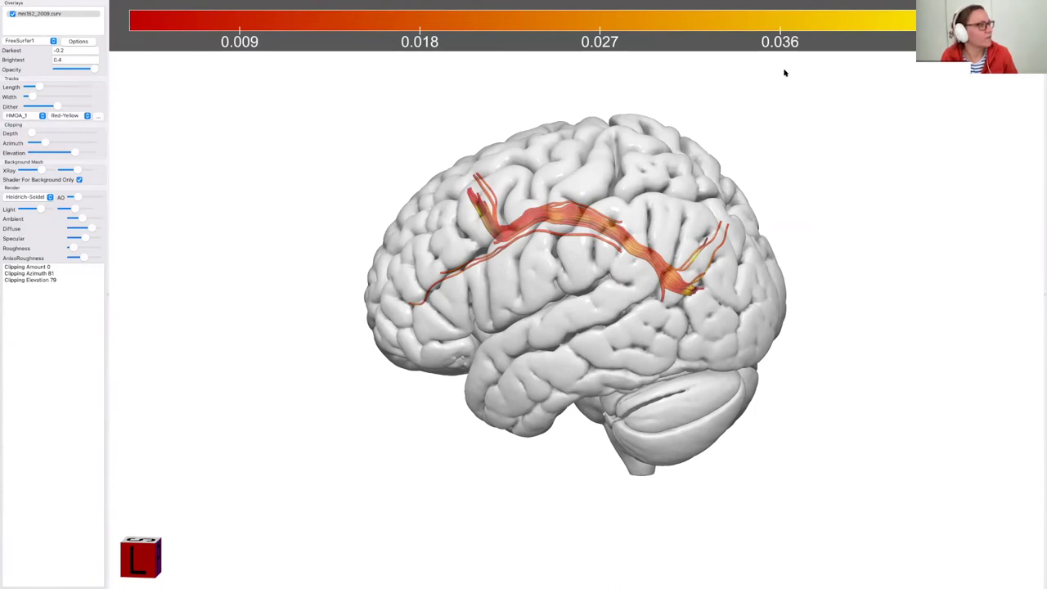
drag(65, 59, 50, 59)
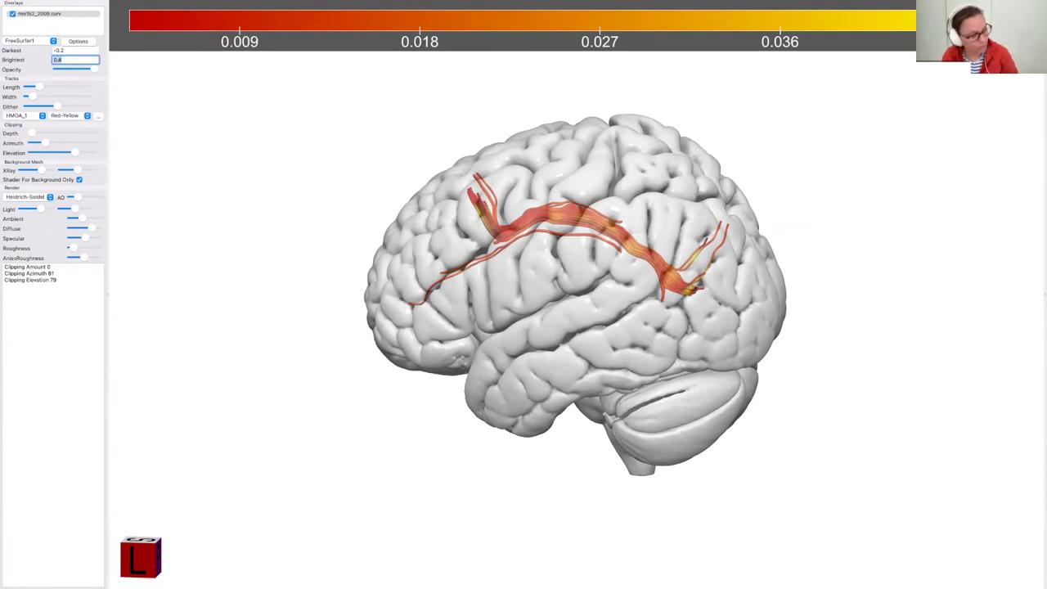
text(2)
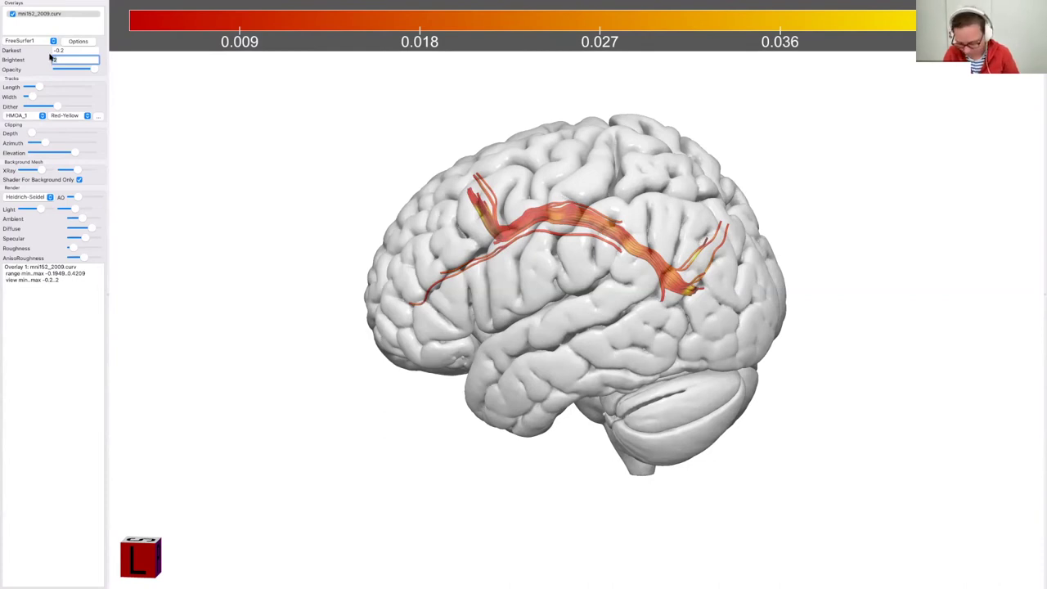
text(0.2)
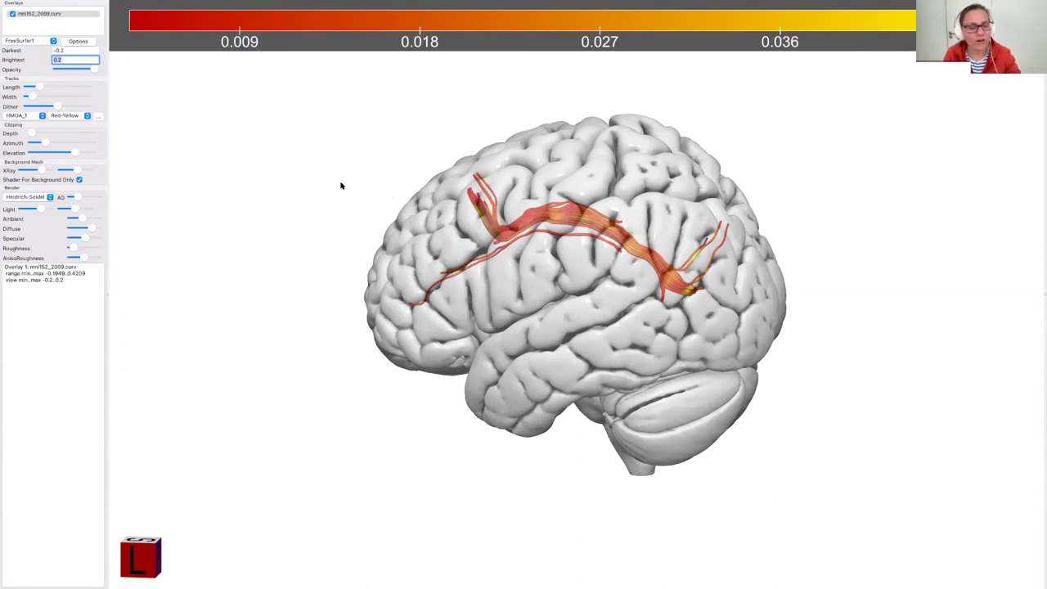
Look through the atlas folder's mz3 files and try to add AICHAhr.rh.mz3 as an overlay.
mouse_move(96, 3)
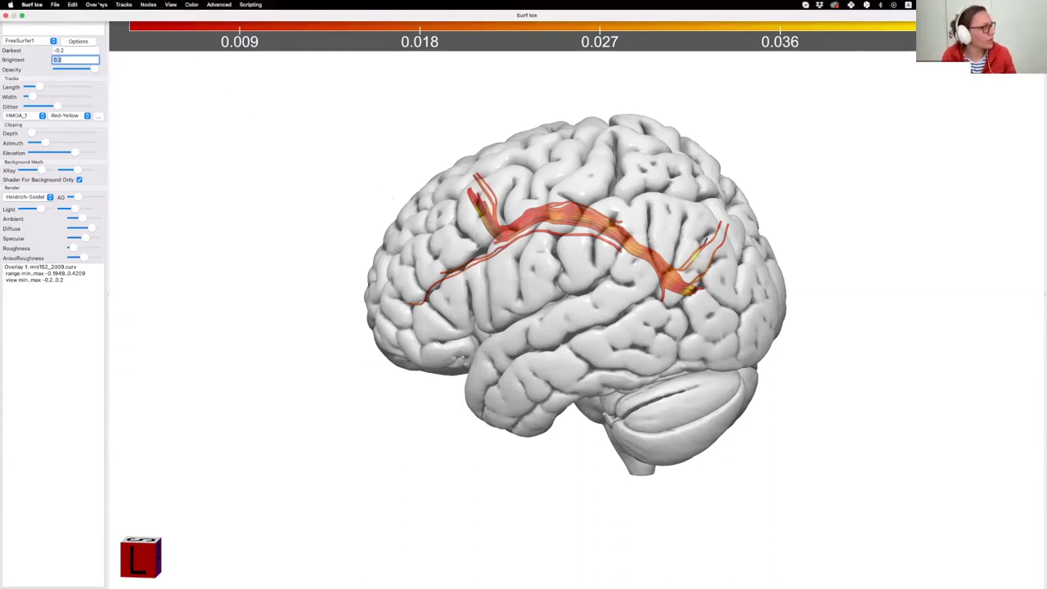
click(97, 4)
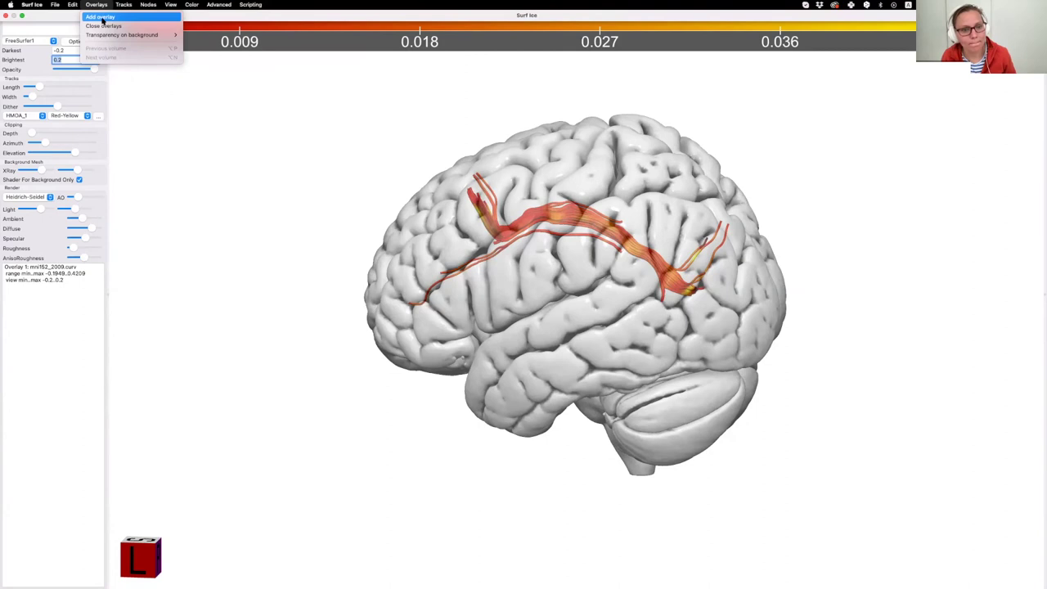
click(102, 17)
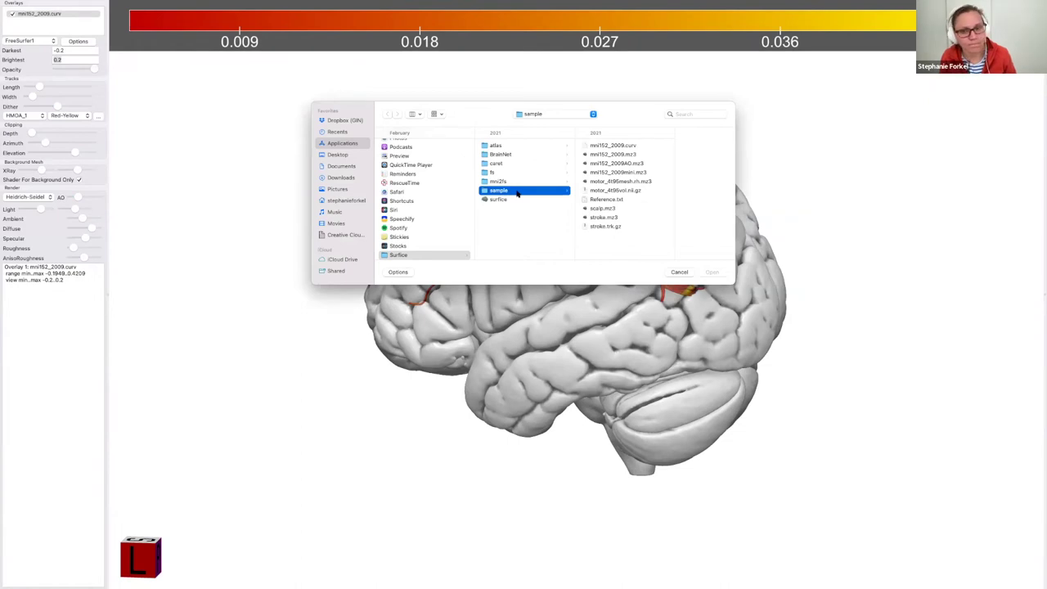
click(491, 146)
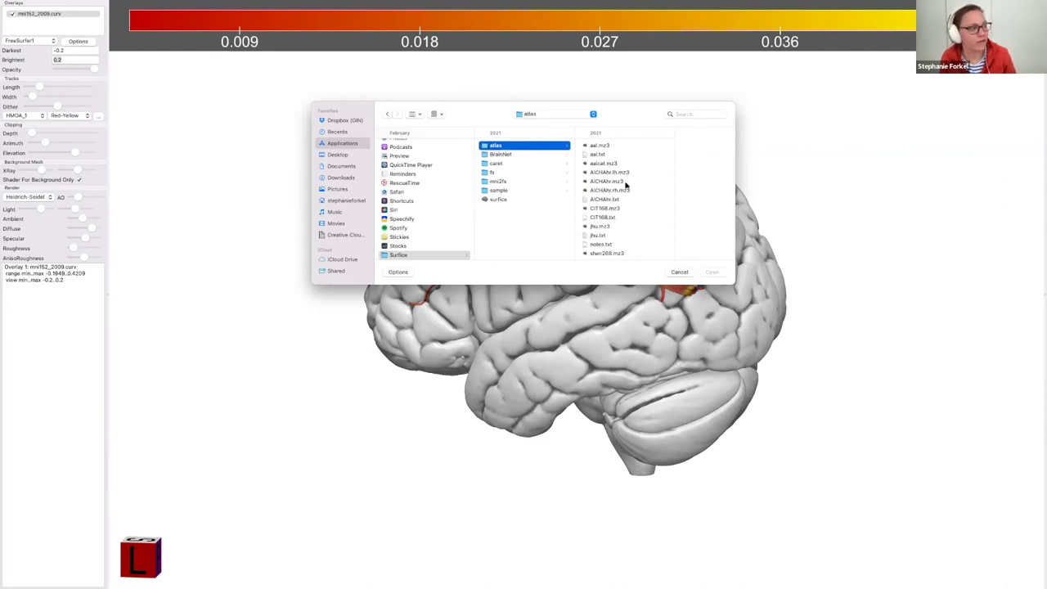
scroll(644, 203, down, 2)
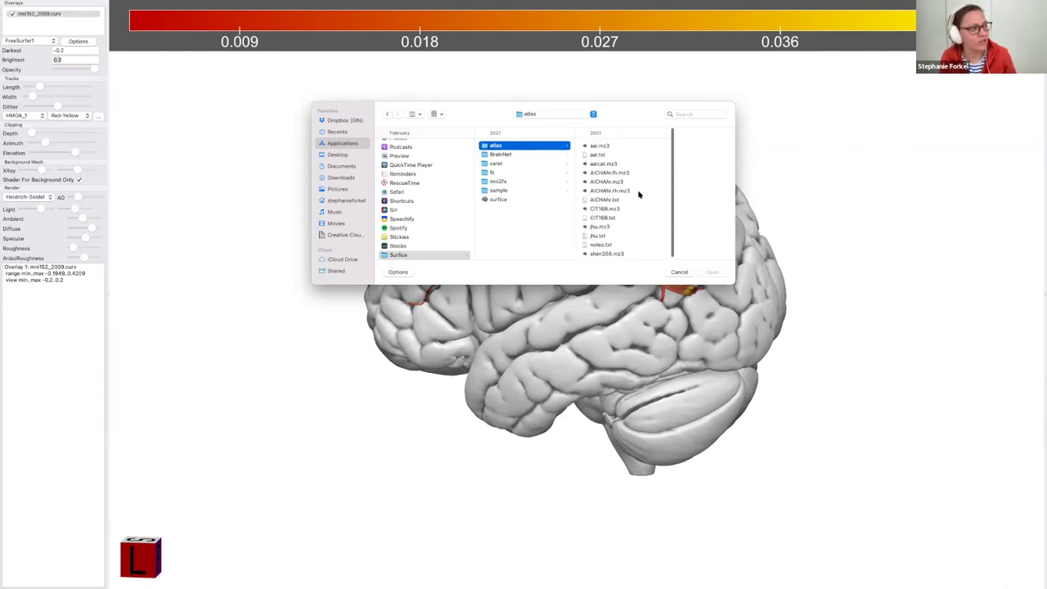
click(605, 145)
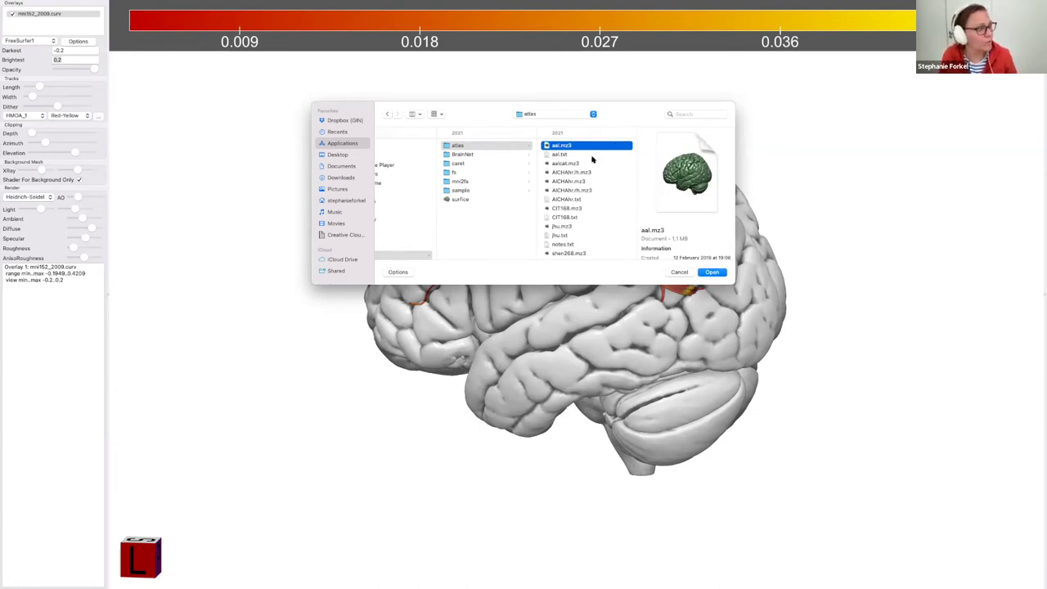
click(604, 172)
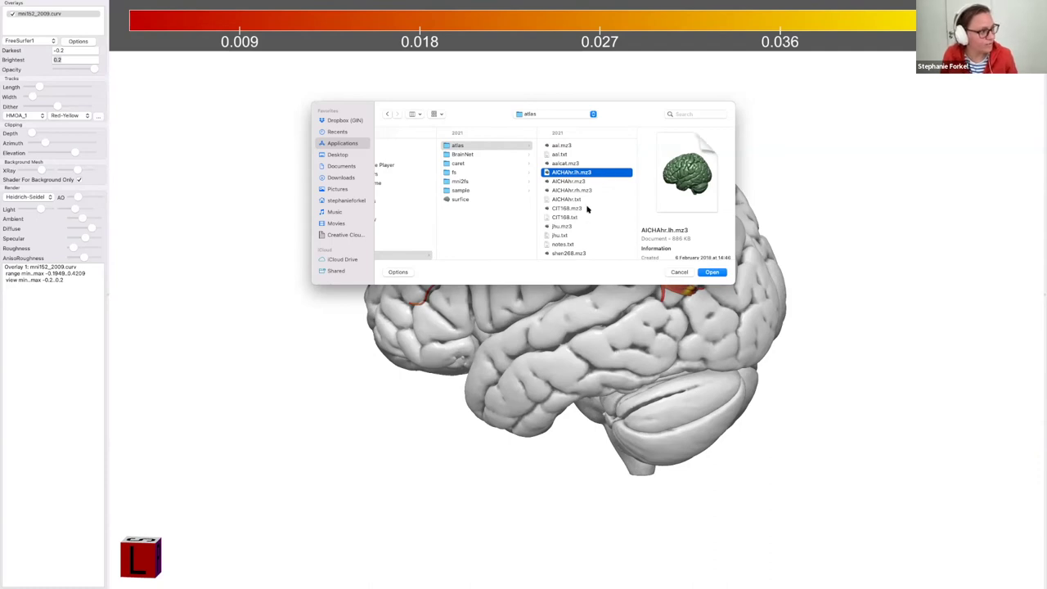
click(588, 208)
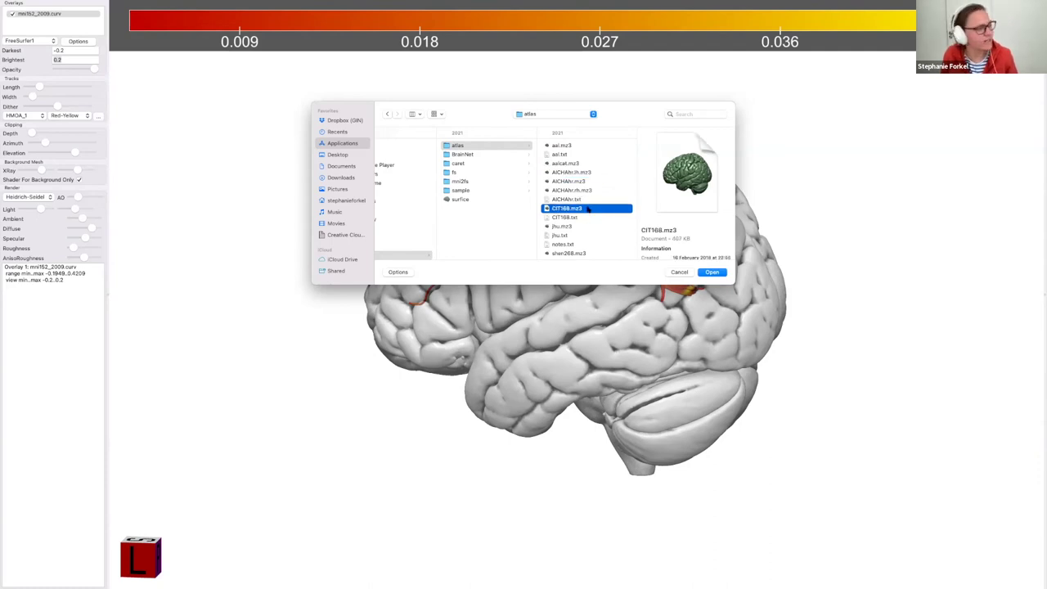
click(585, 228)
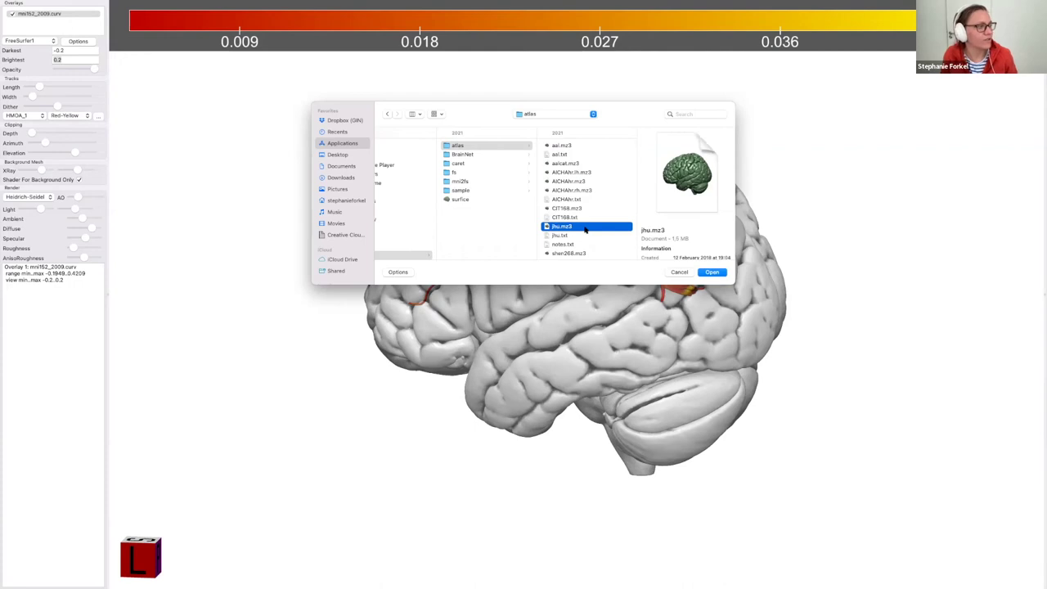
click(599, 173)
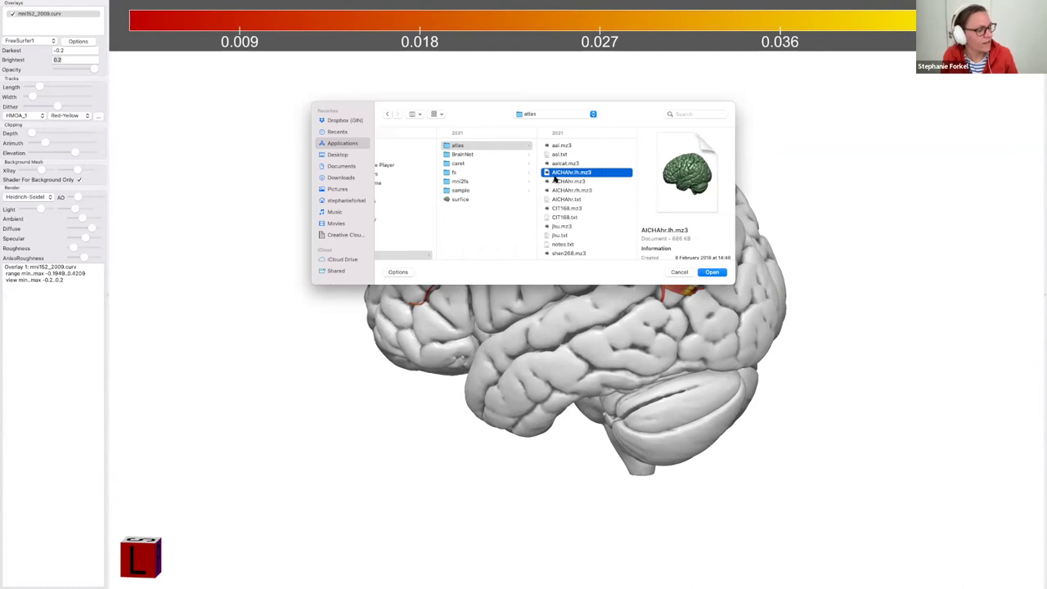
click(600, 190)
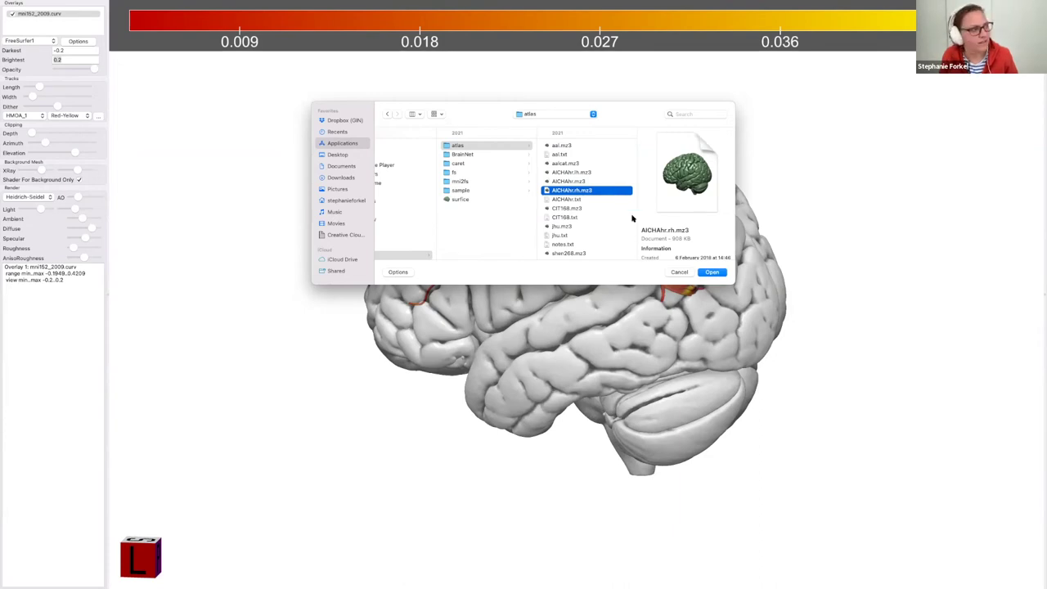
key(Return)
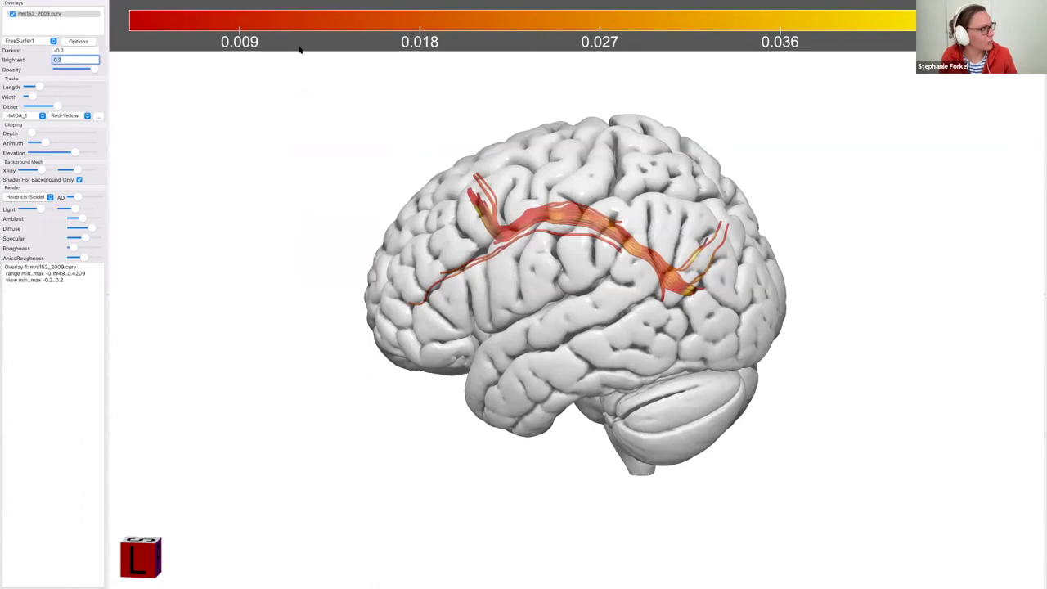
Add the right-hemisphere atlas AICHAhr.rh.mz3 from the atlas folder as an overlay on the brain mesh.
click(95, 4)
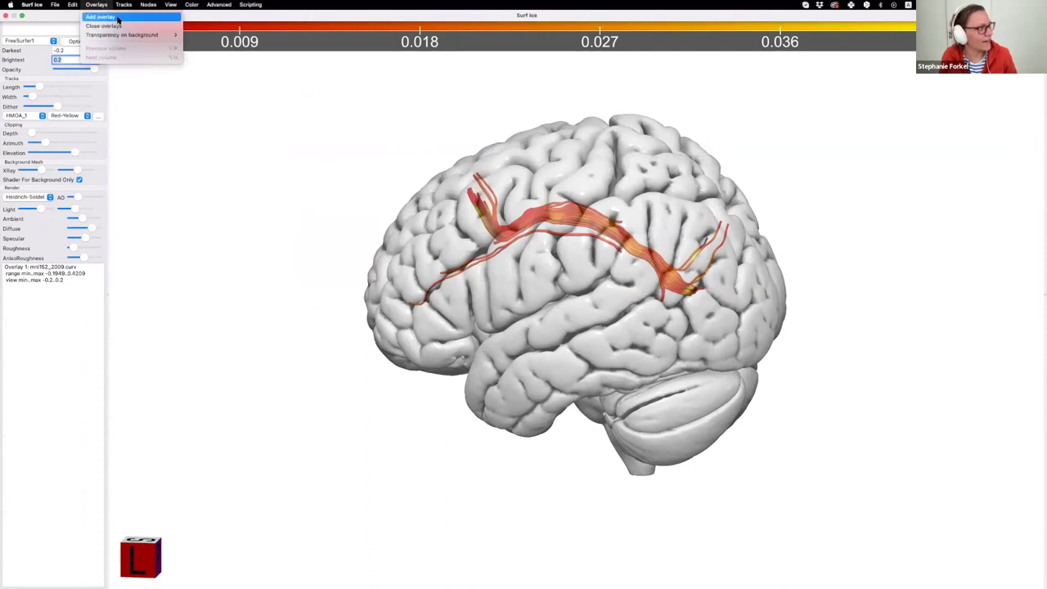
click(117, 18)
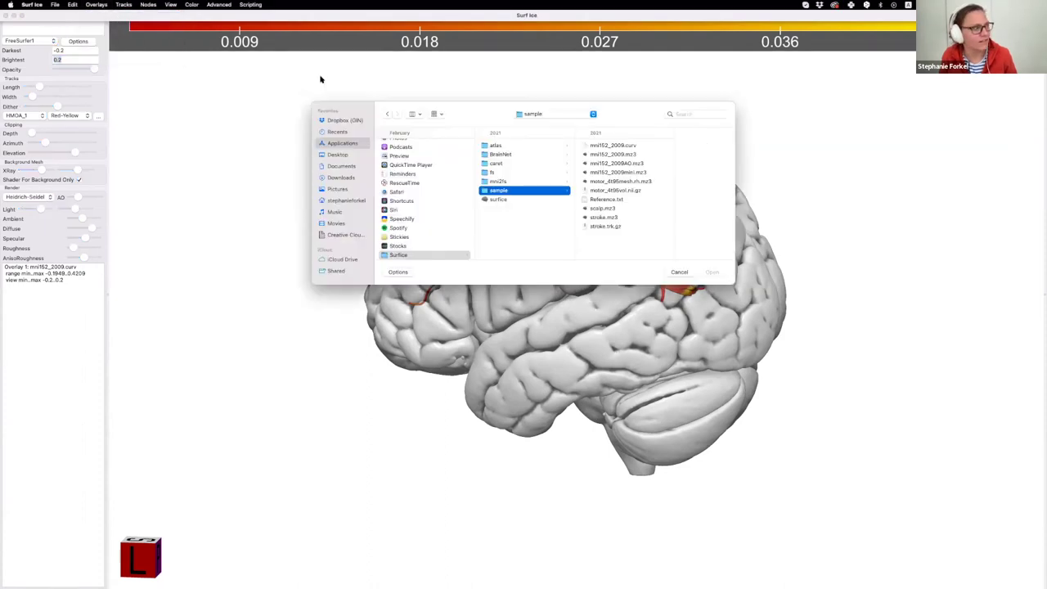
click(496, 146)
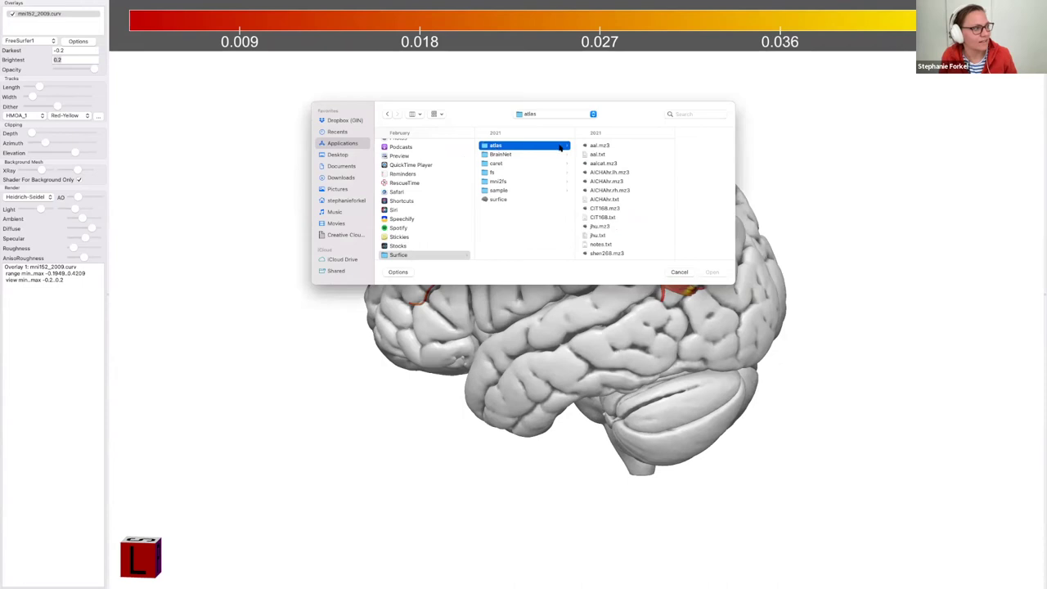
click(642, 191)
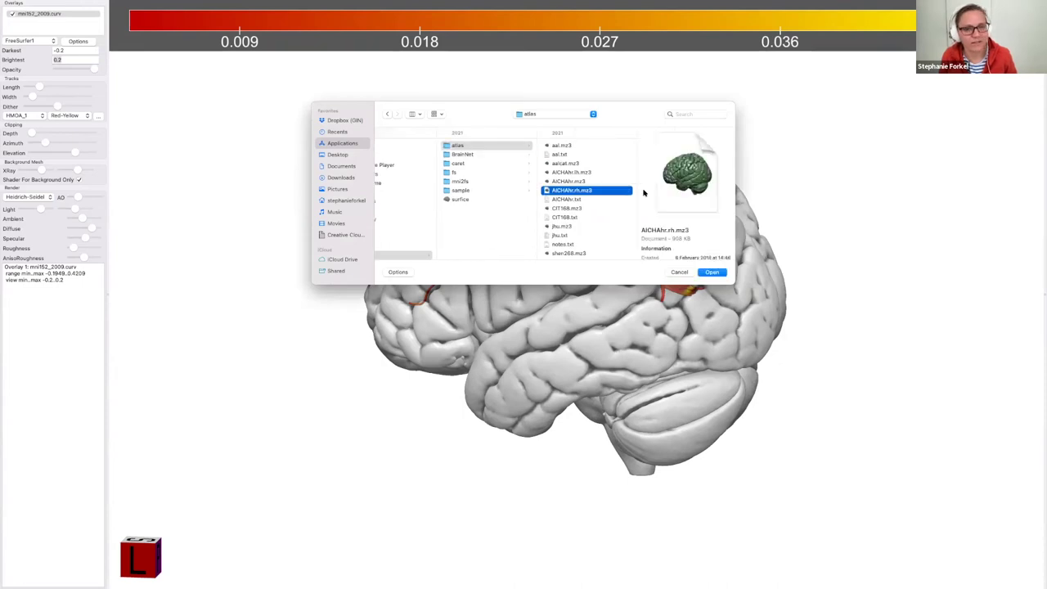
key(Return)
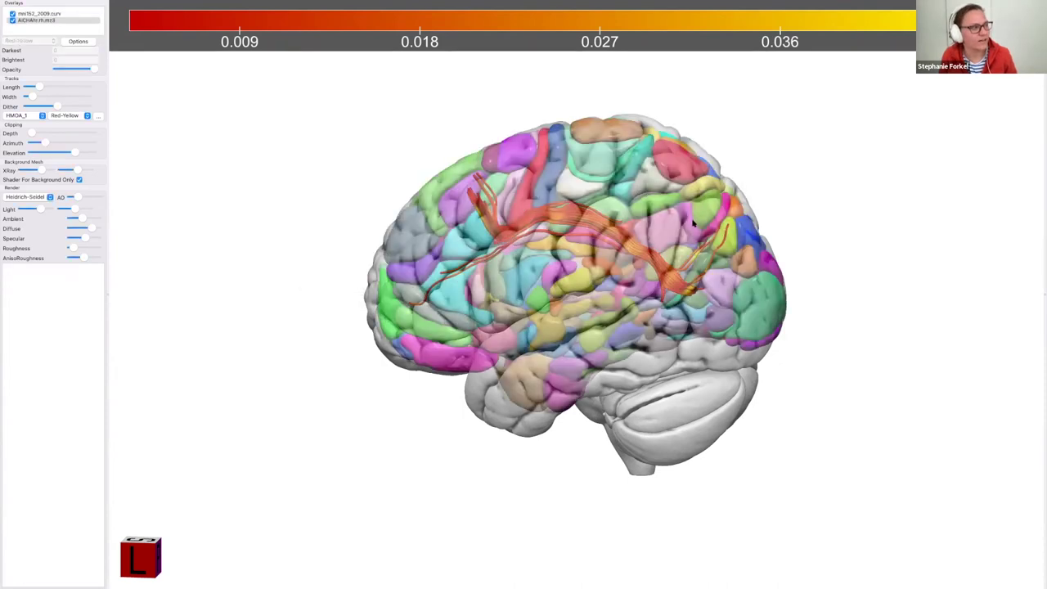
Inspect the atlas regions and SLF2 tracks from above, left, behind, right and front.
drag(693, 222, 728, 239)
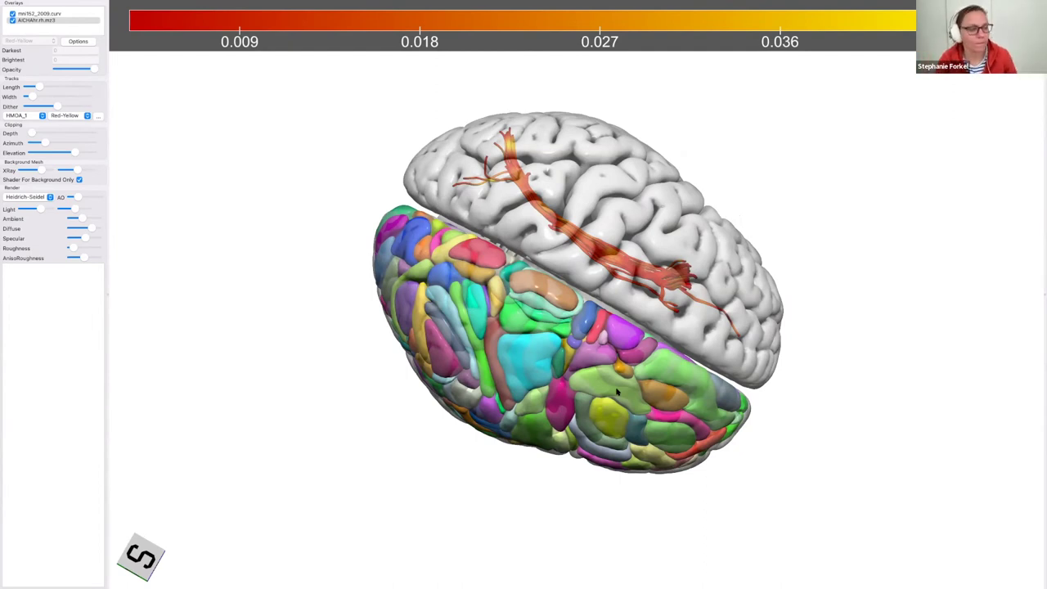
drag(610, 387, 617, 370)
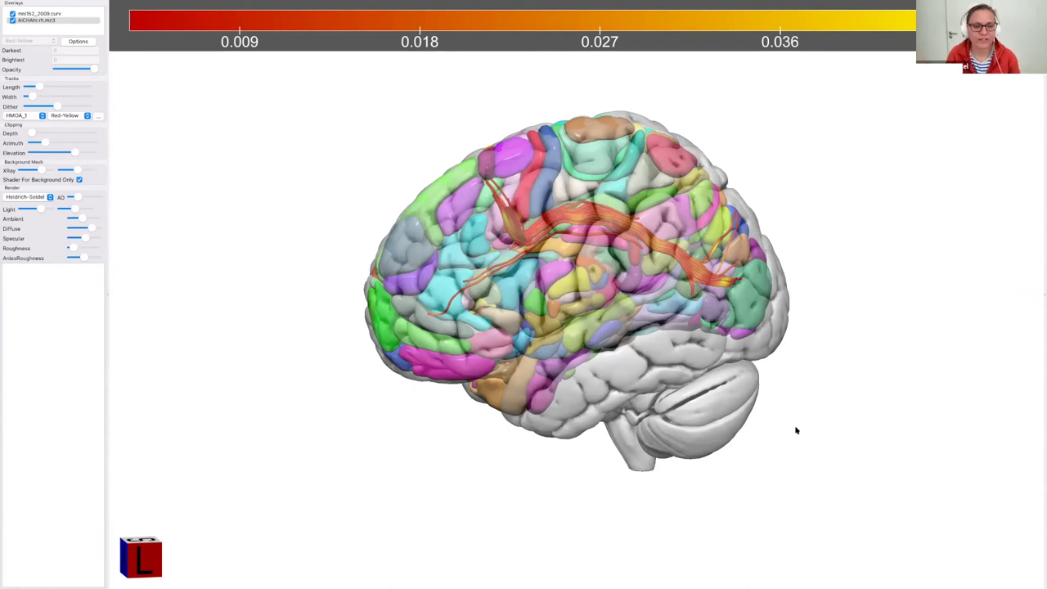
mouse_move(783, 416)
mouse_down()
mouse_move(792, 416)
mouse_move(762, 417)
mouse_up()
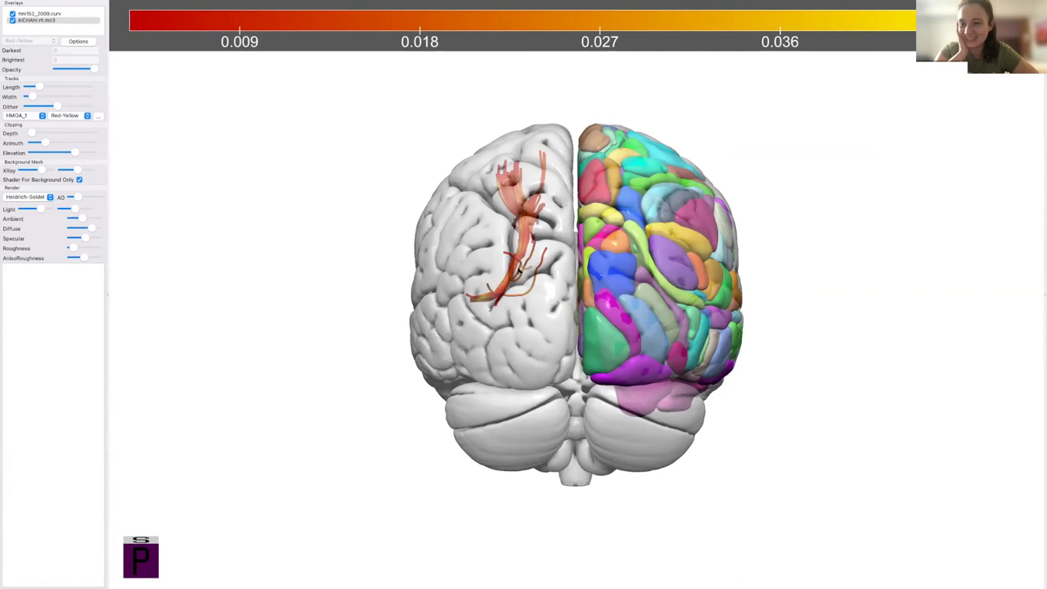
key(ctrl+l)
drag(503, 270, 496, 266)
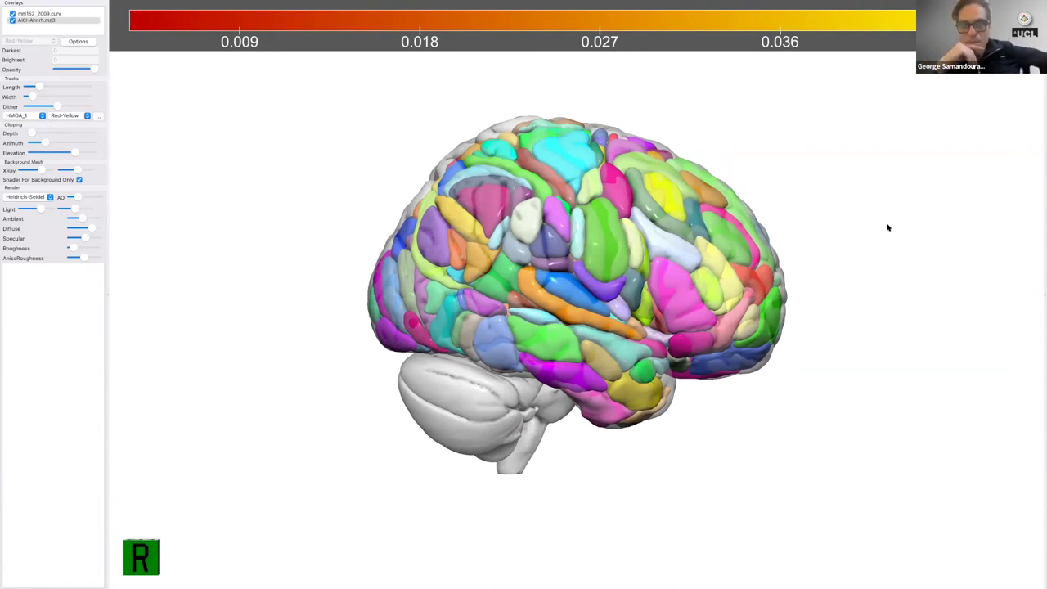
key(ctrl+a)
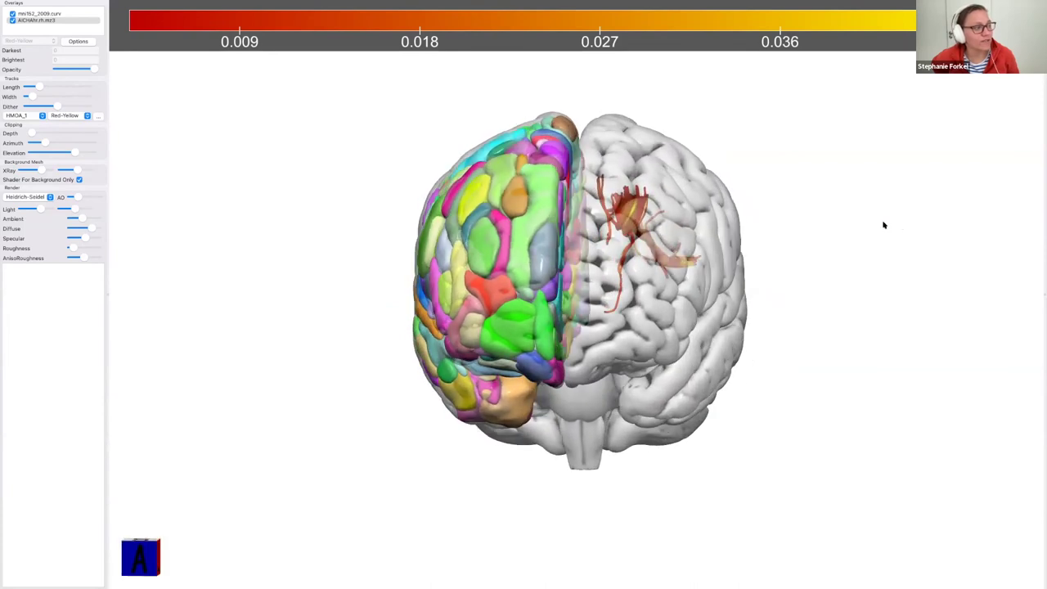
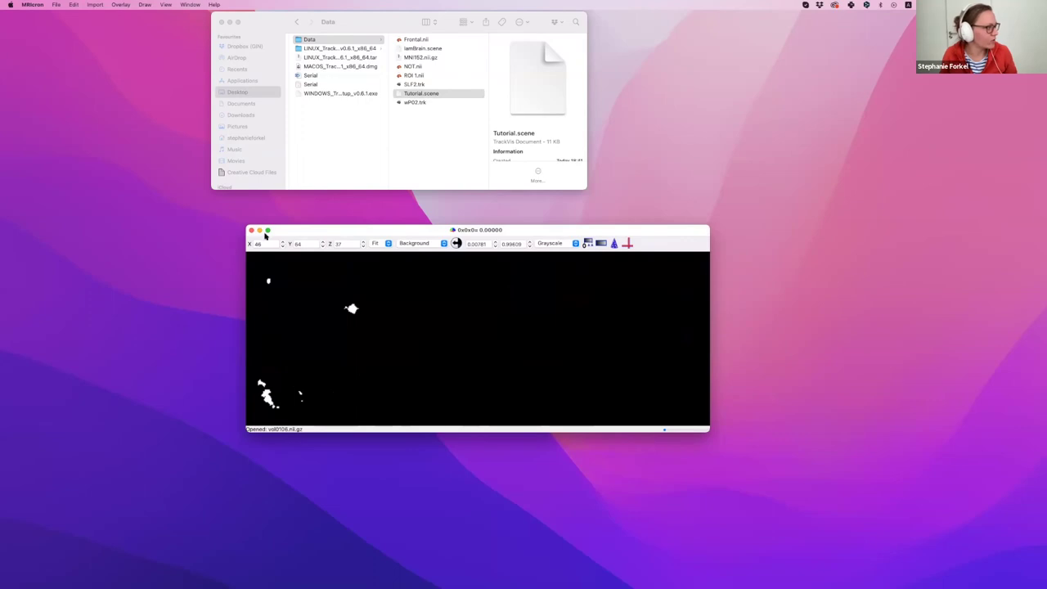
Switch to MRIcron, enlarge its window and open the recent image MNIHCP164_T1W.nii.
click(267, 229)
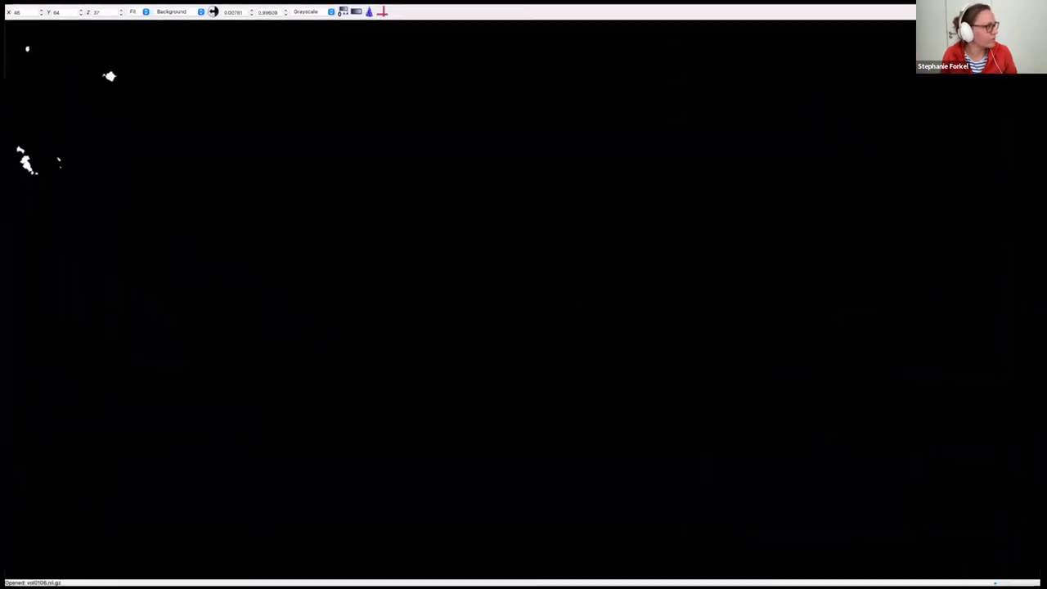
click(57, 4)
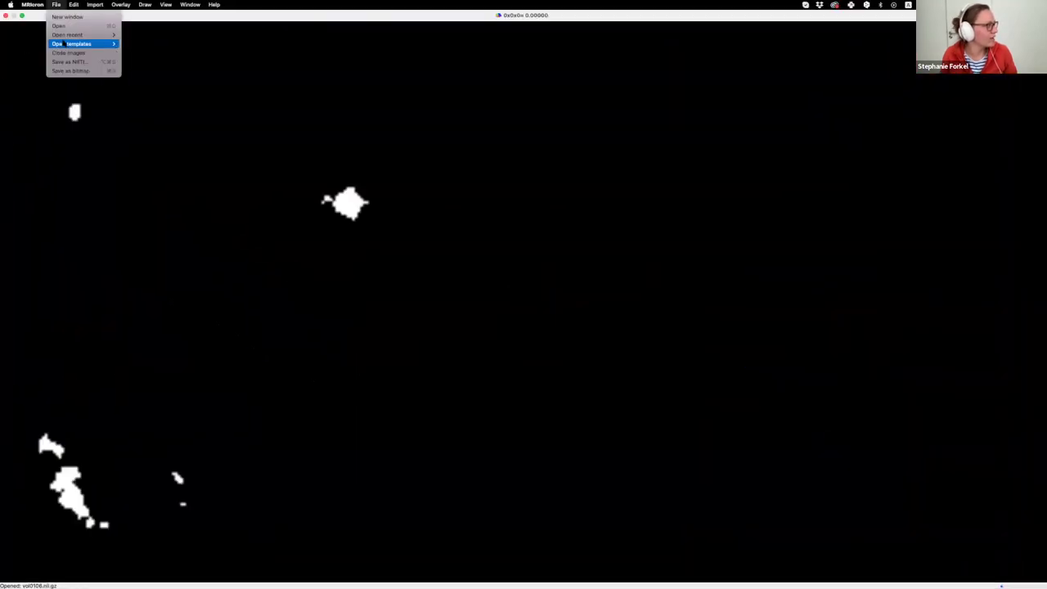
mouse_move(67, 44)
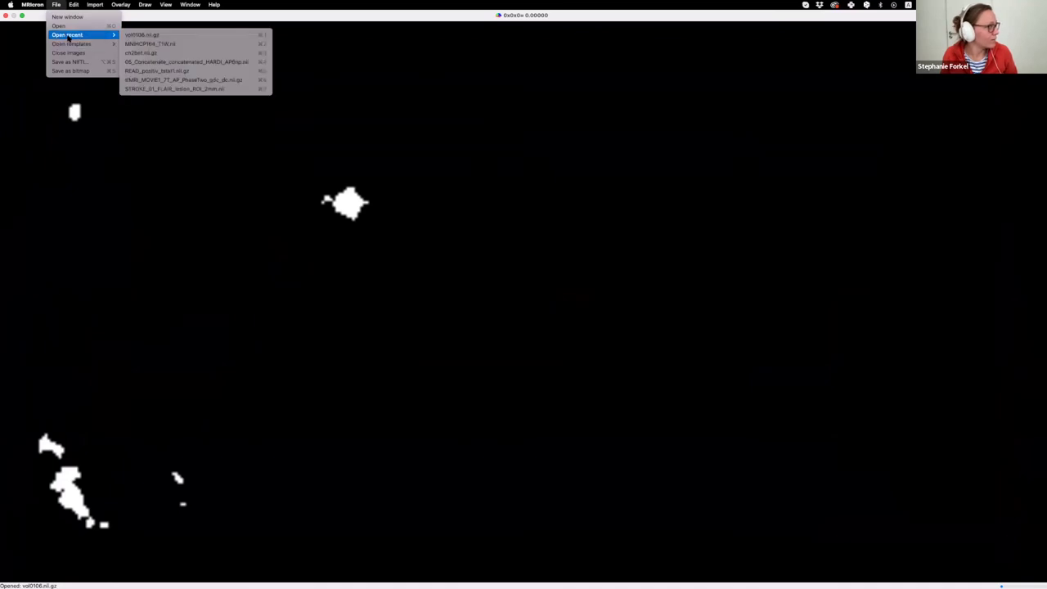
click(169, 46)
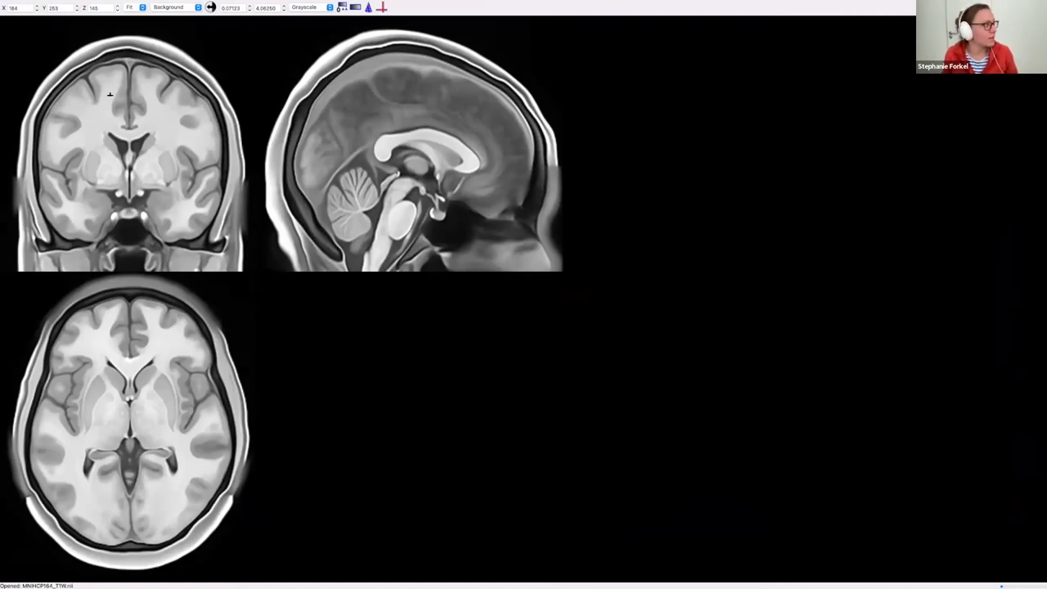
Look through the list of built-in template images.
click(56, 4)
mouse_move(77, 44)
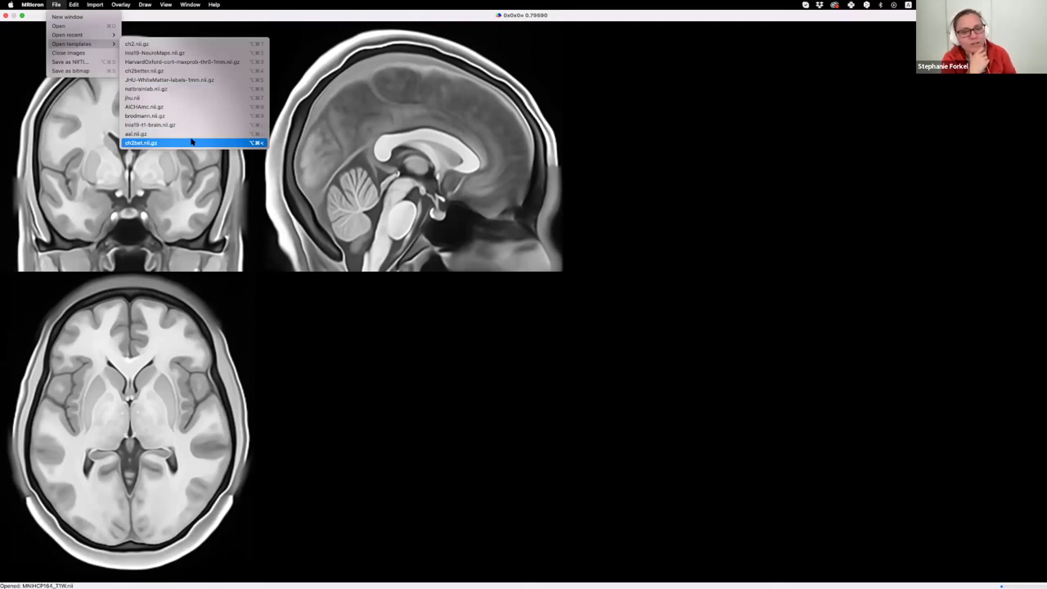
click(191, 143)
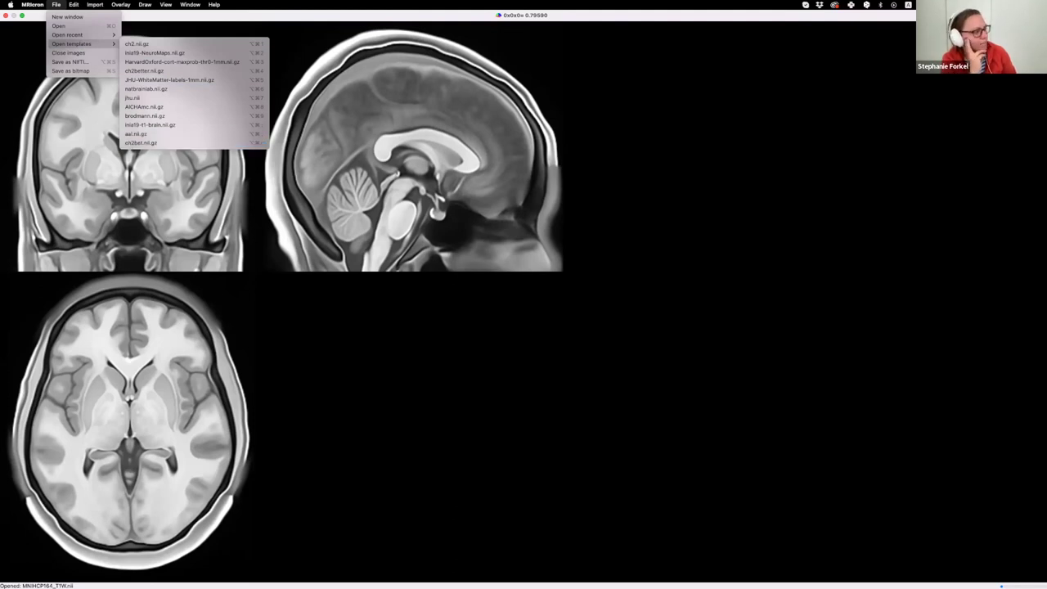
Move the slice position to X 91, Y 253, Z 181 and show the drawing tools.
drag(126, 139, 63, 146)
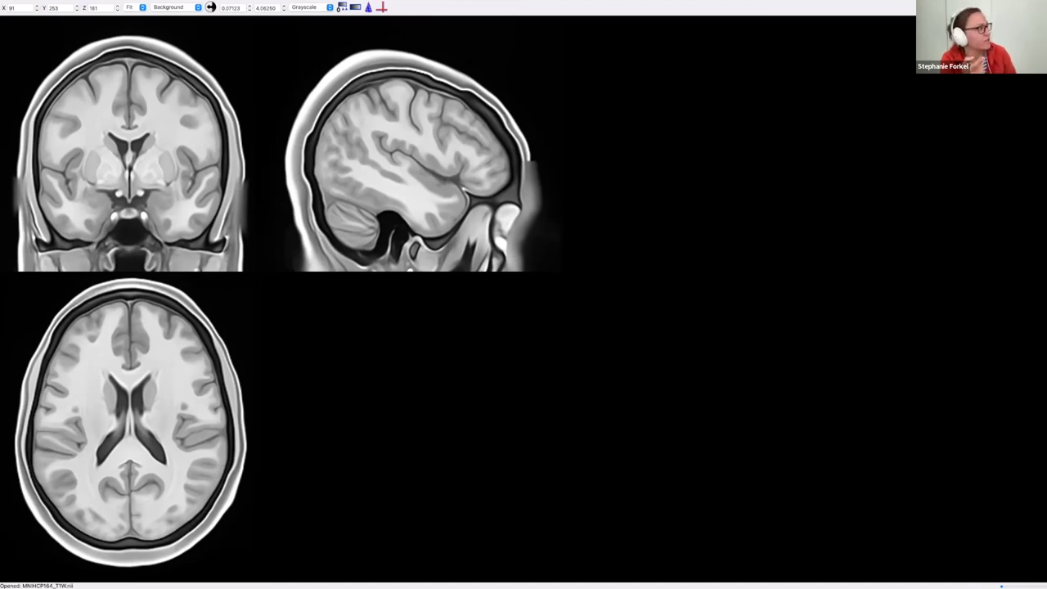
click(146, 4)
click(148, 15)
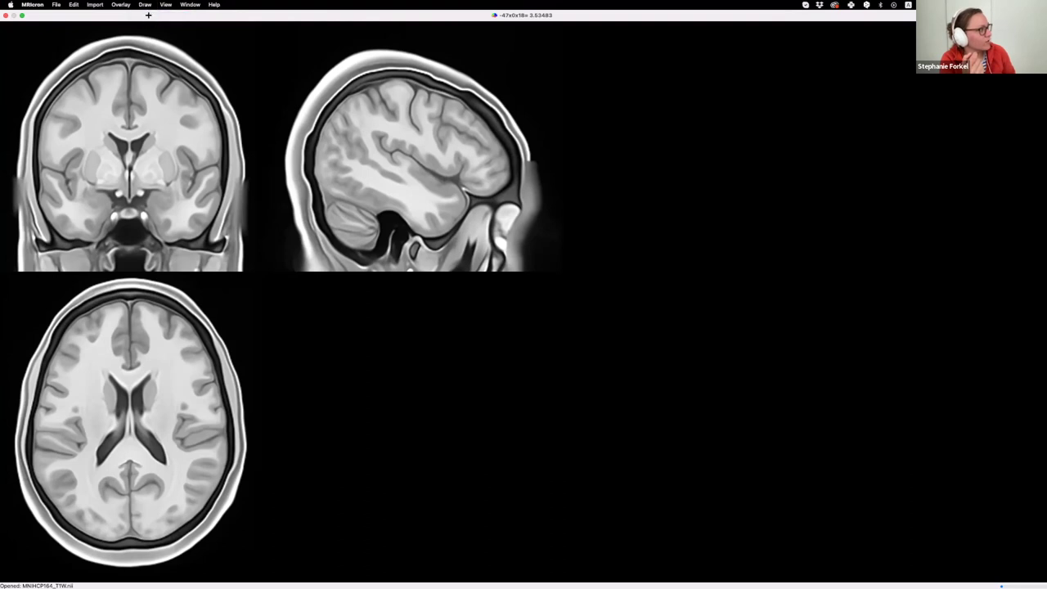
Outline a small closed region with the Pen beside the lateral fissure in the sagittal slice.
click(146, 4)
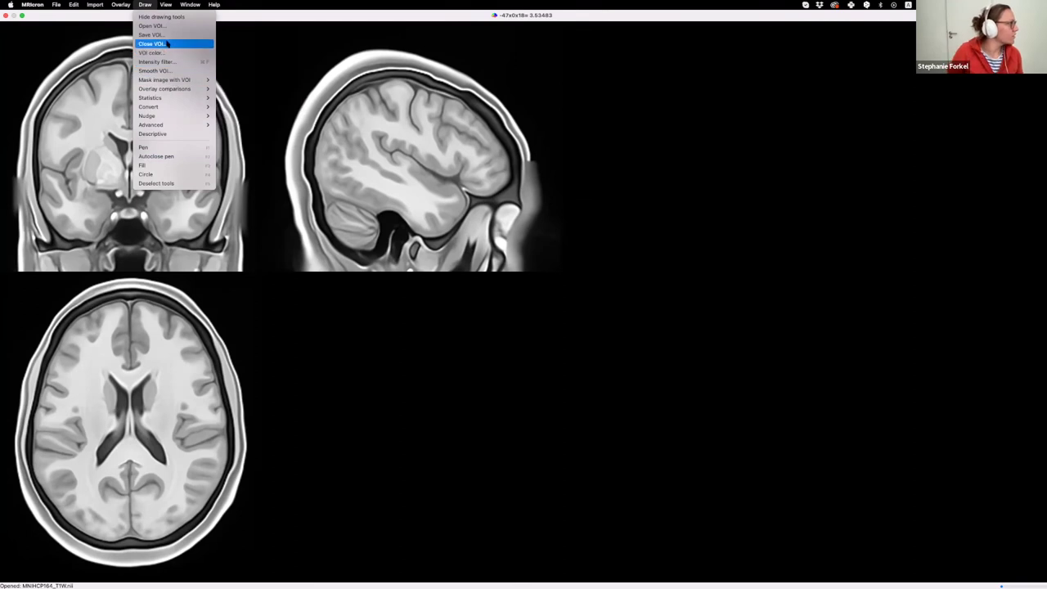
mouse_move(177, 99)
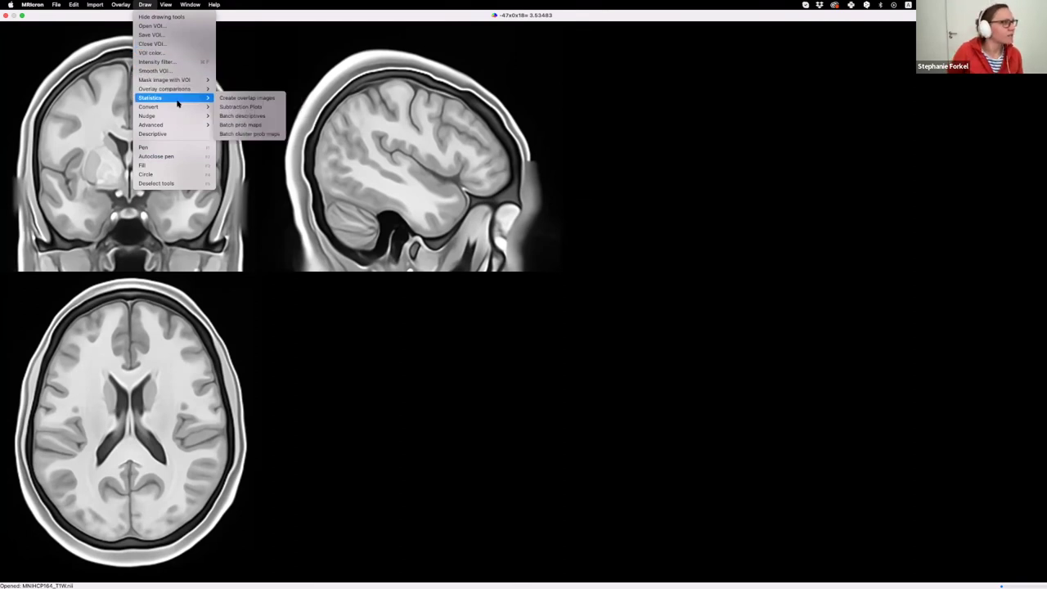
click(184, 148)
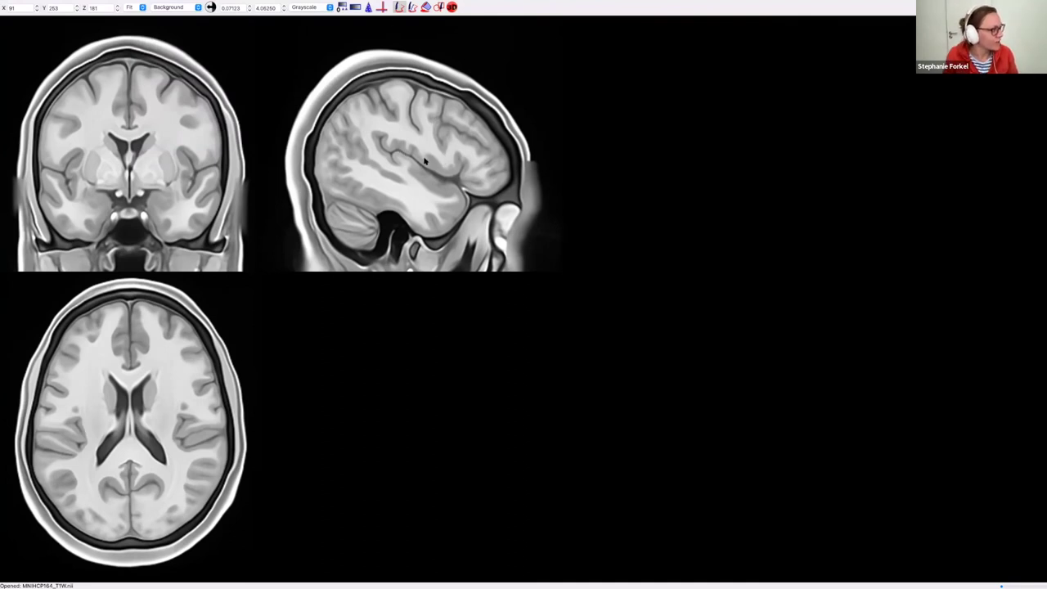
drag(404, 163, 399, 161)
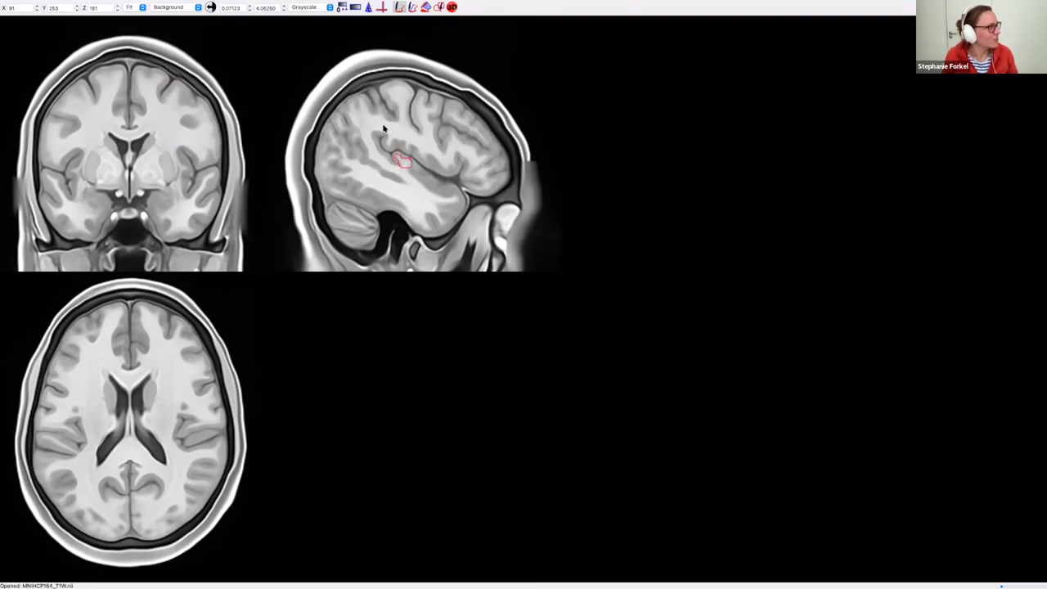
Fill the closed outline beside the lateral fissure in the sagittal slice with the Fill tool.
click(426, 7)
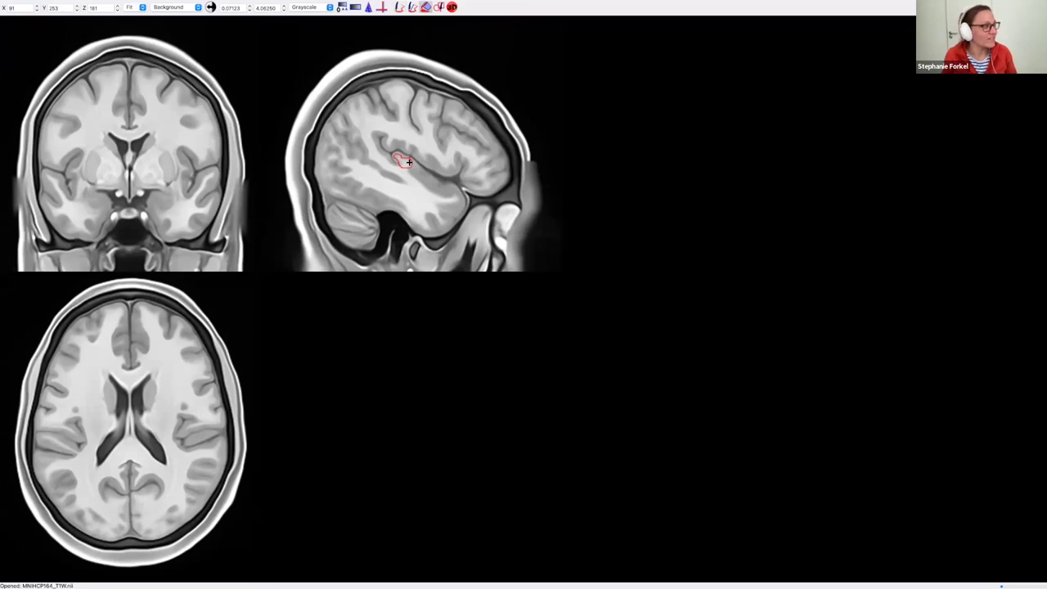
click(406, 161)
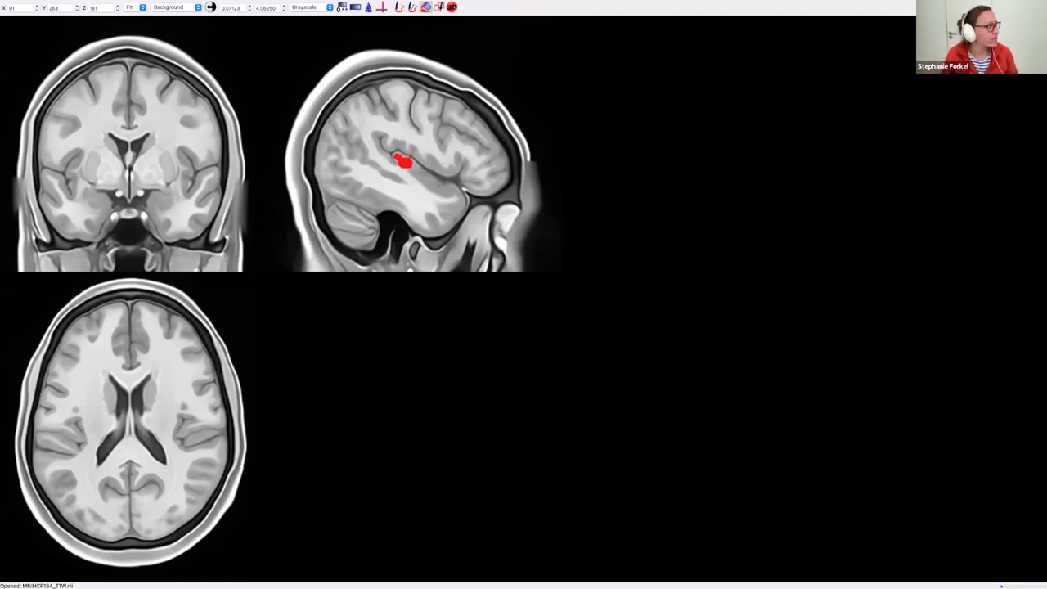
Enter Heschl as the file name for saving the drawn region as a VOI, but cancel the save.
mouse_move(105, 4)
click(145, 5)
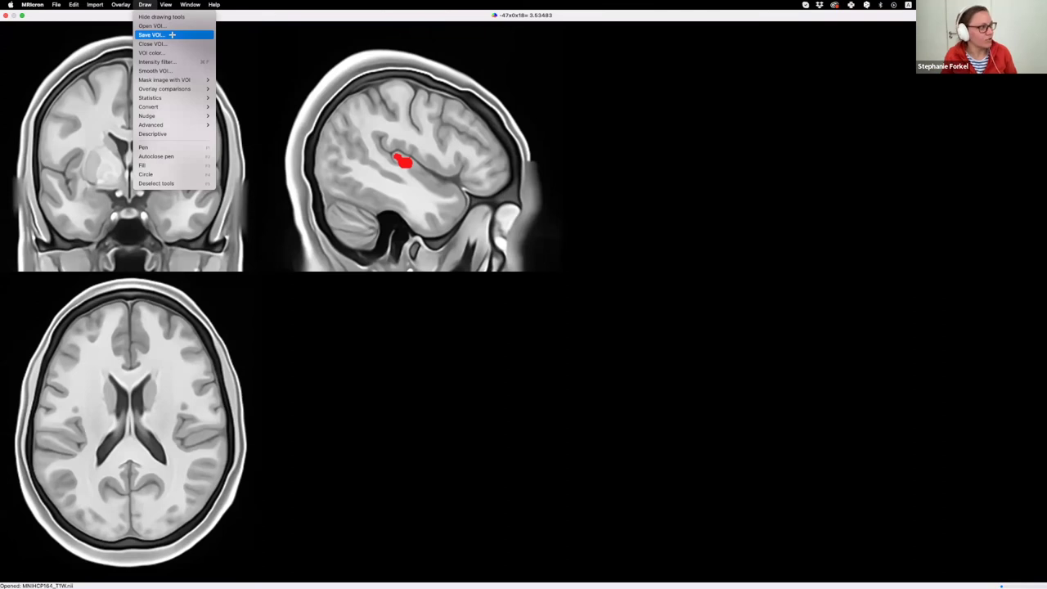
click(171, 34)
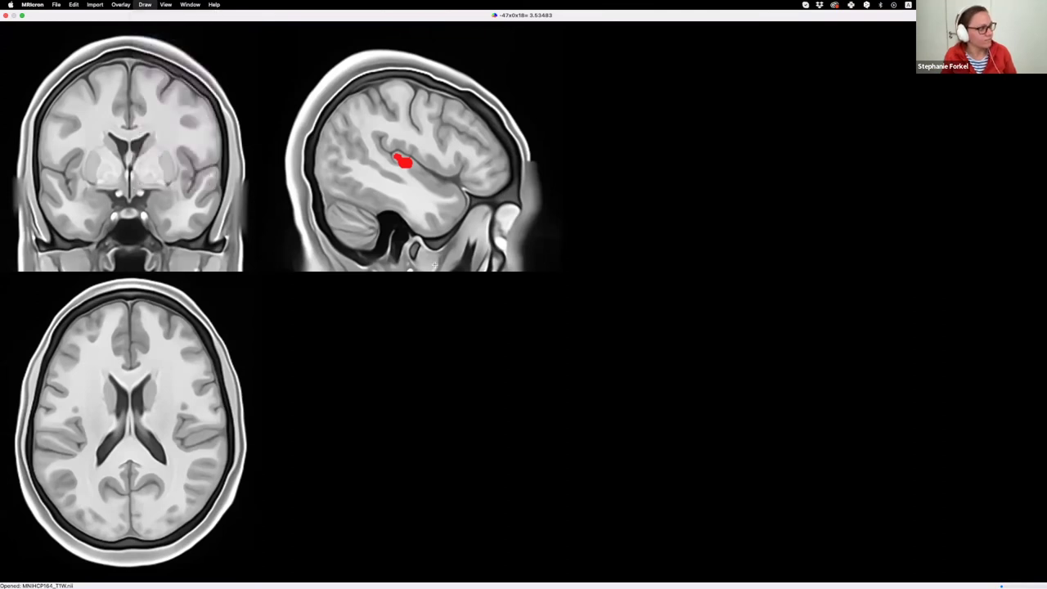
text(speech)
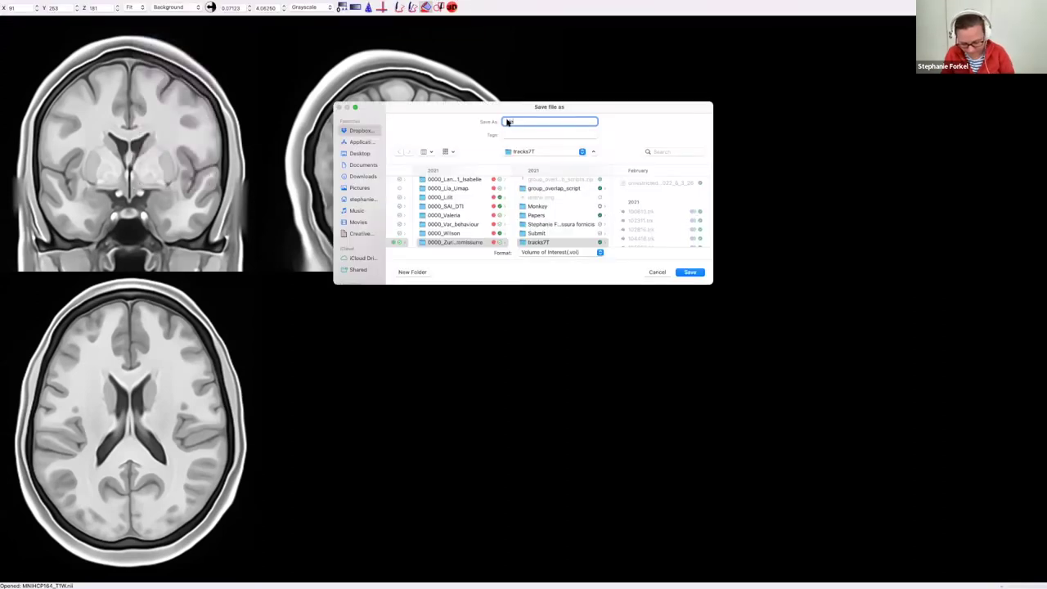
text(l)
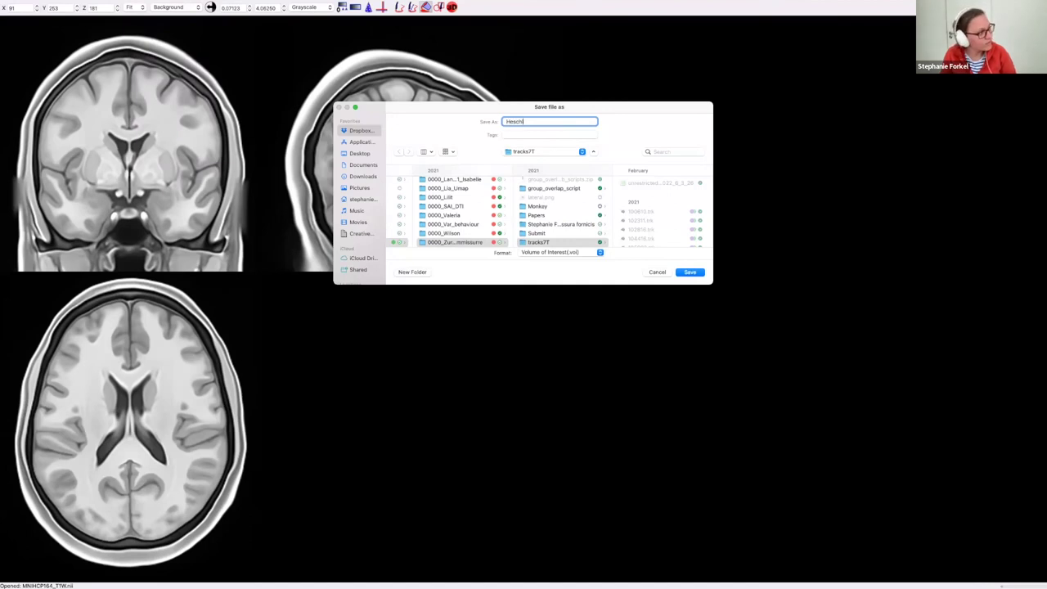
click(657, 272)
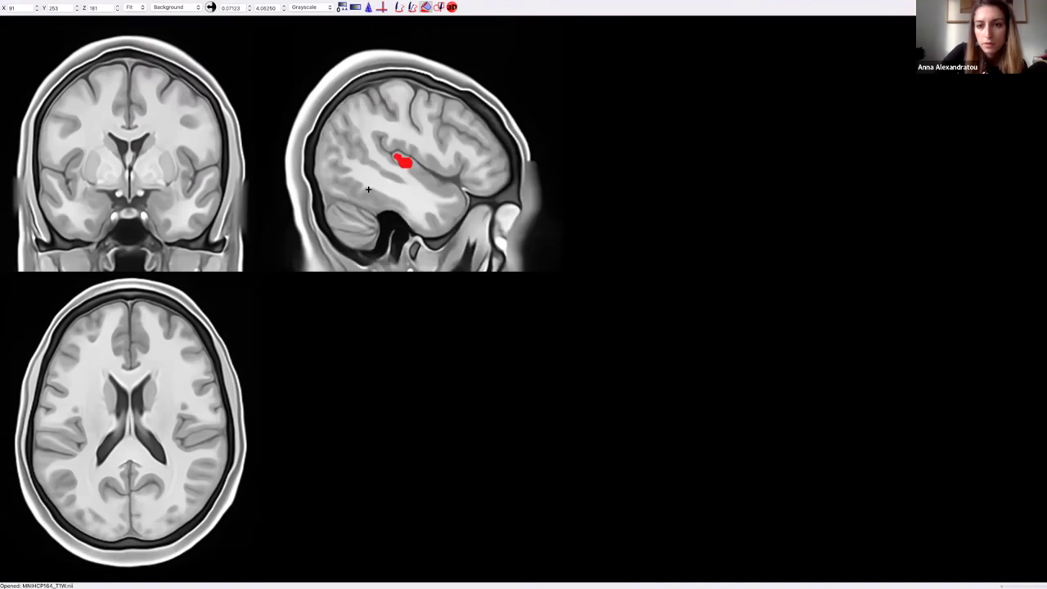
Render the MNIHCP164 T1 image in 3D, adjust how its surface is displayed, and close the render window.
click(166, 5)
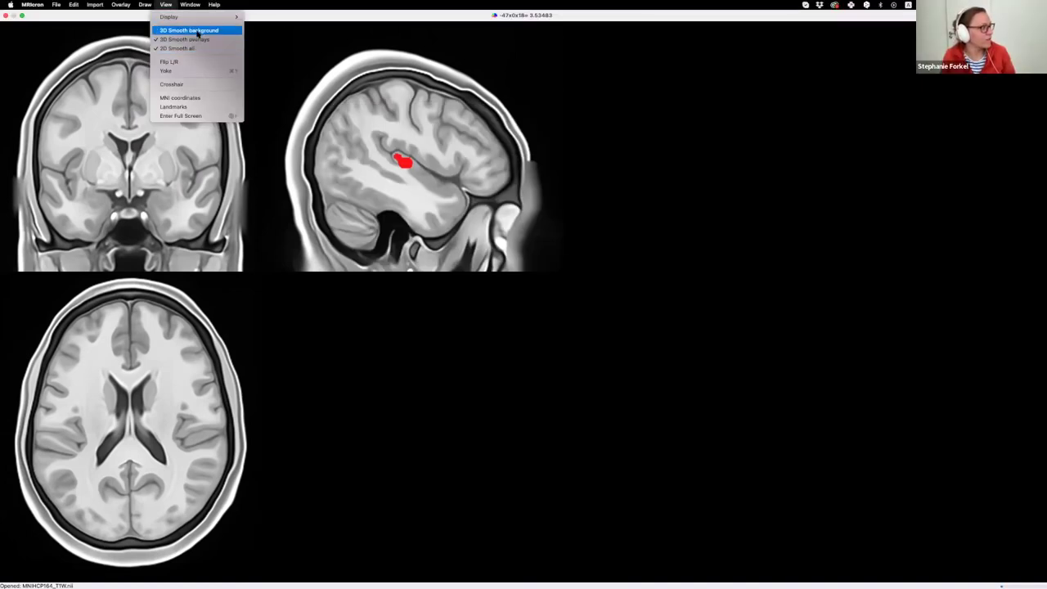
click(351, 189)
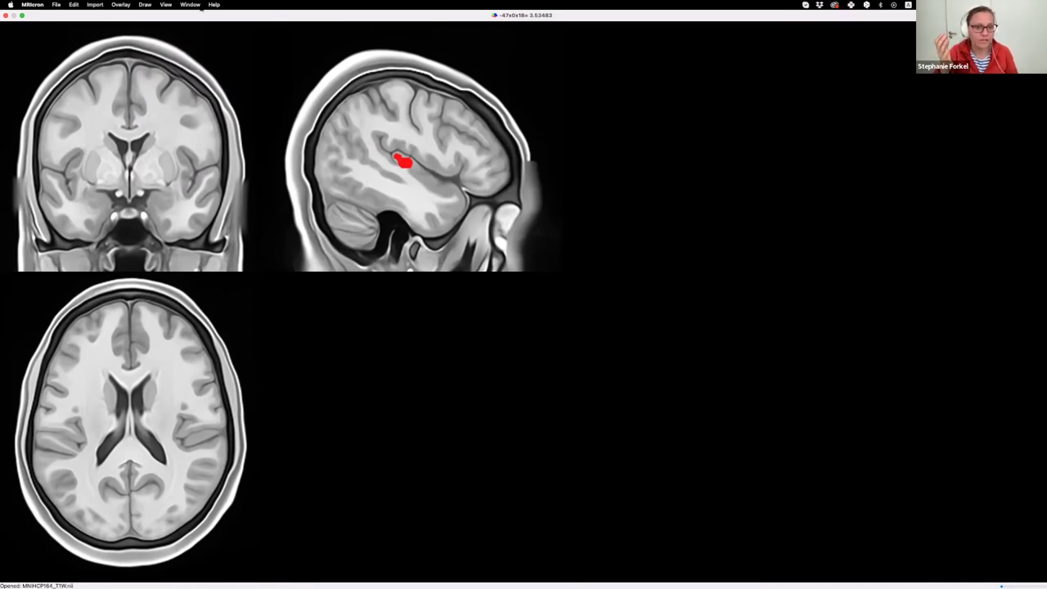
click(194, 5)
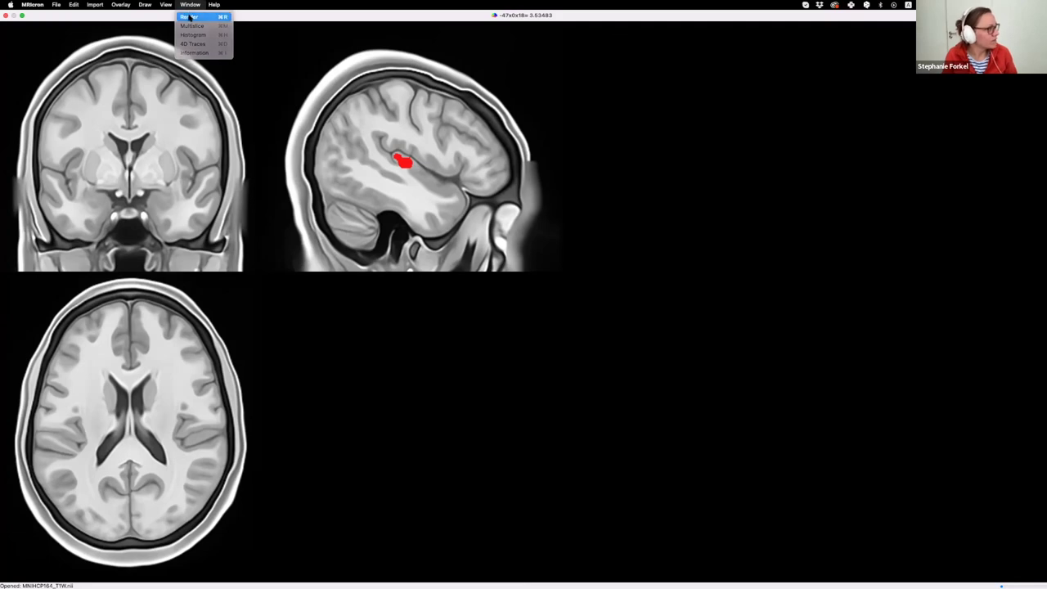
click(189, 17)
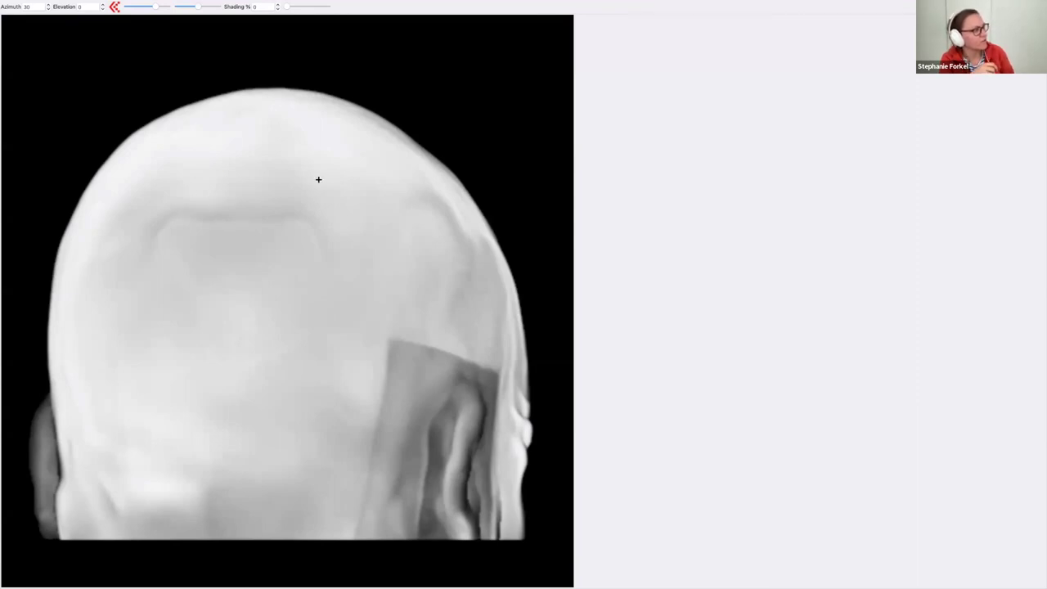
mouse_move(157, 4)
mouse_down()
mouse_move(139, 6)
mouse_move(190, 7)
mouse_up()
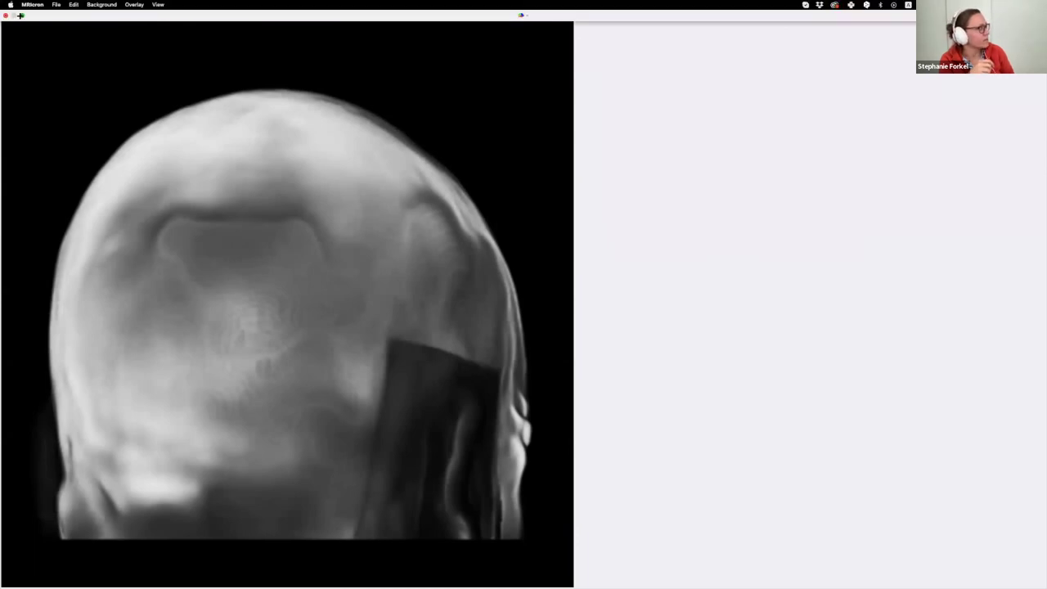
click(6, 16)
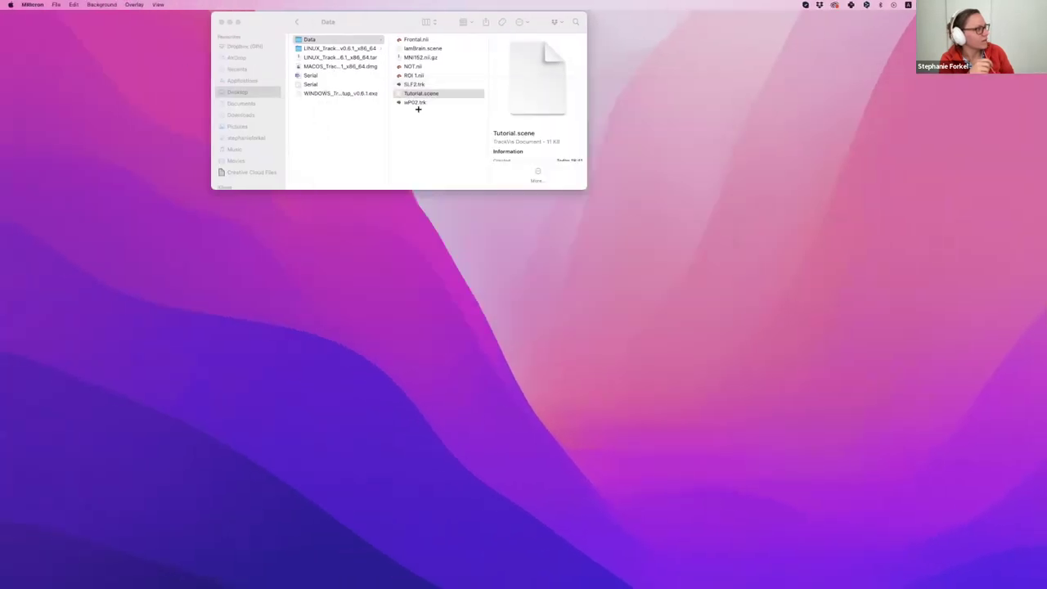
Return to the MRIcron image window and open the built-in template ch2bet.nii.gz without saving the VOI drawing.
mouse_move(1043, 583)
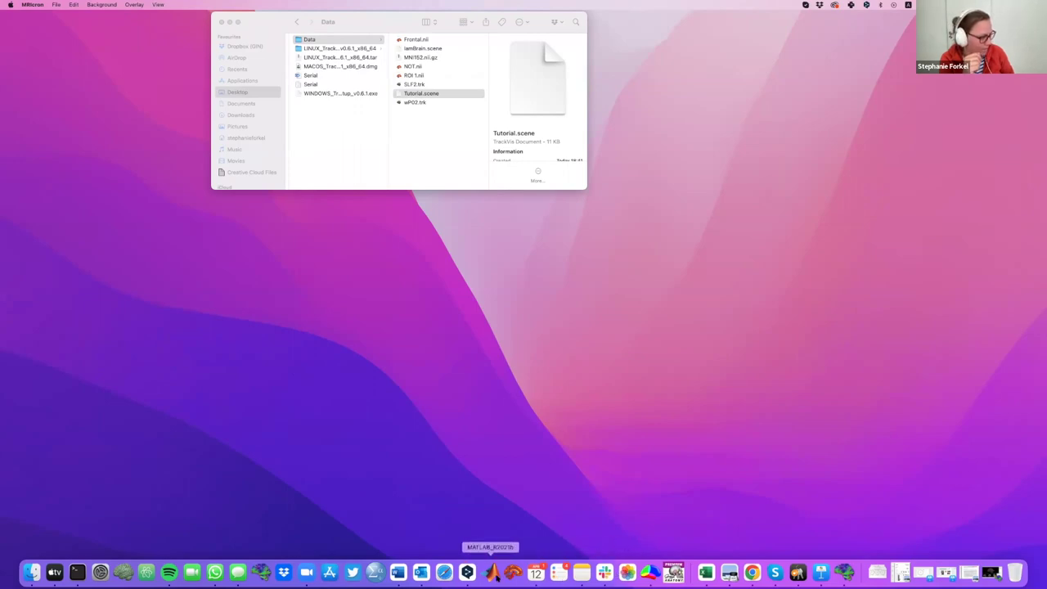
click(650, 572)
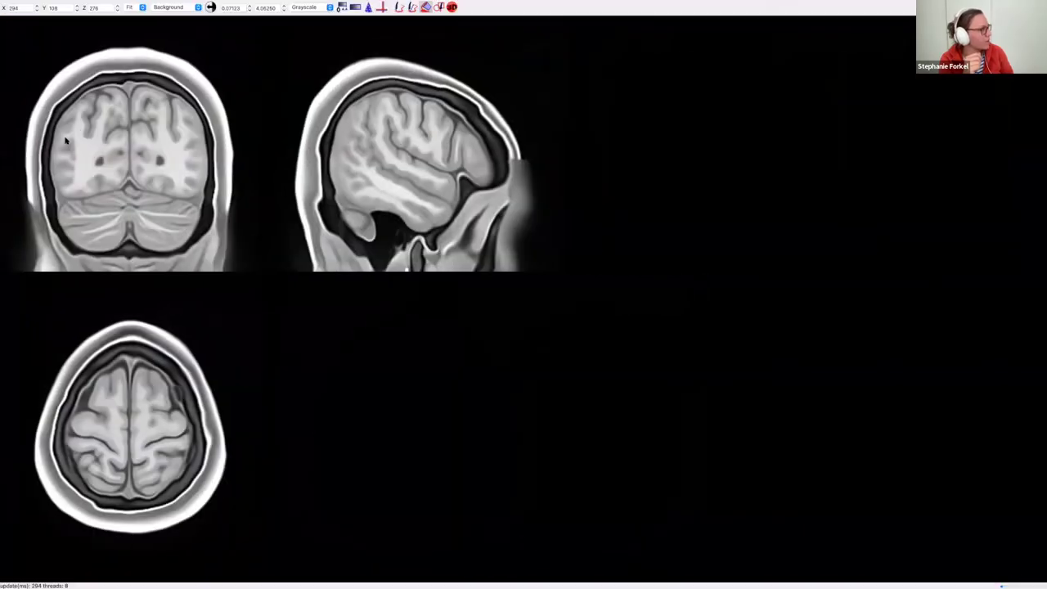
click(56, 5)
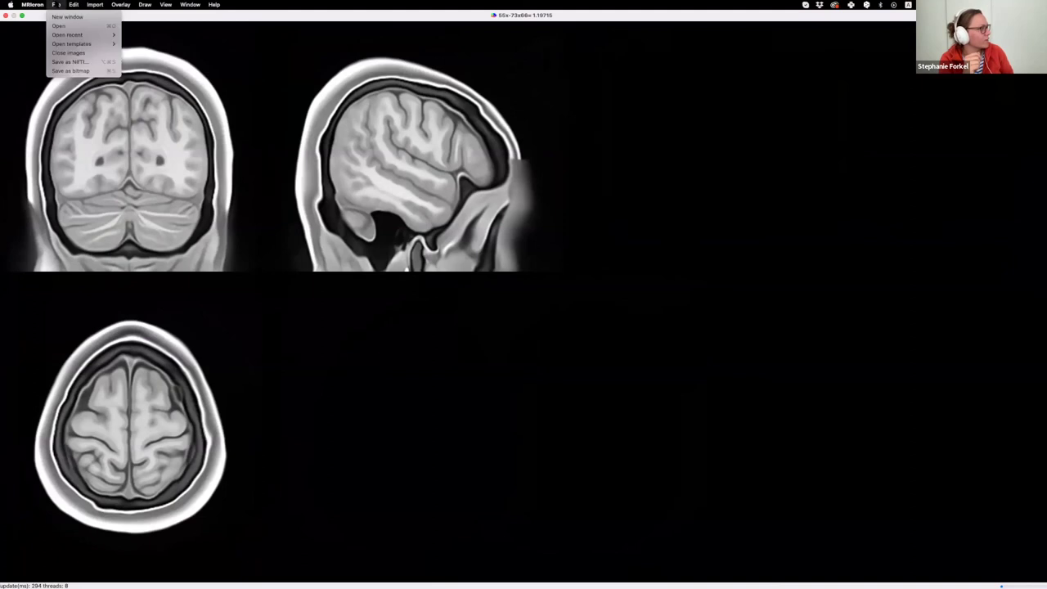
mouse_move(72, 36)
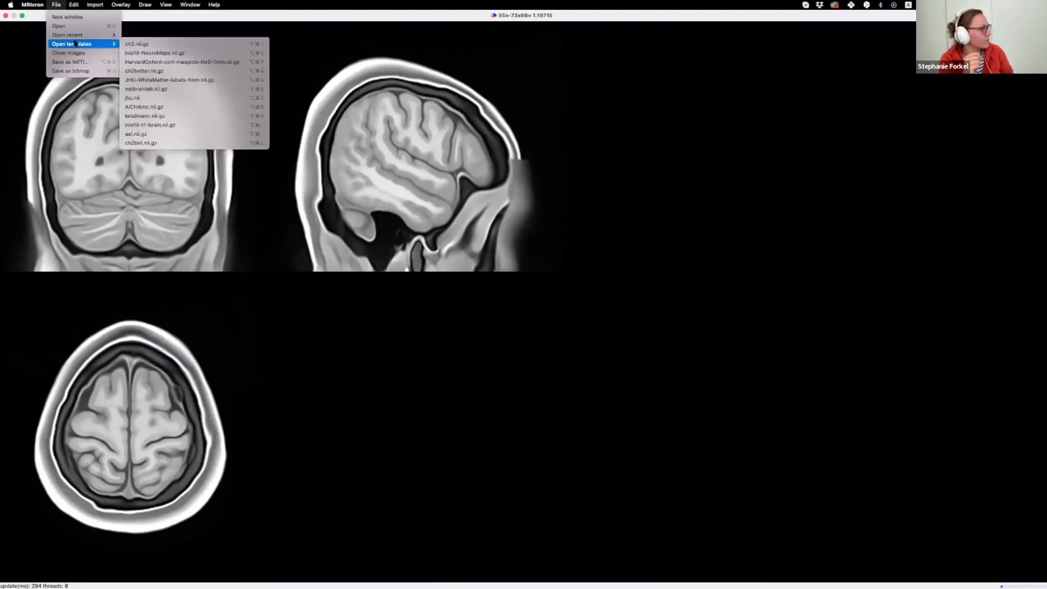
click(204, 143)
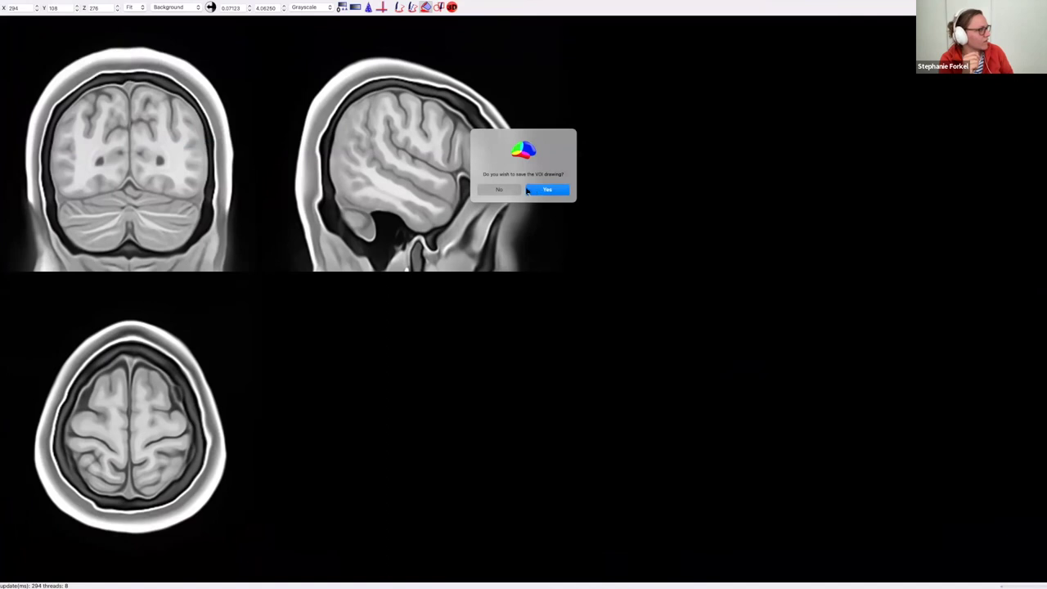
click(507, 192)
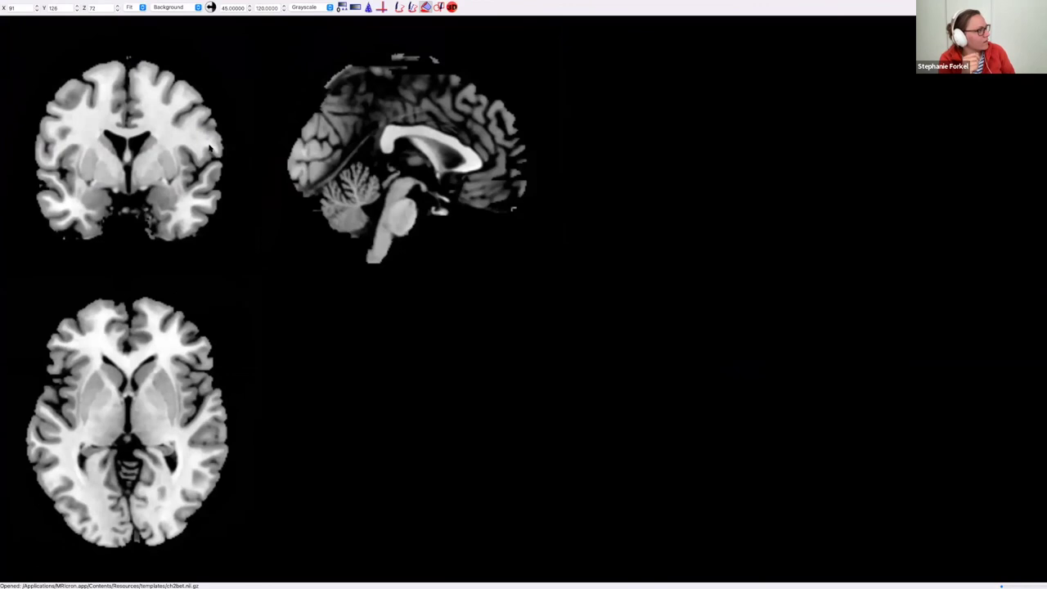
click(206, 148)
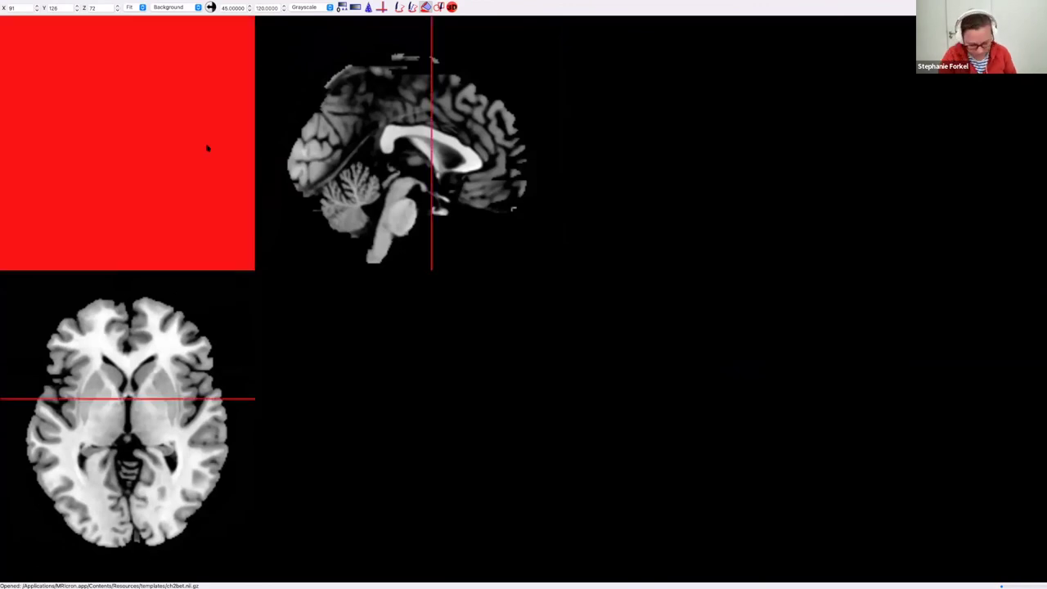
key(super+z)
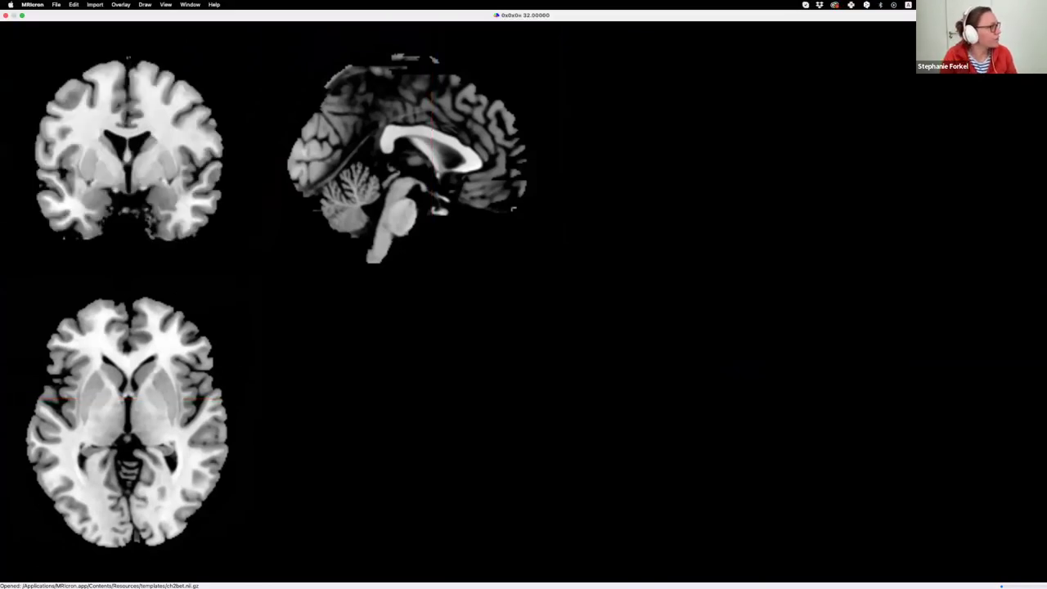
Render the ch2bet brain template in 3D, adjust the displayed cortical surface, and close the render window.
click(165, 4)
mouse_move(180, 16)
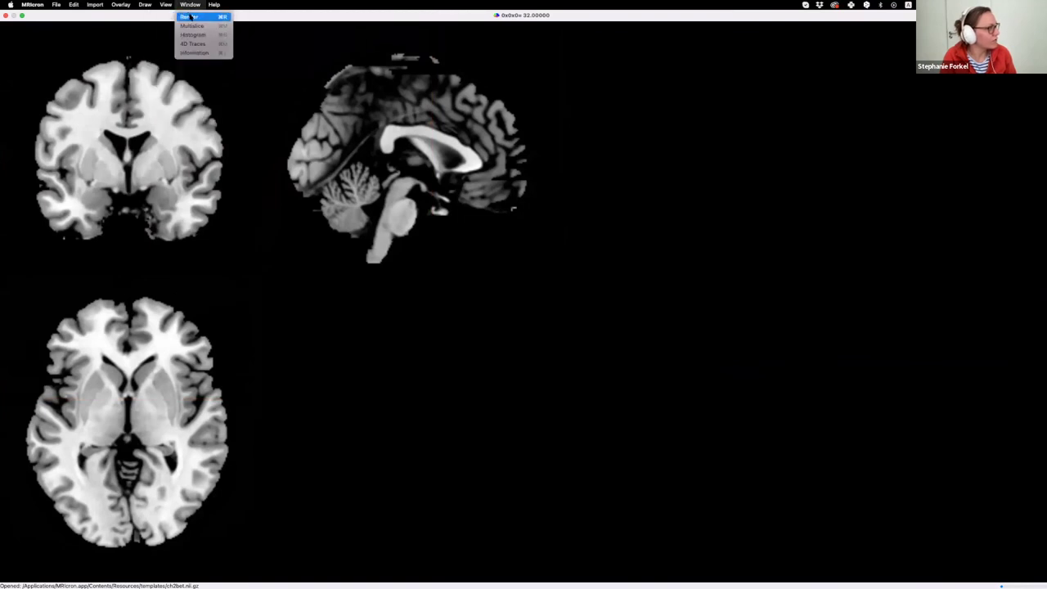
click(192, 17)
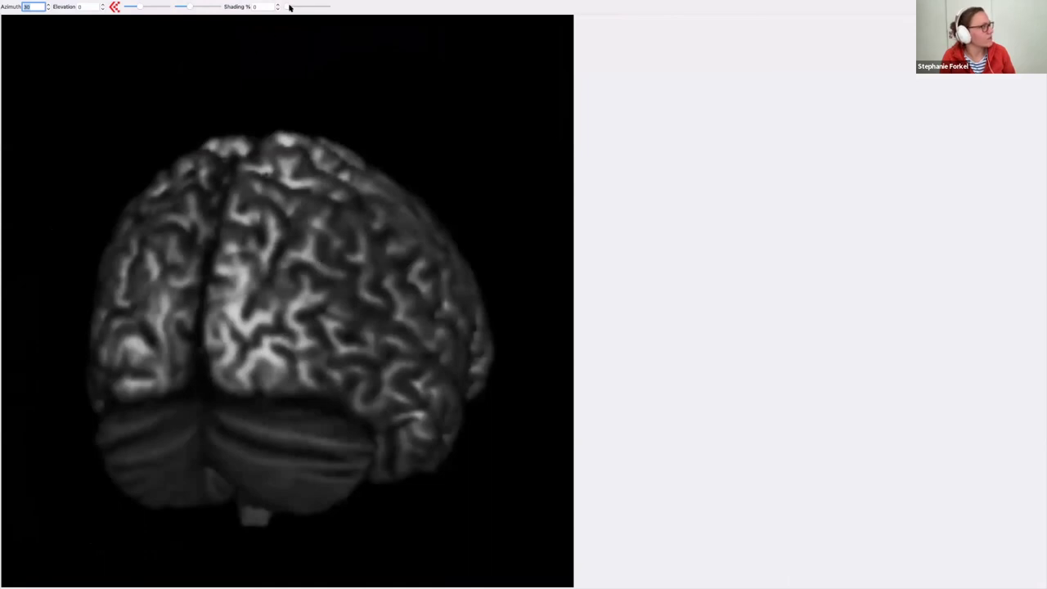
mouse_move(289, 6)
mouse_down()
mouse_move(308, 6)
mouse_move(286, 7)
mouse_up()
drag(188, 8, 196, 7)
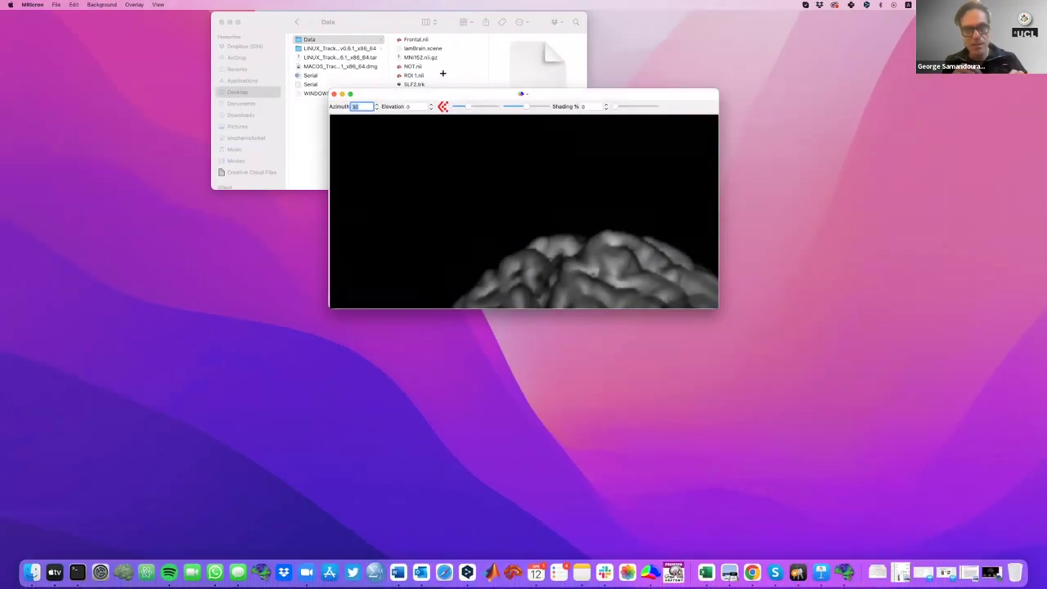
click(333, 94)
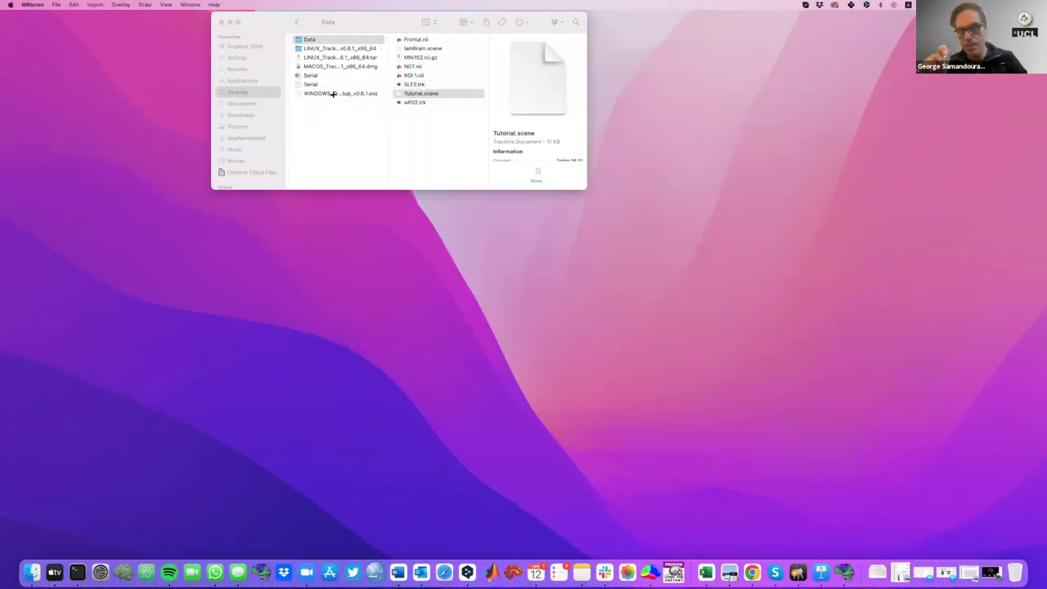